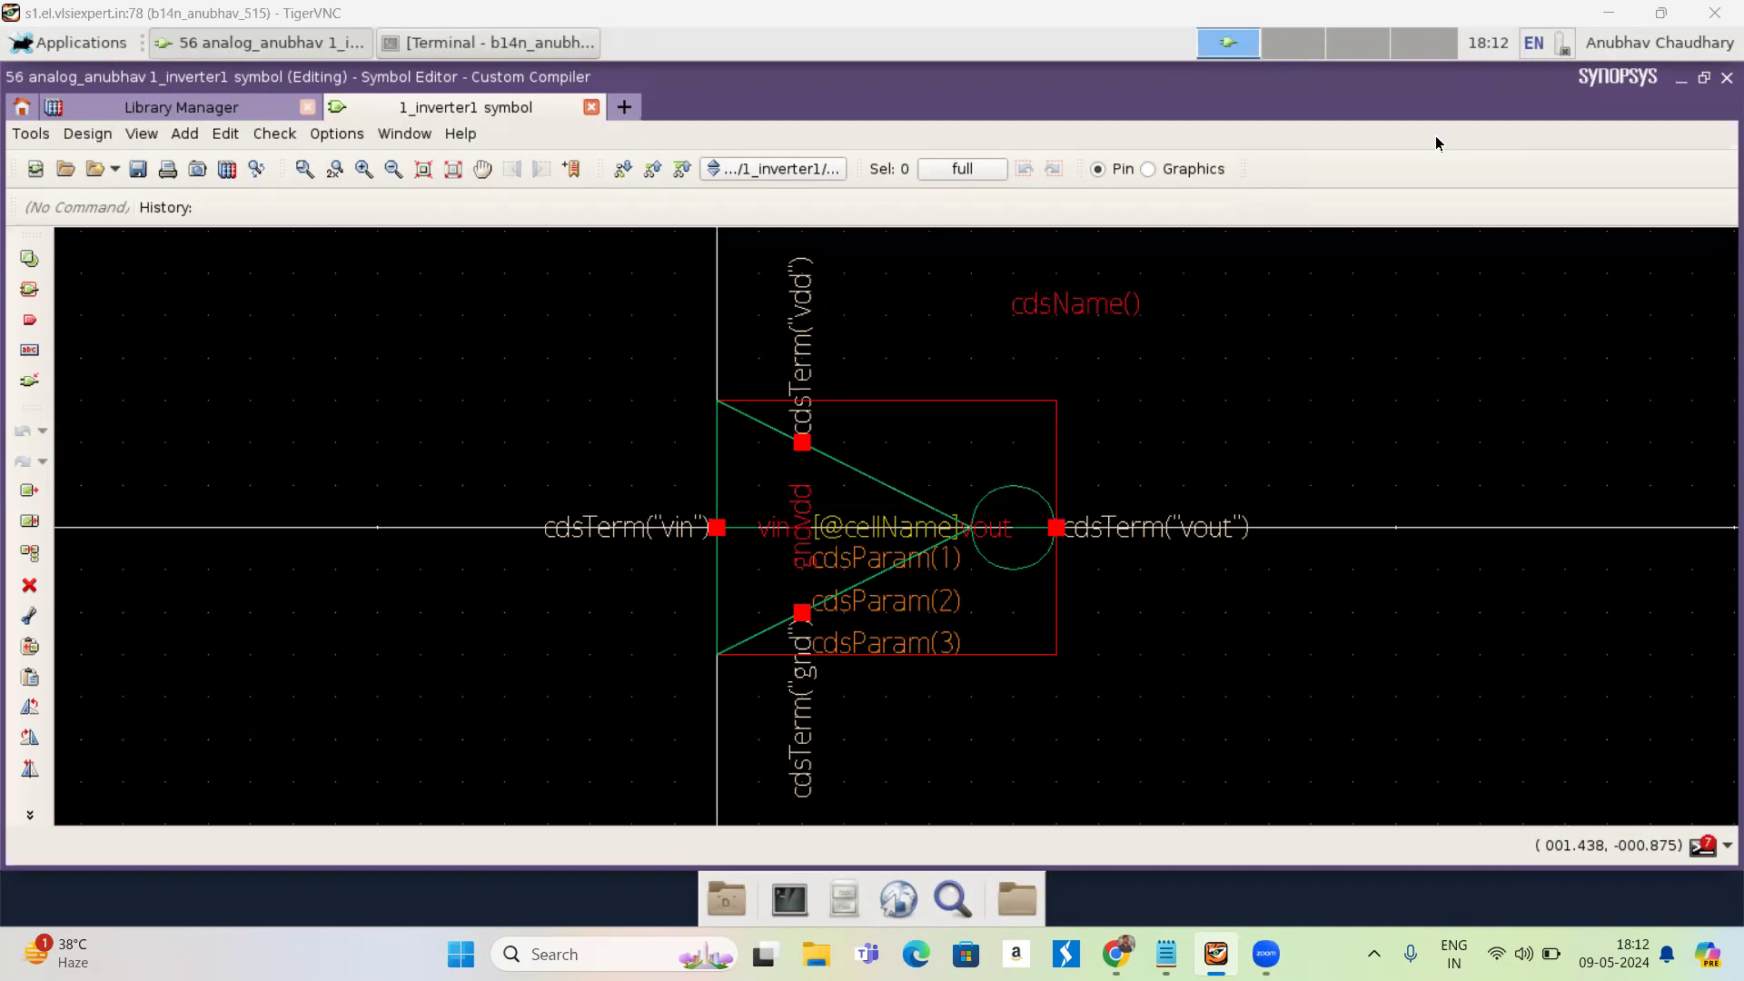
- Switch from the inverter symbol to the Library Manager listing the analog_anubhav cells
{"action": "left_click", "coordinate": [183, 108]}
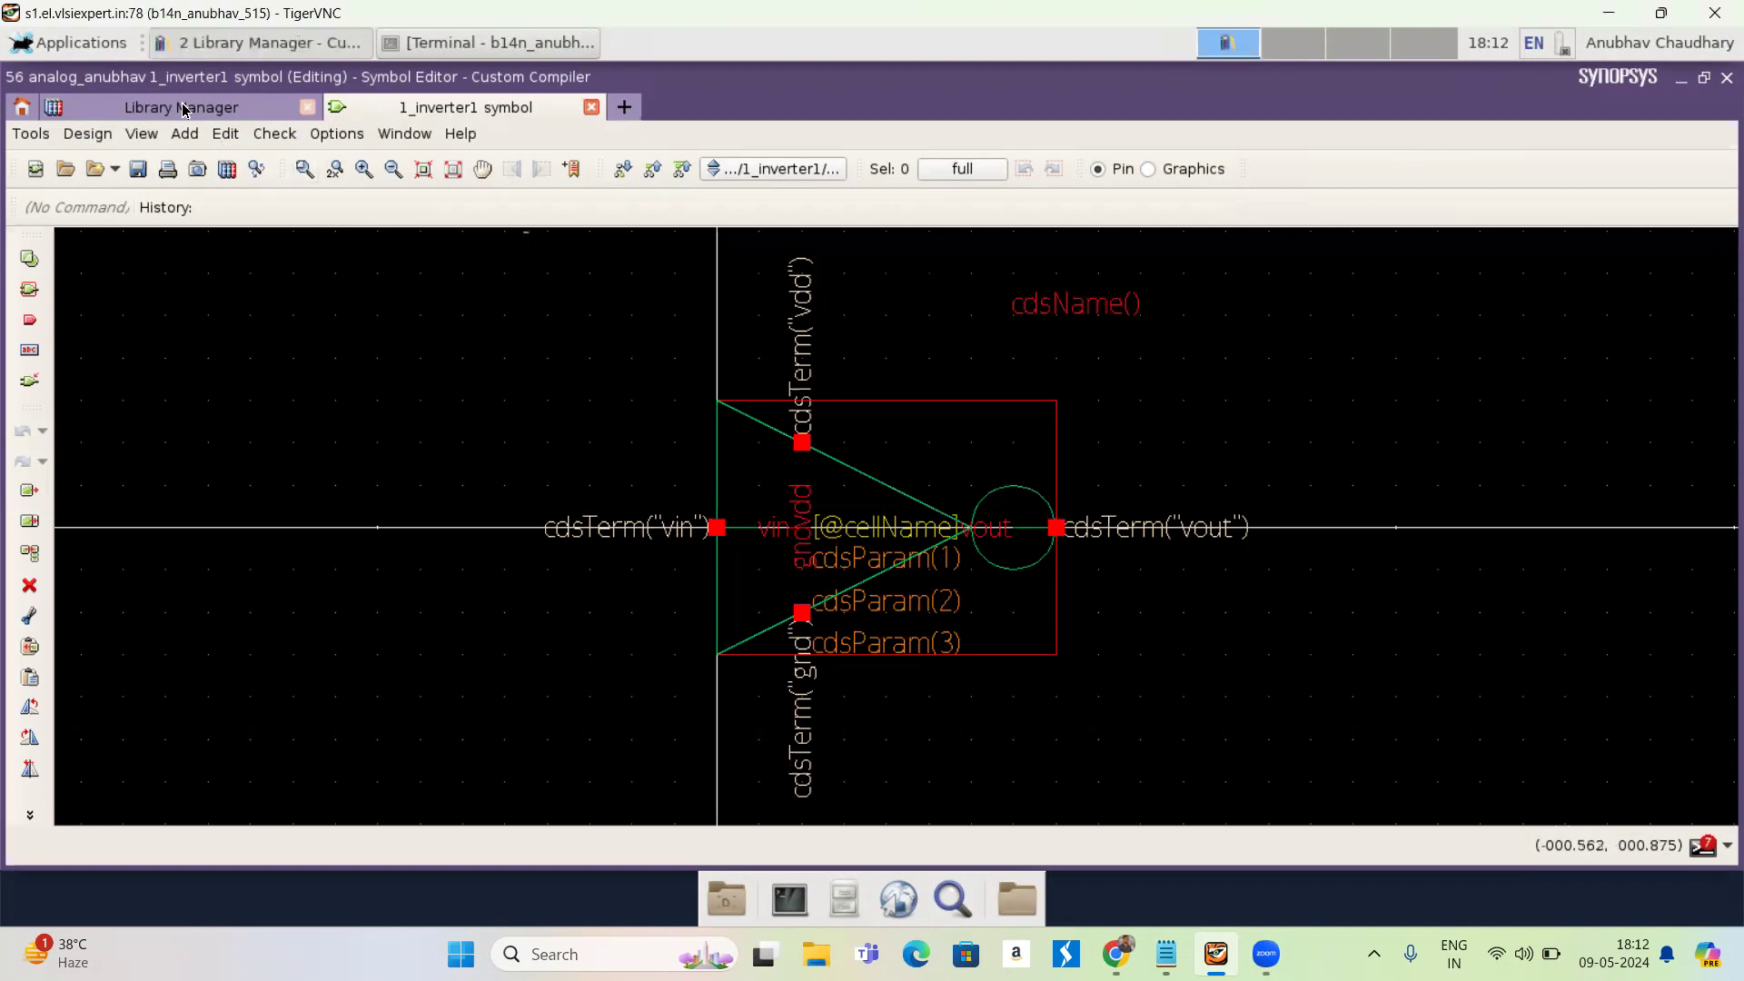
- Create and open a new schematic cellview named in_test in analog_anubhav
{"action": "left_click", "coordinate": [65, 171]}
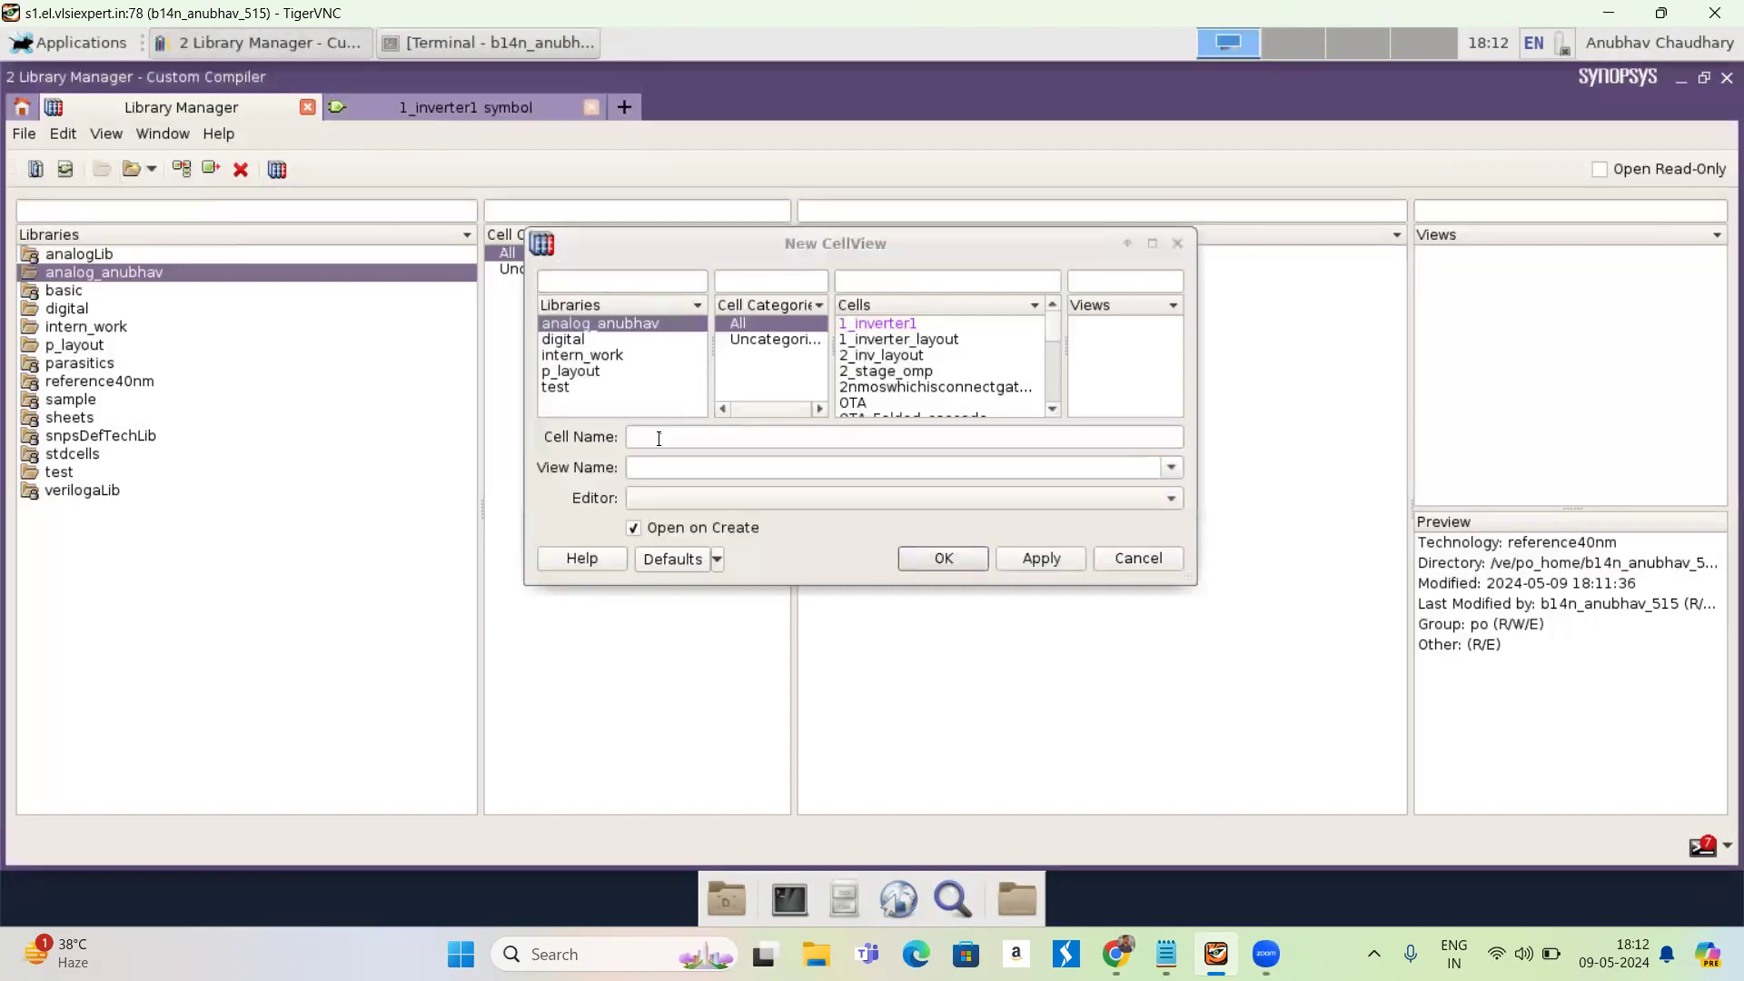
{"action": "left_click", "coordinate": [658, 439]}
{"action": "type", "text": "in"}
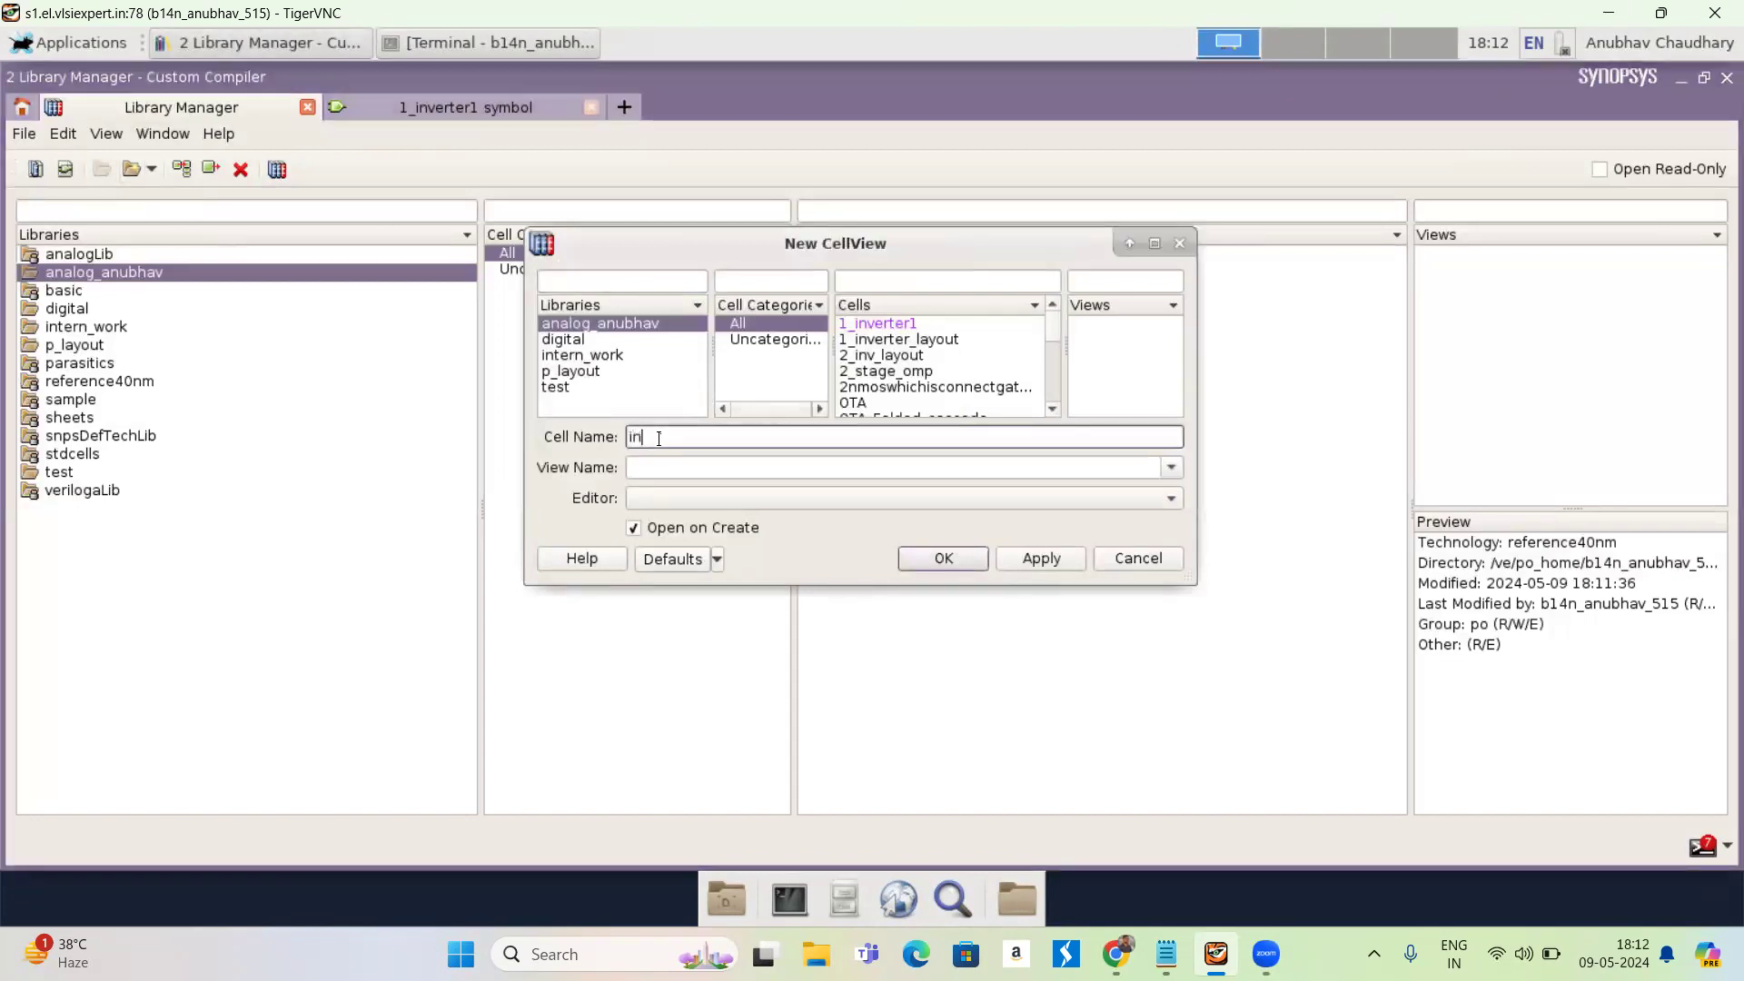
{"action": "type", "text": "_test"}
{"action": "left_click", "coordinate": [1162, 465]}
{"action": "left_click", "coordinate": [837, 579]}
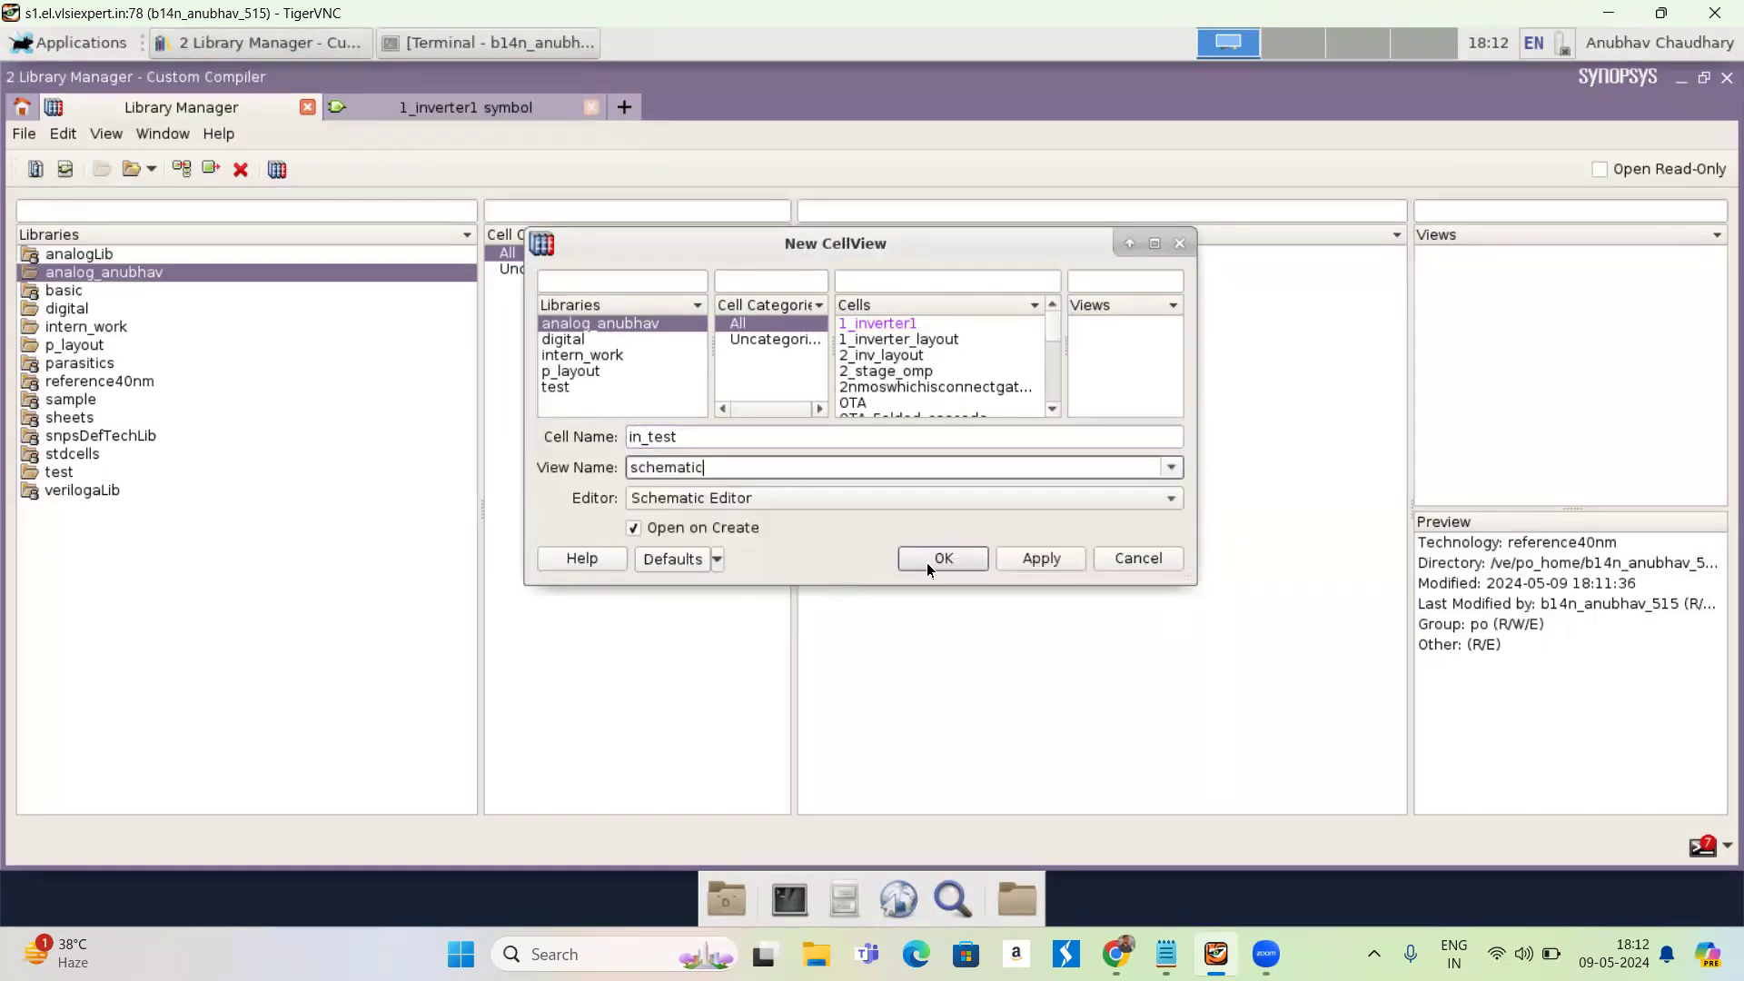
{"action": "left_click", "coordinate": [936, 565]}
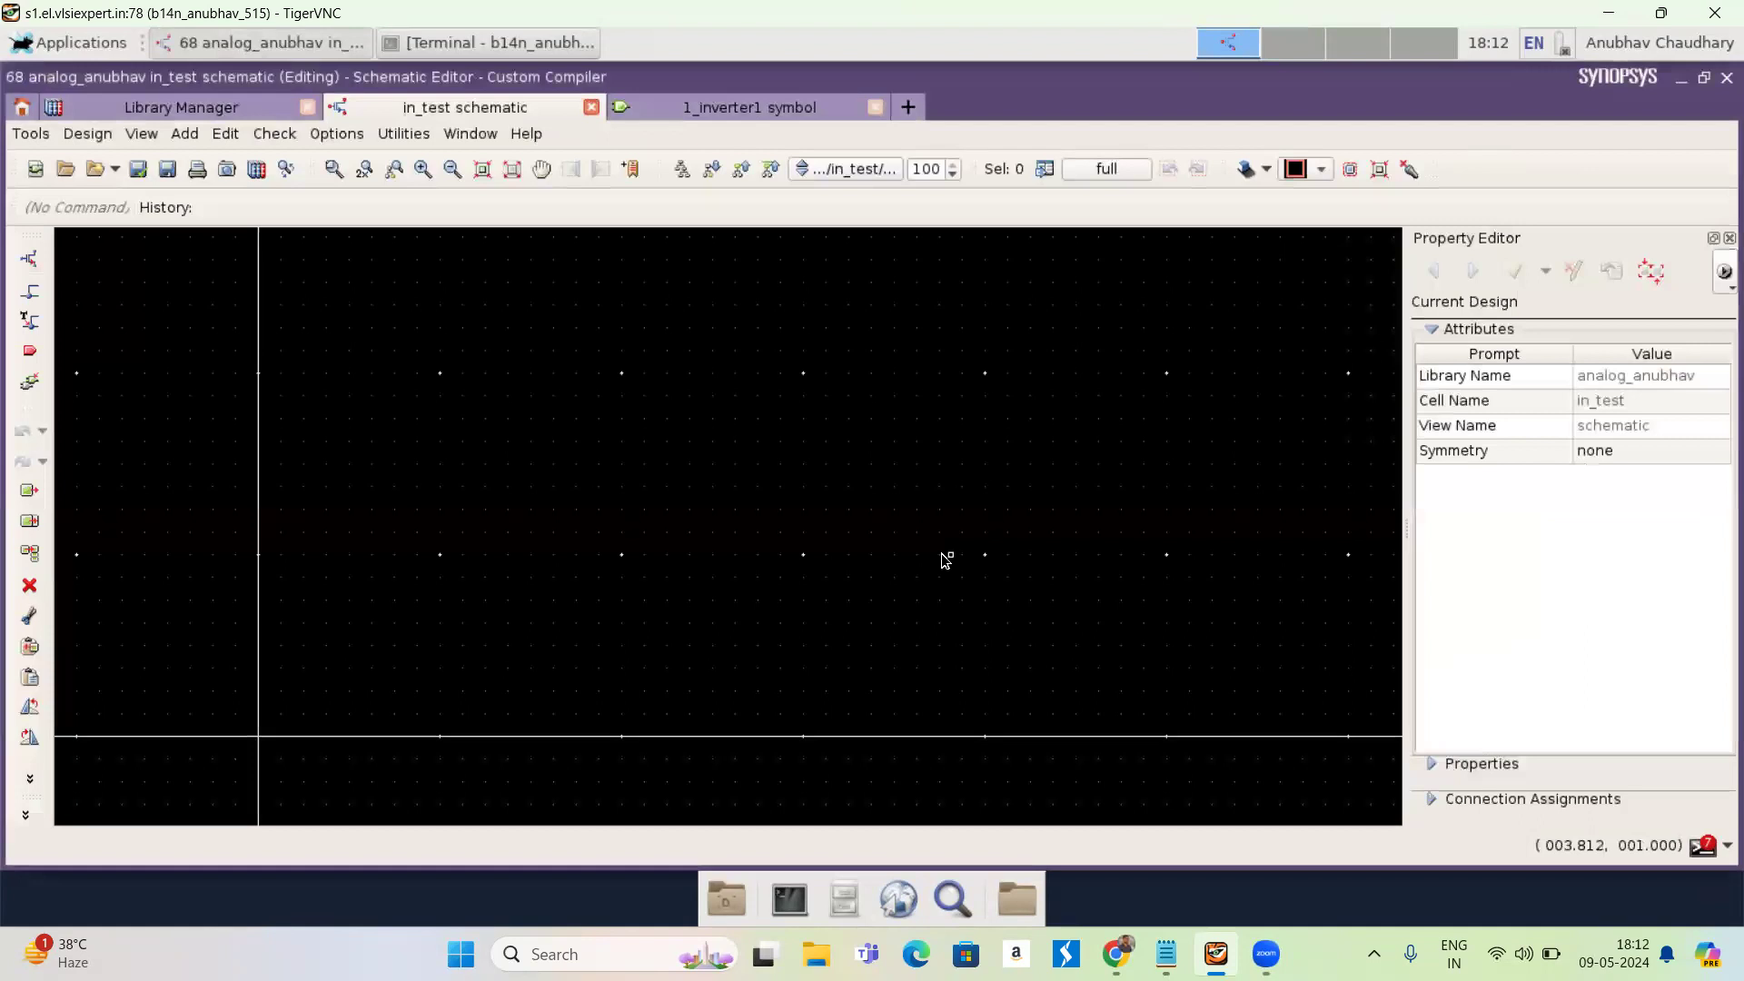
- Place an analog_anubhav/1_inverter1 instance near the middle of the schematic
{"action": "key", "text": "i"}
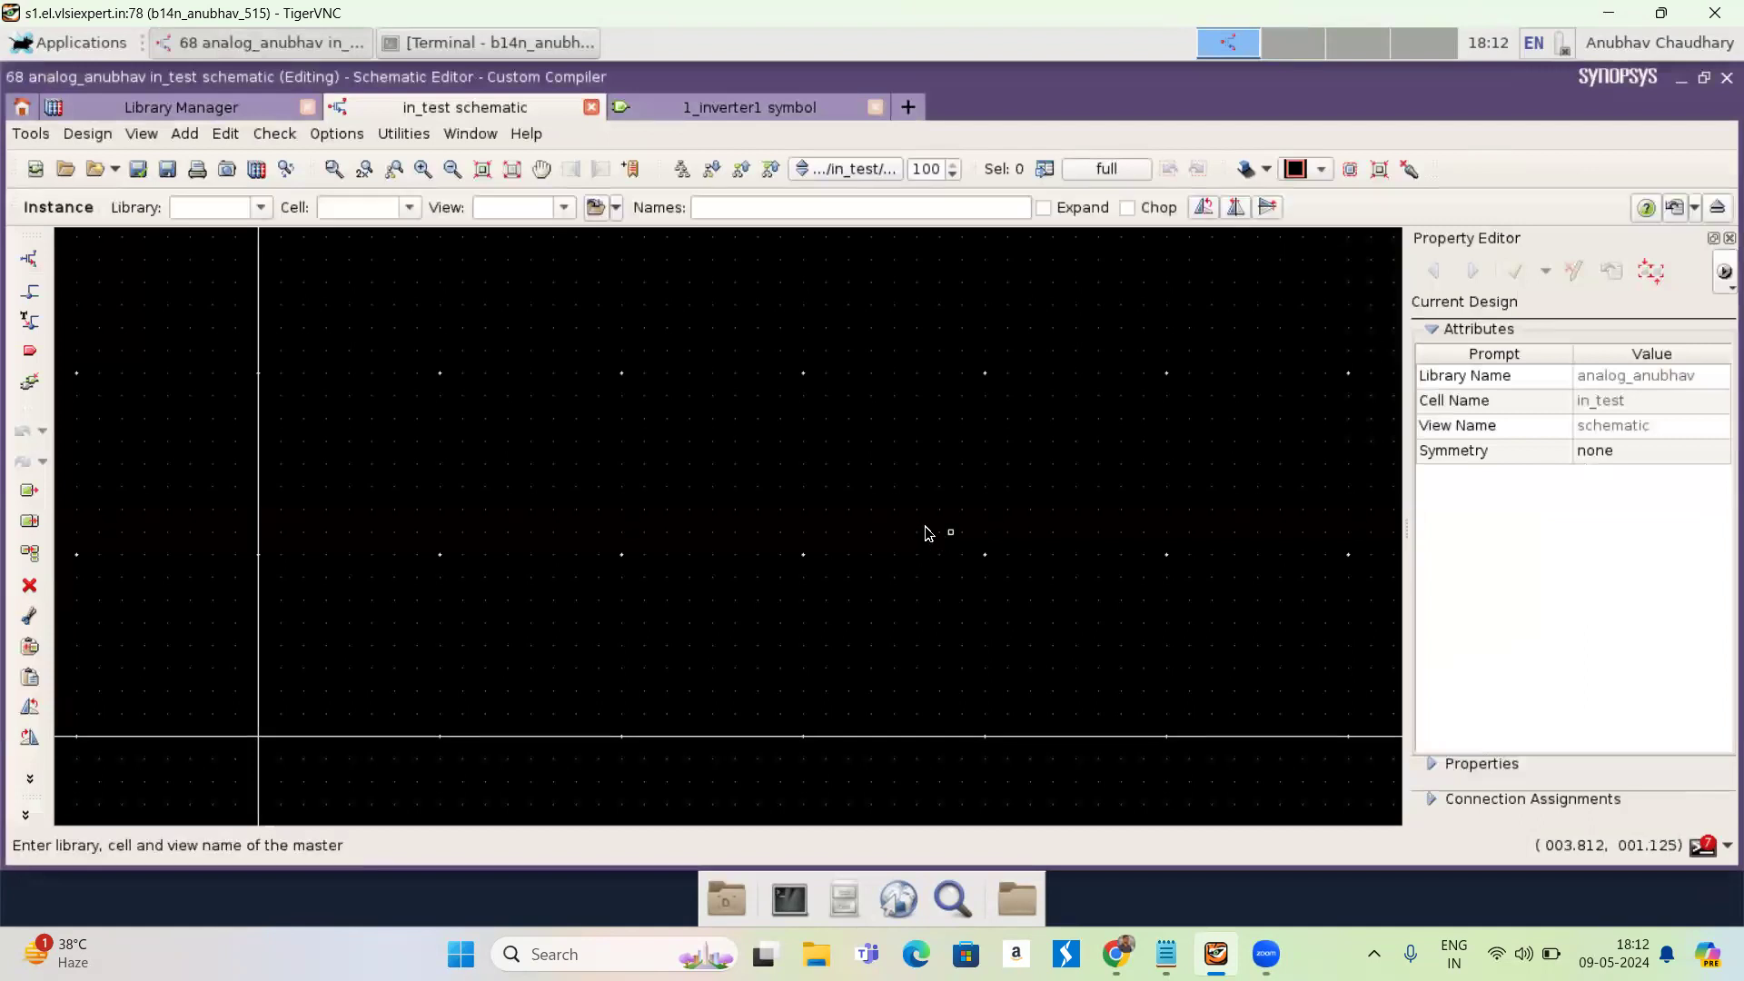
{"action": "left_click", "coordinate": [259, 208]}
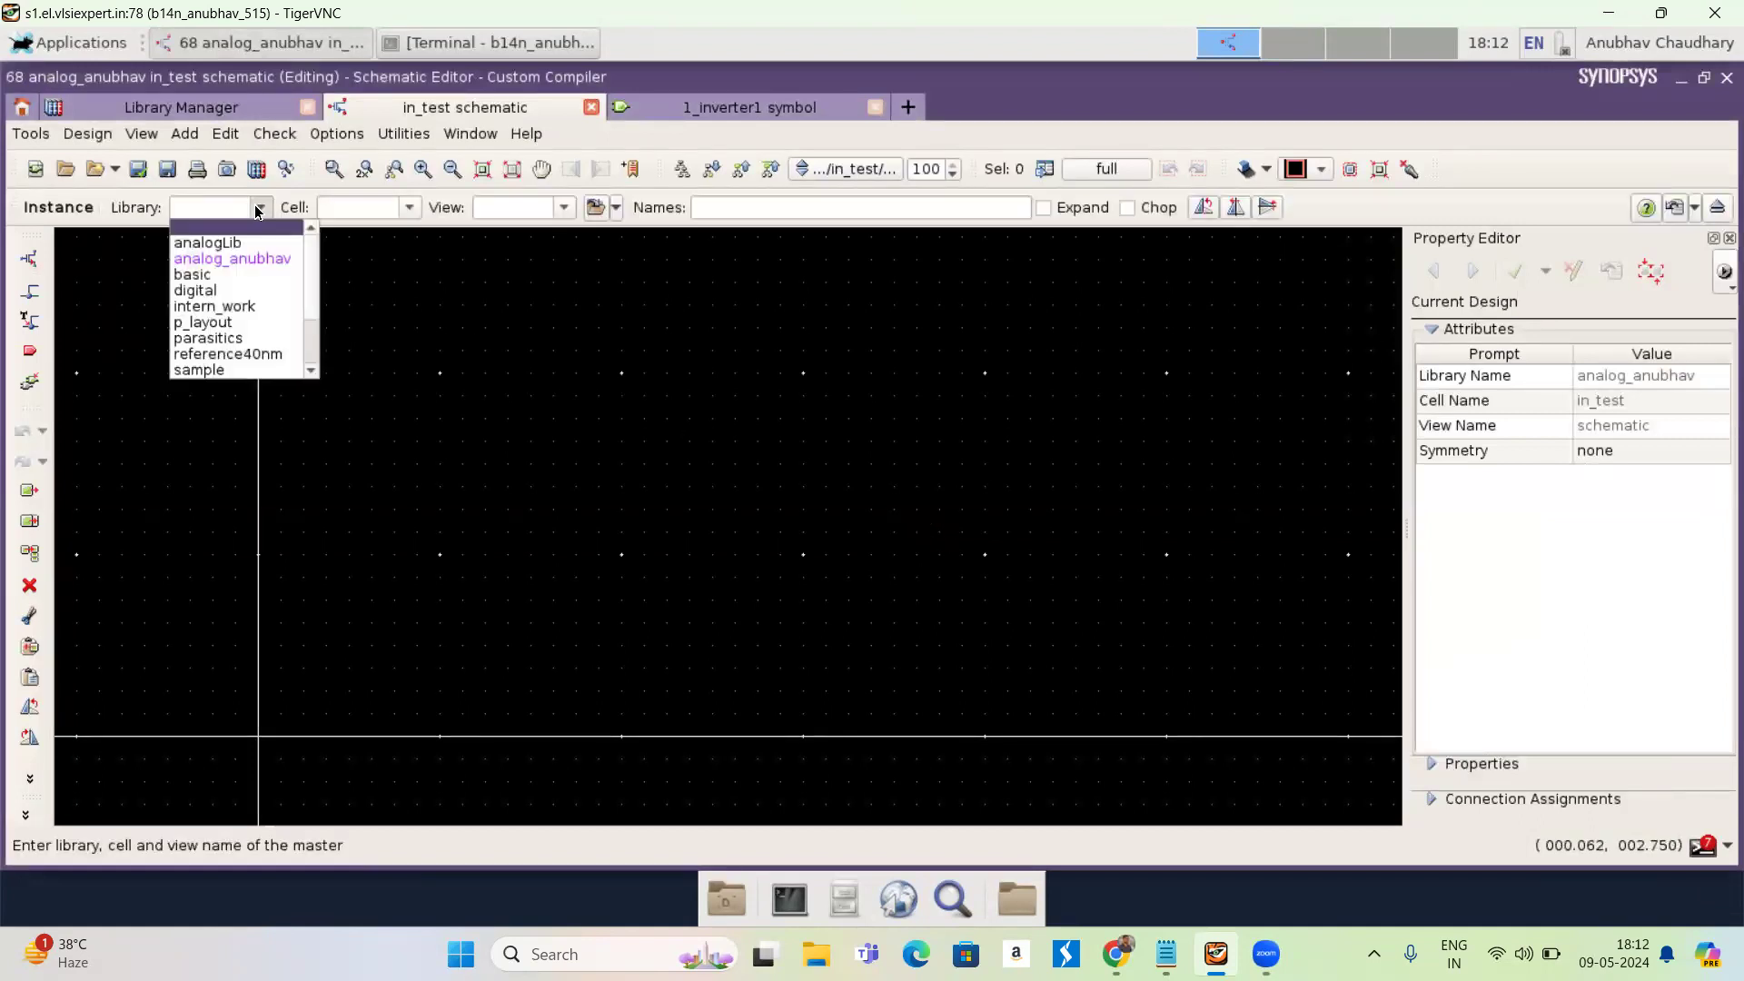
{"action": "left_click", "coordinate": [256, 256]}
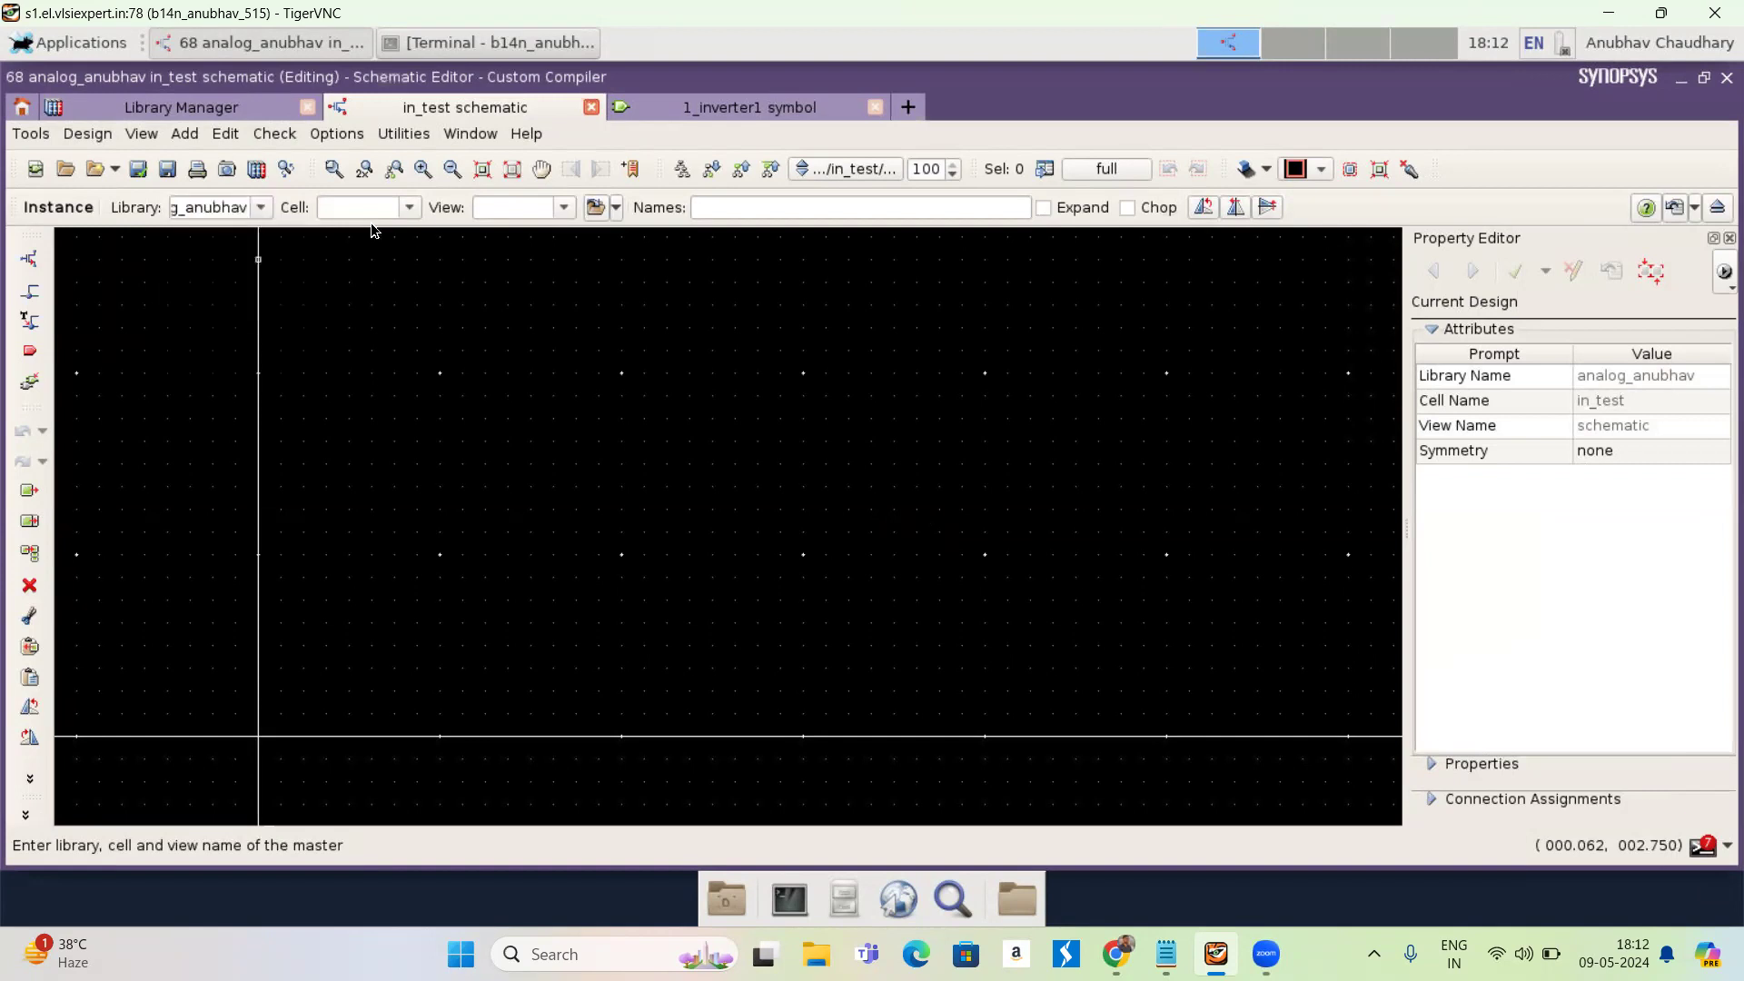
{"action": "left_click", "coordinate": [416, 213]}
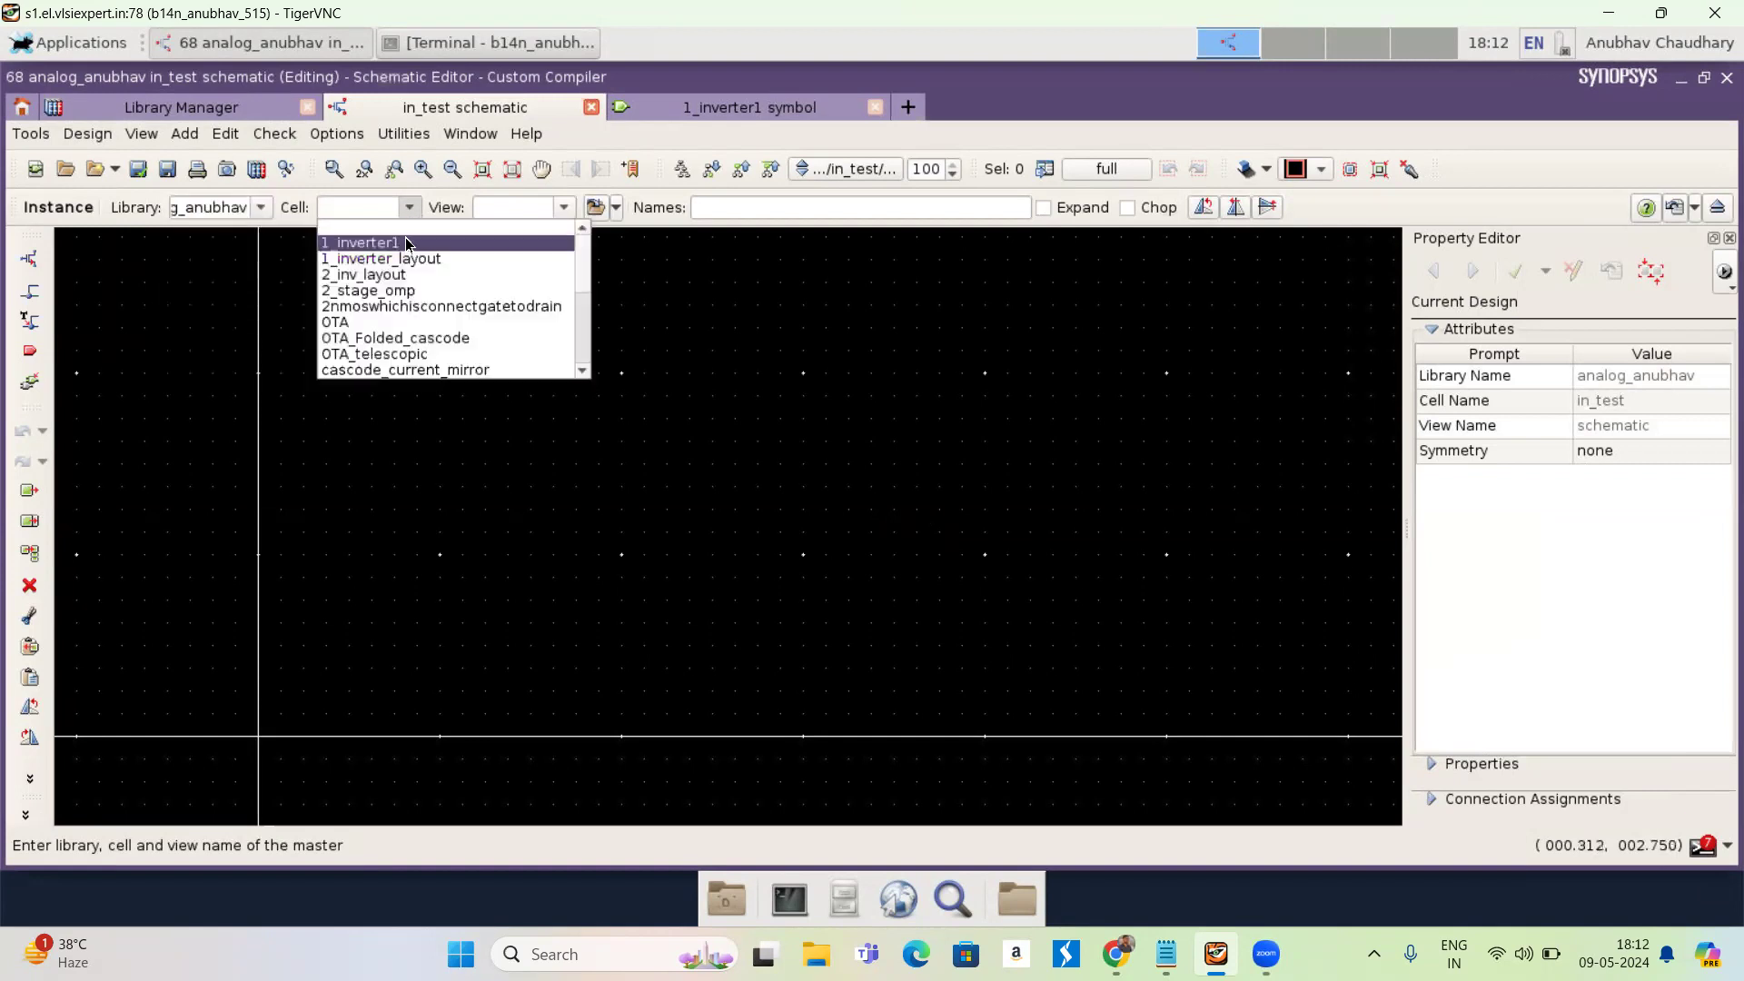
{"action": "left_click", "coordinate": [406, 240]}
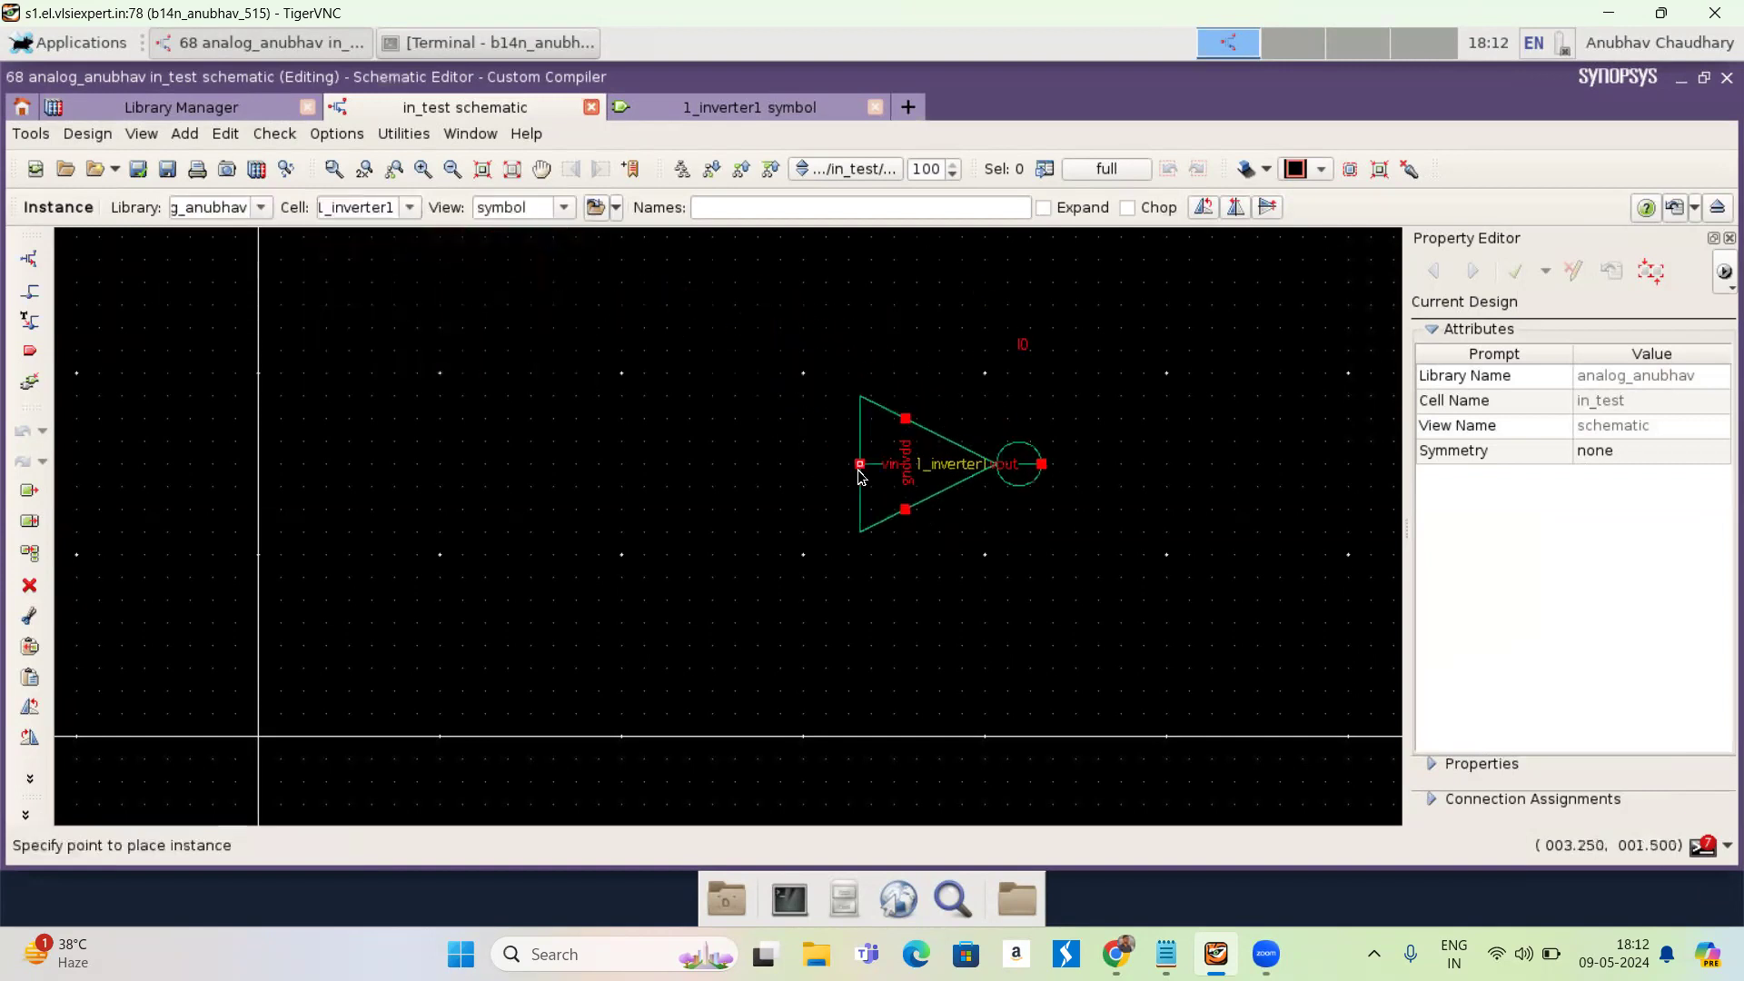
{"action": "left_click", "coordinate": [859, 476]}
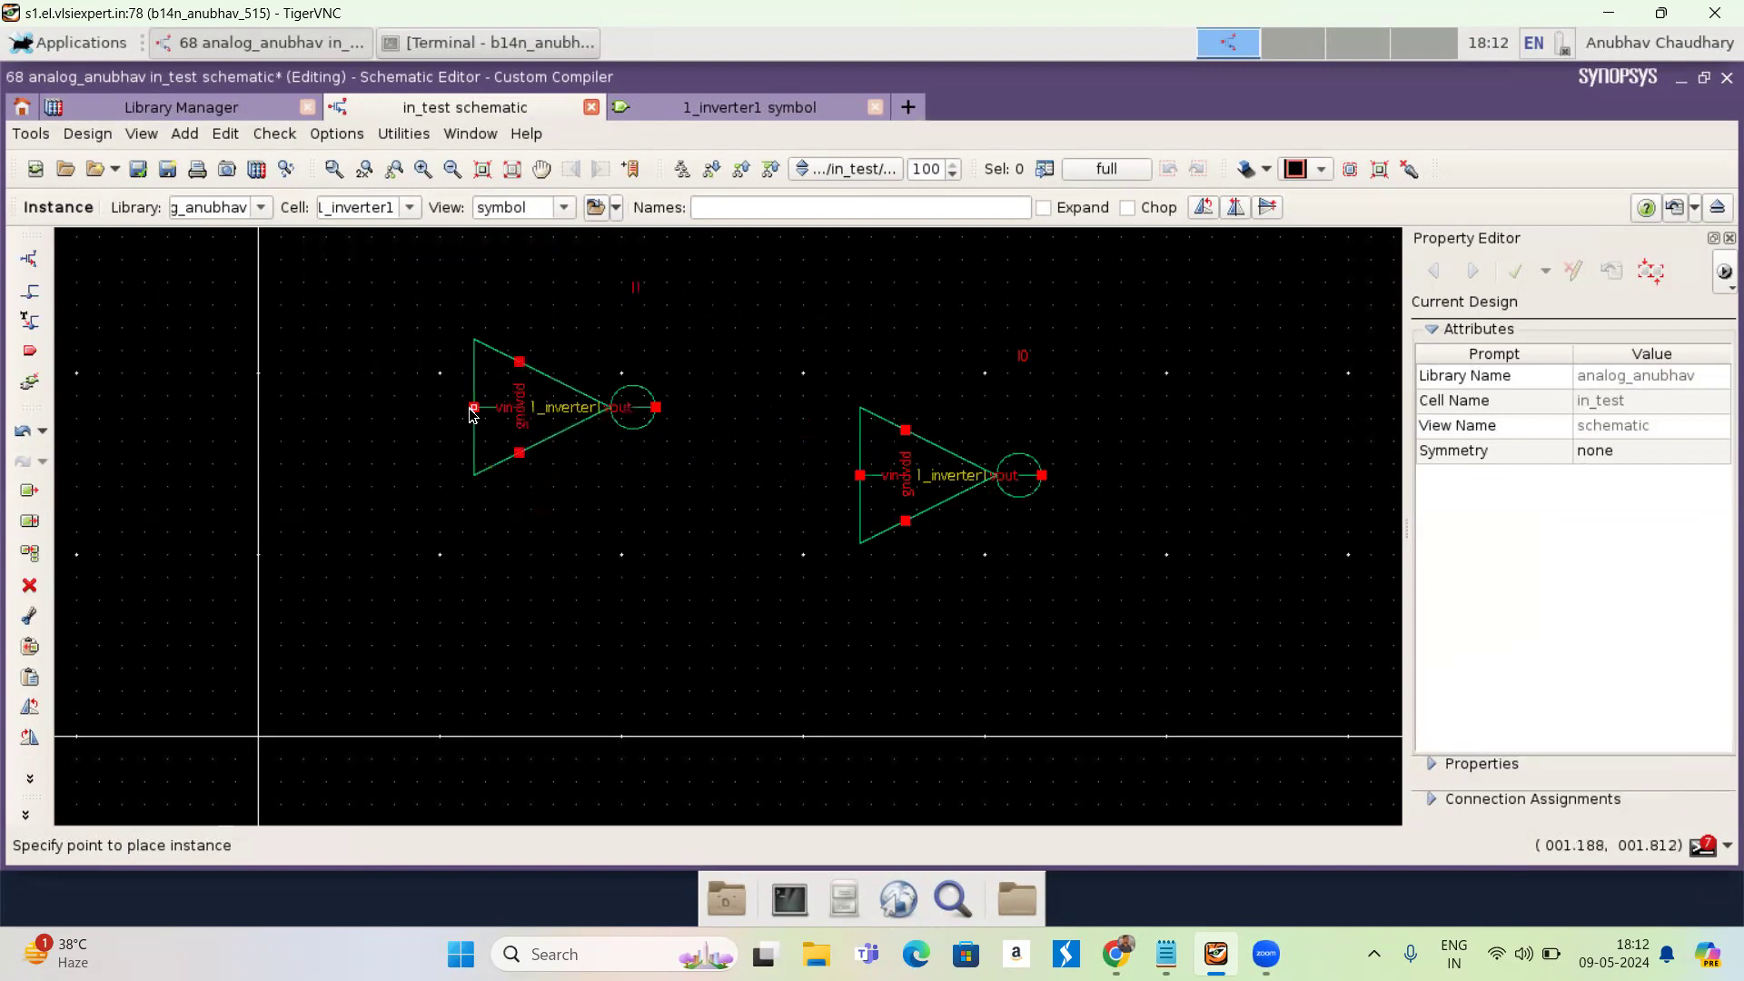
- Place three analogLib vdc sources: V1 and V2 upper left, V3 left of the inverter input
{"action": "key", "text": "Escape"}
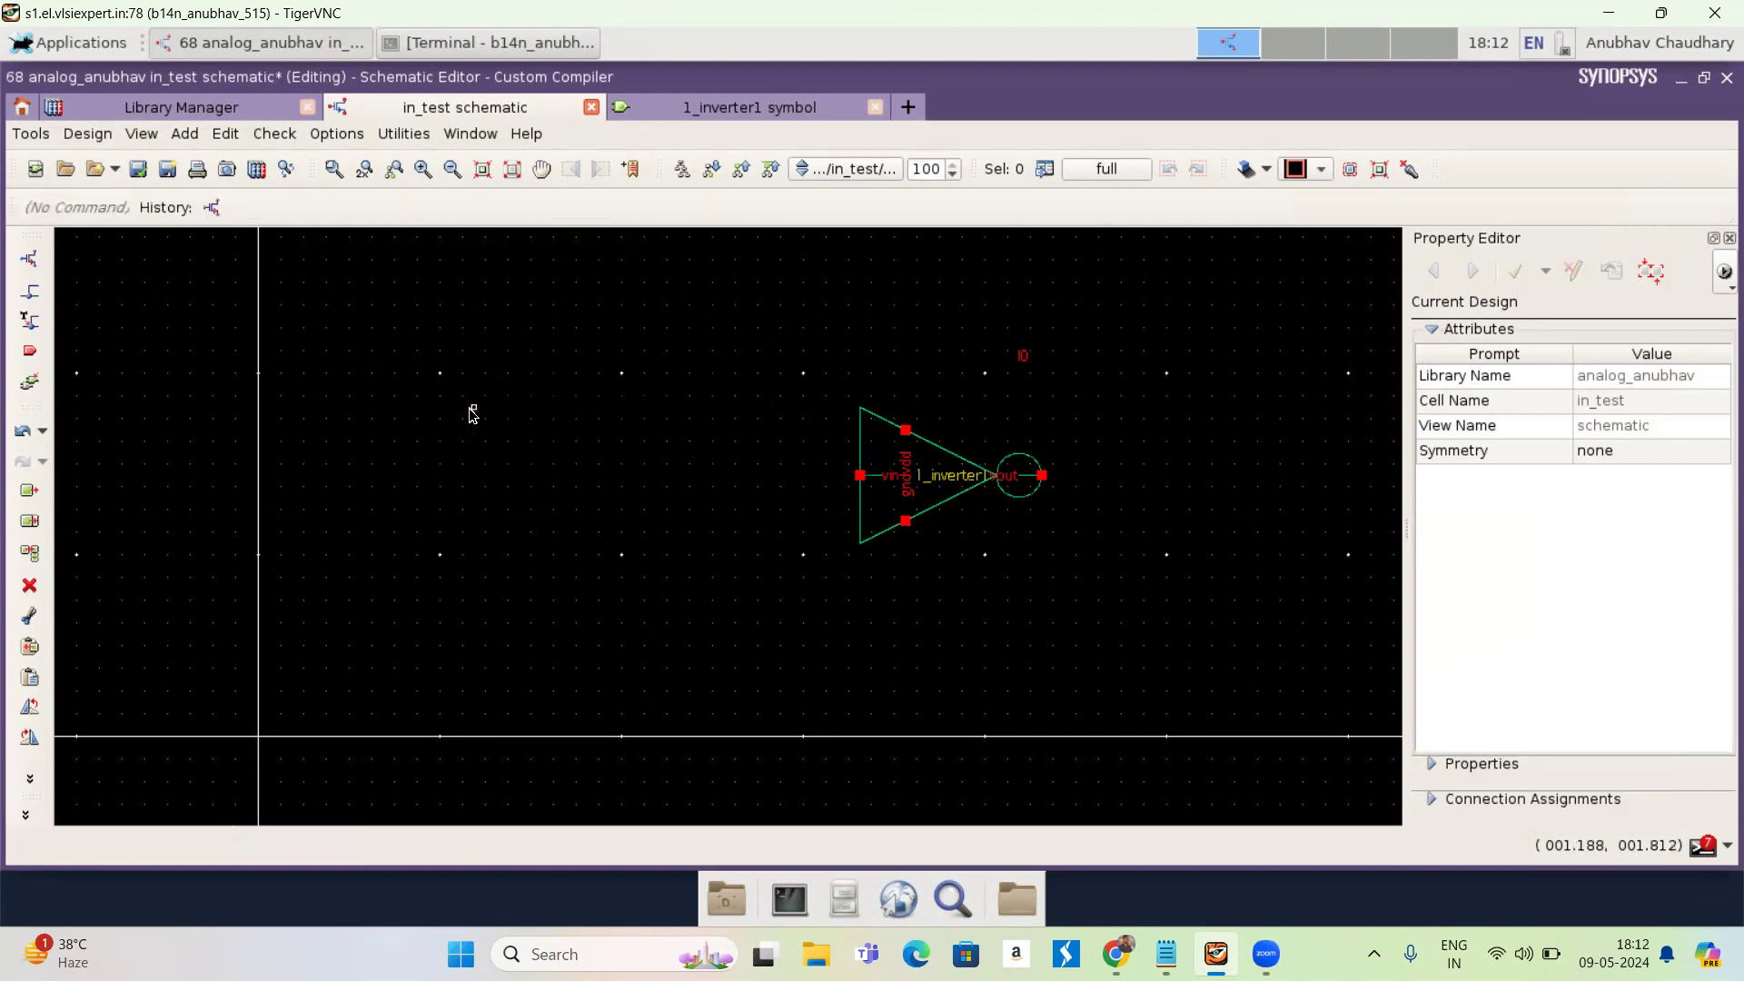
{"action": "key", "text": "i"}
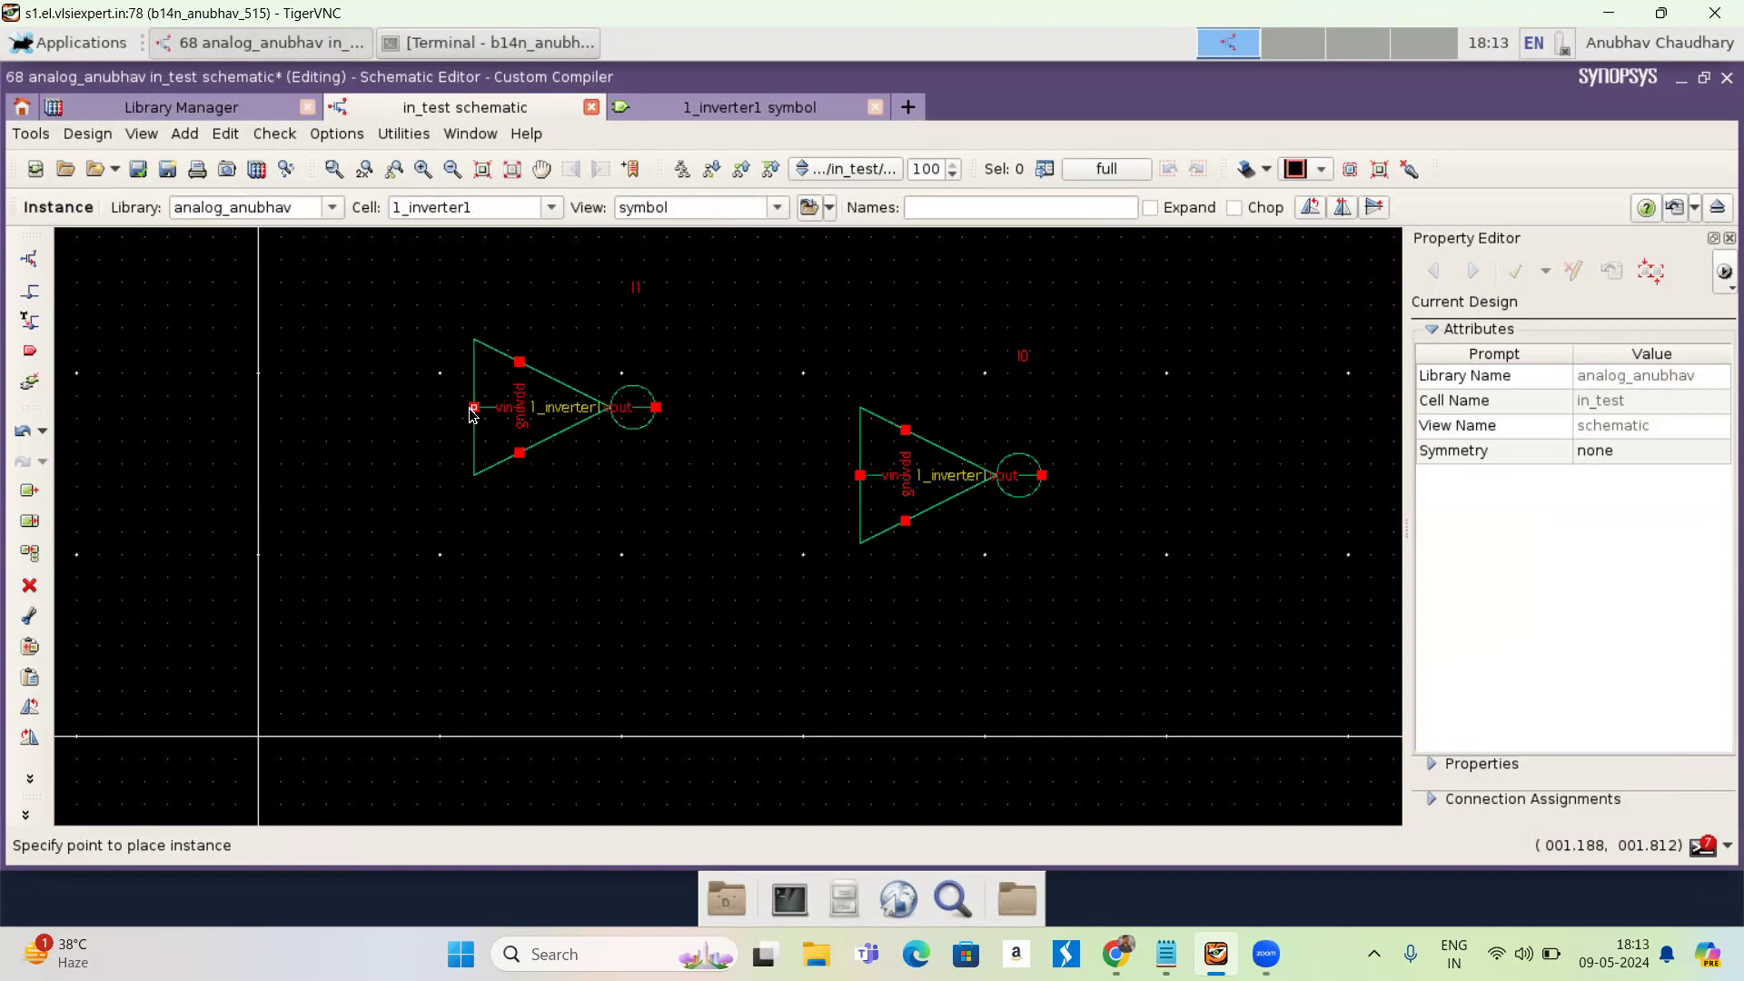
{"action": "left_click", "coordinate": [332, 207]}
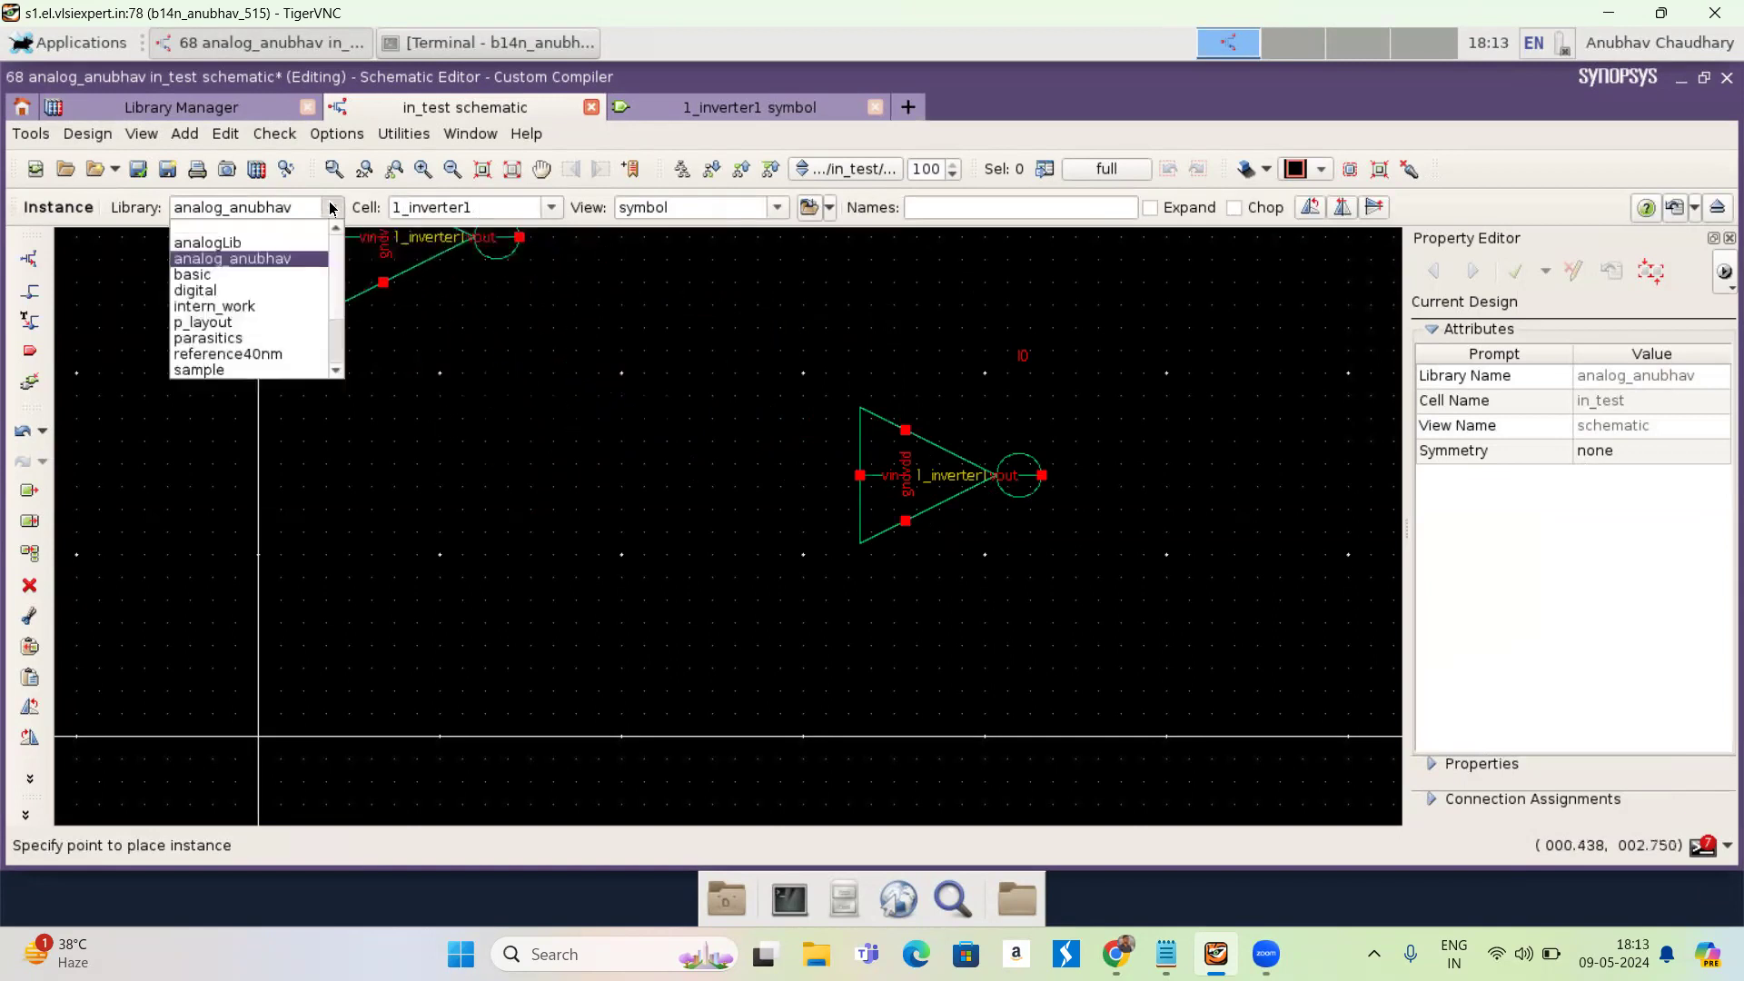
{"action": "left_click", "coordinate": [284, 241]}
{"action": "left_click", "coordinate": [464, 202]}
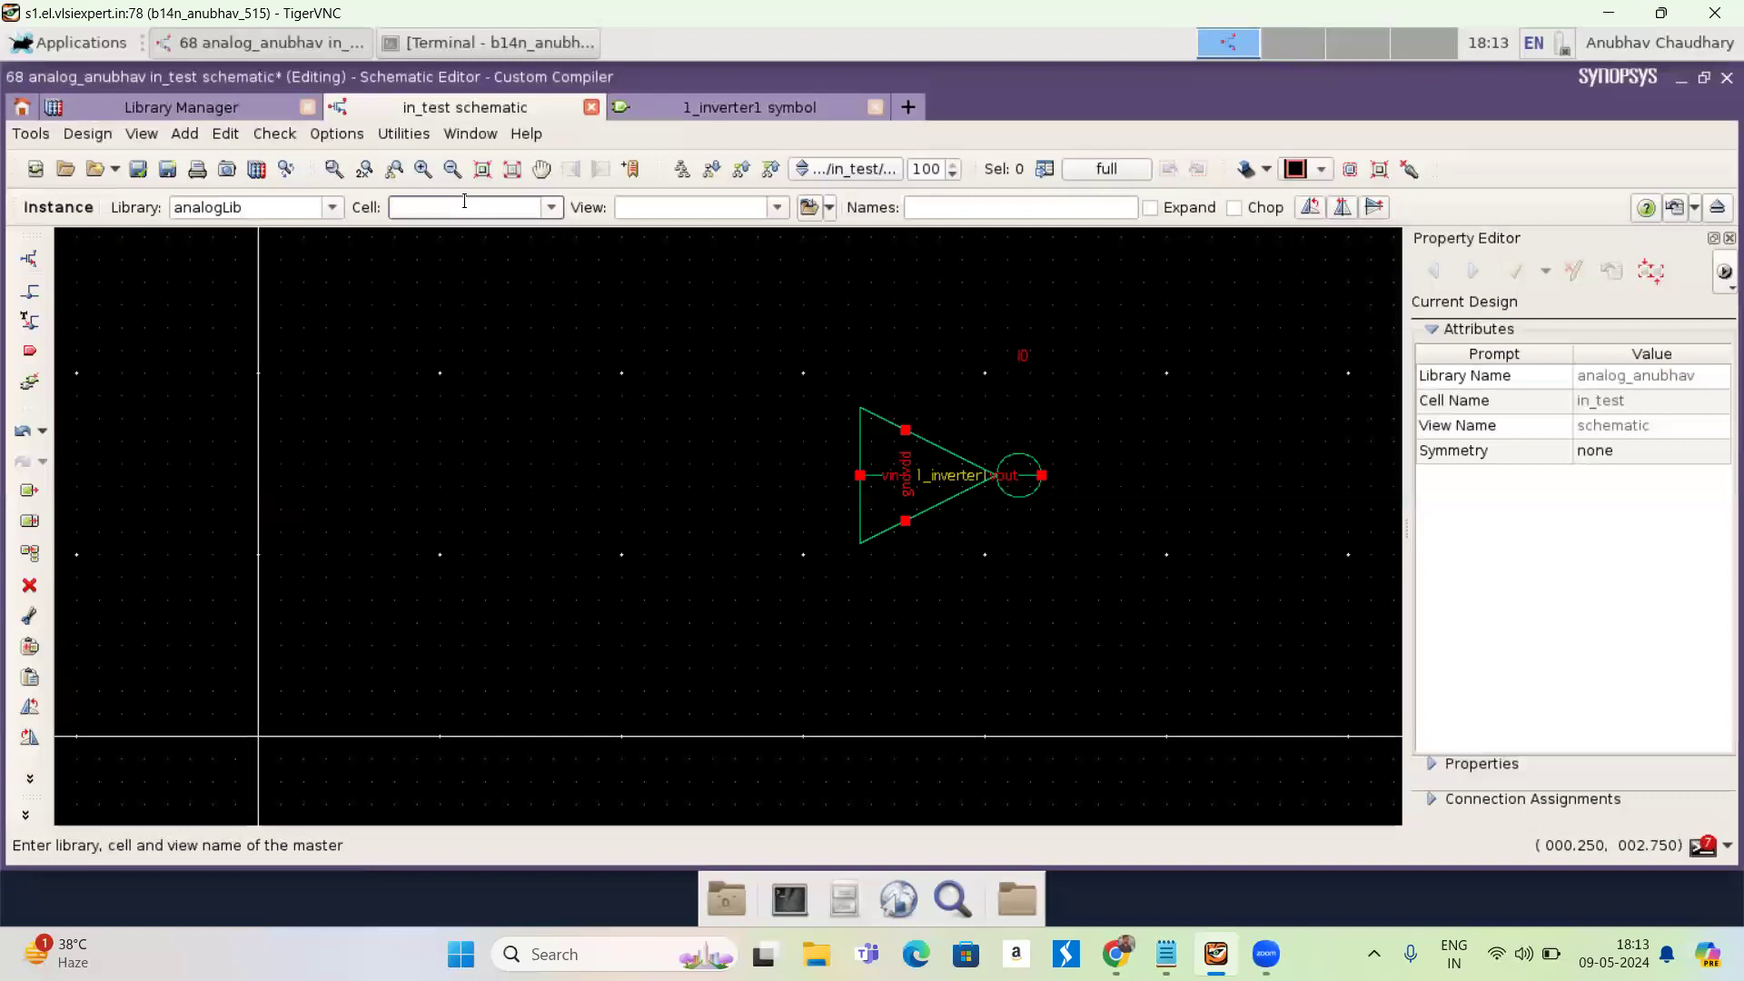
{"action": "type", "text": "vdc"}
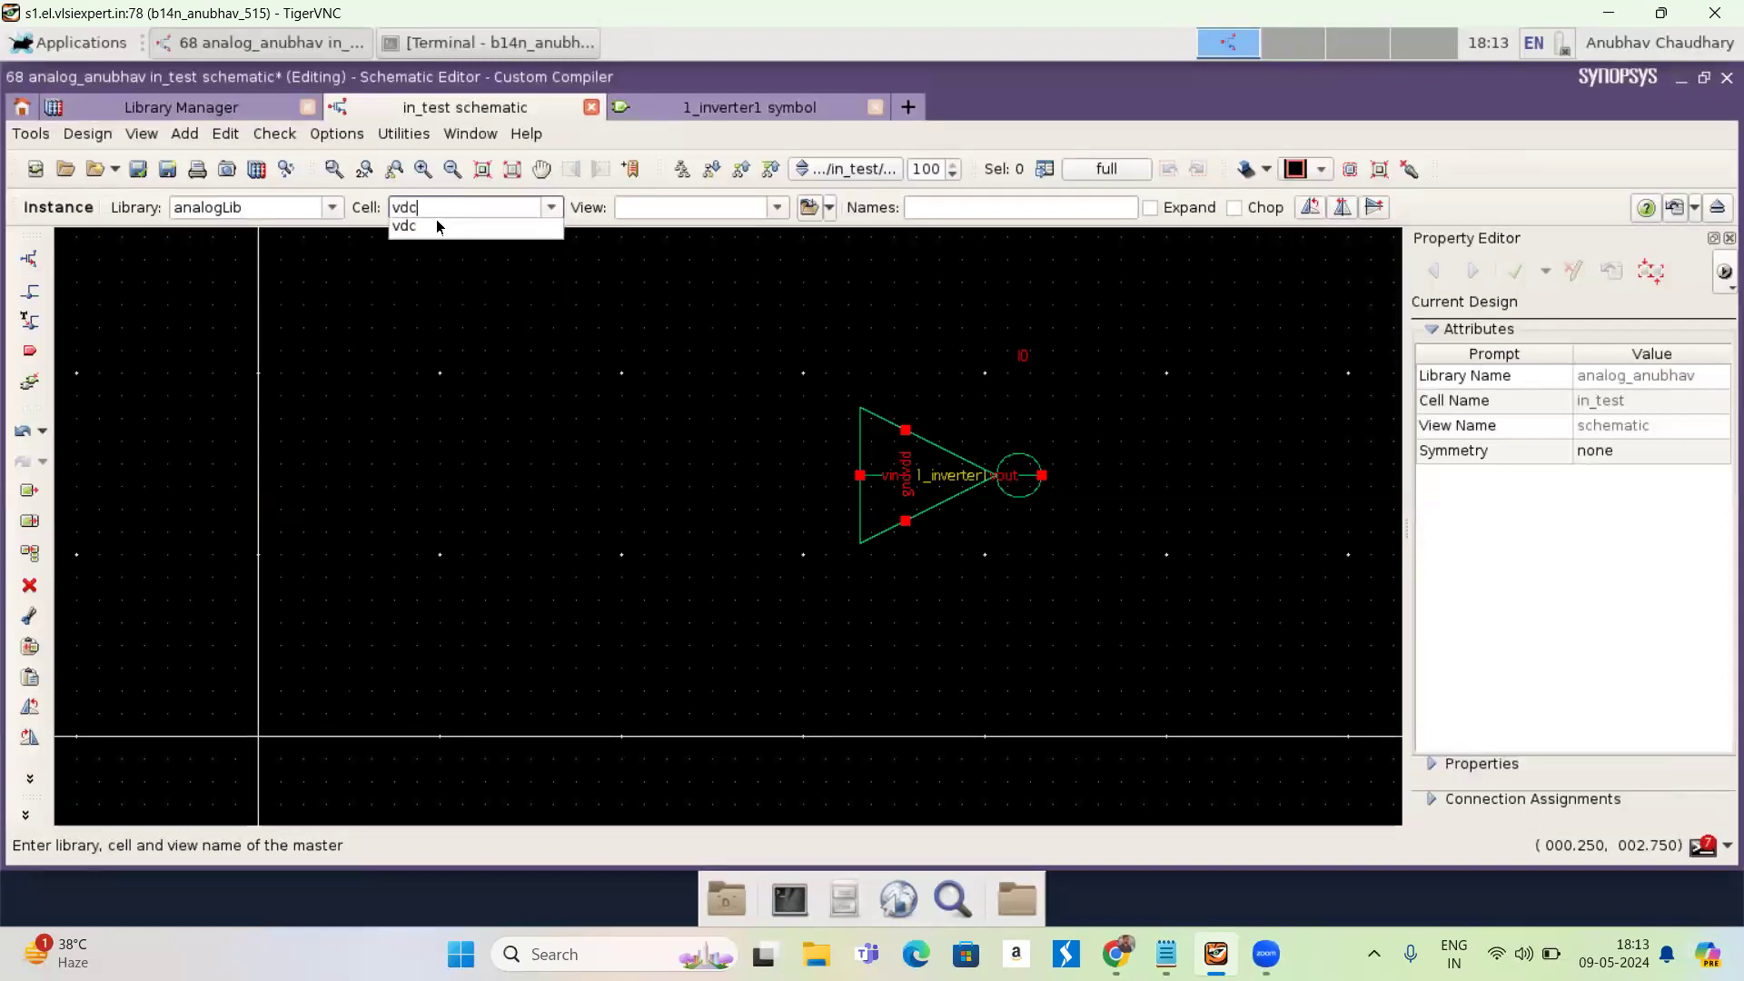
{"action": "left_click", "coordinate": [436, 226]}
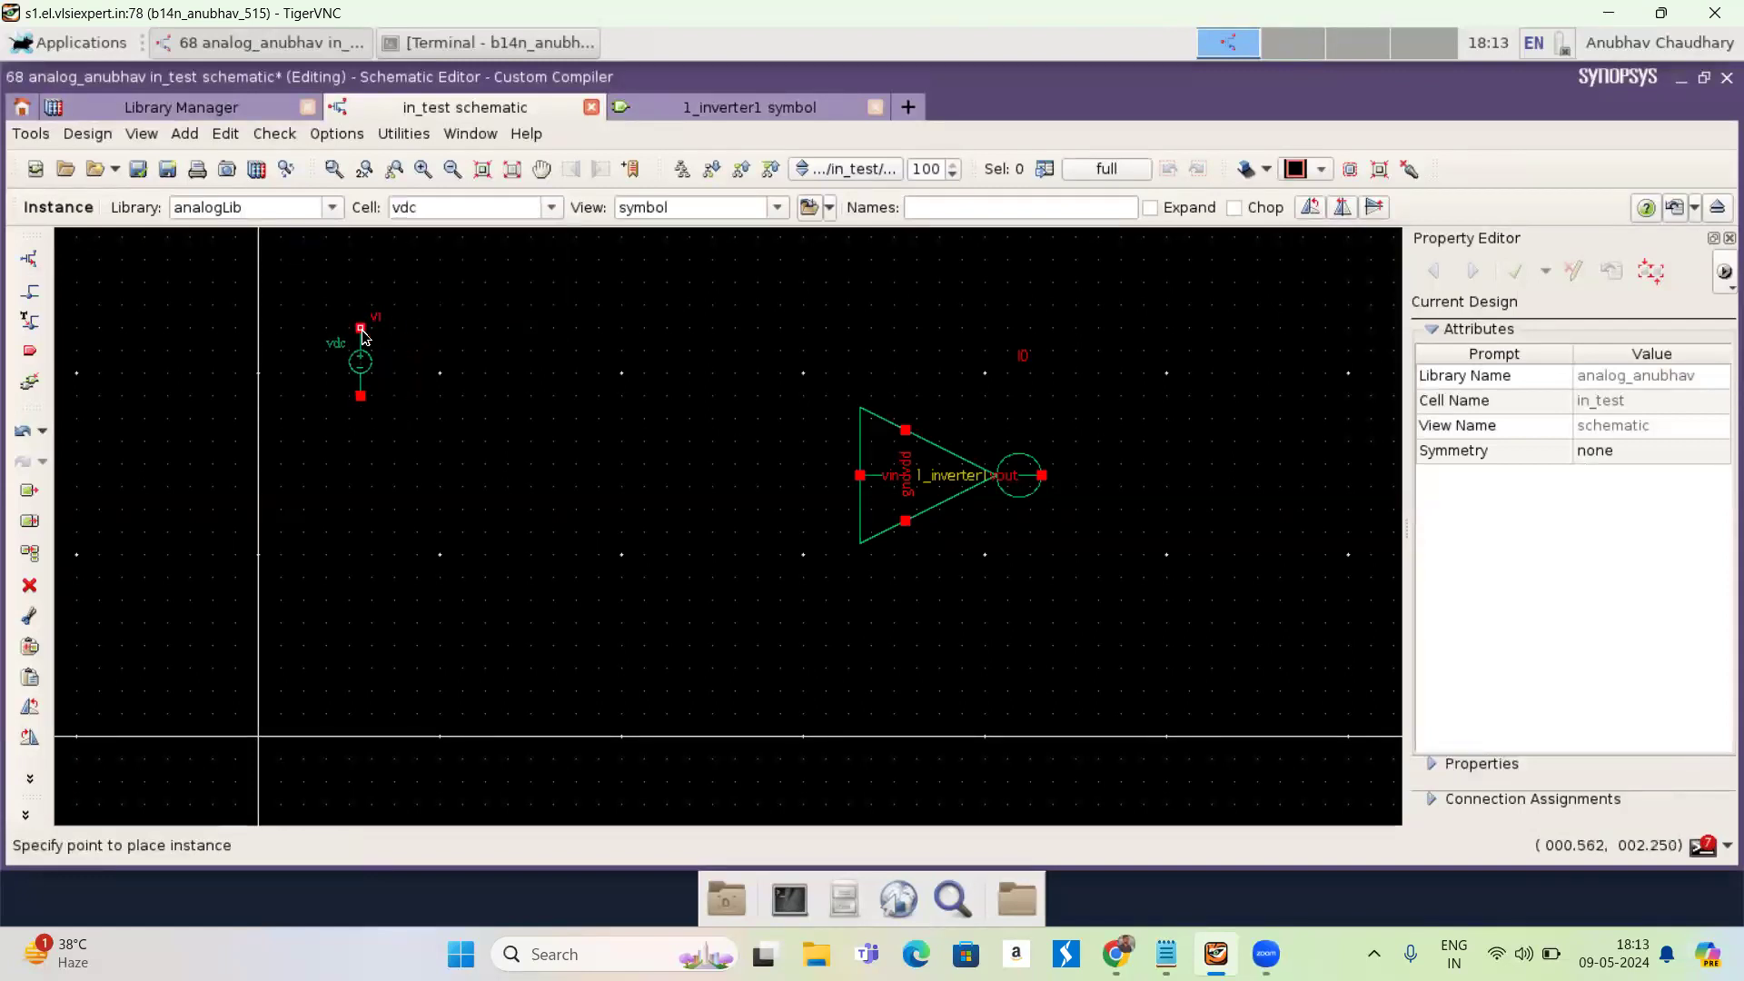
{"action": "left_click", "coordinate": [362, 331]}
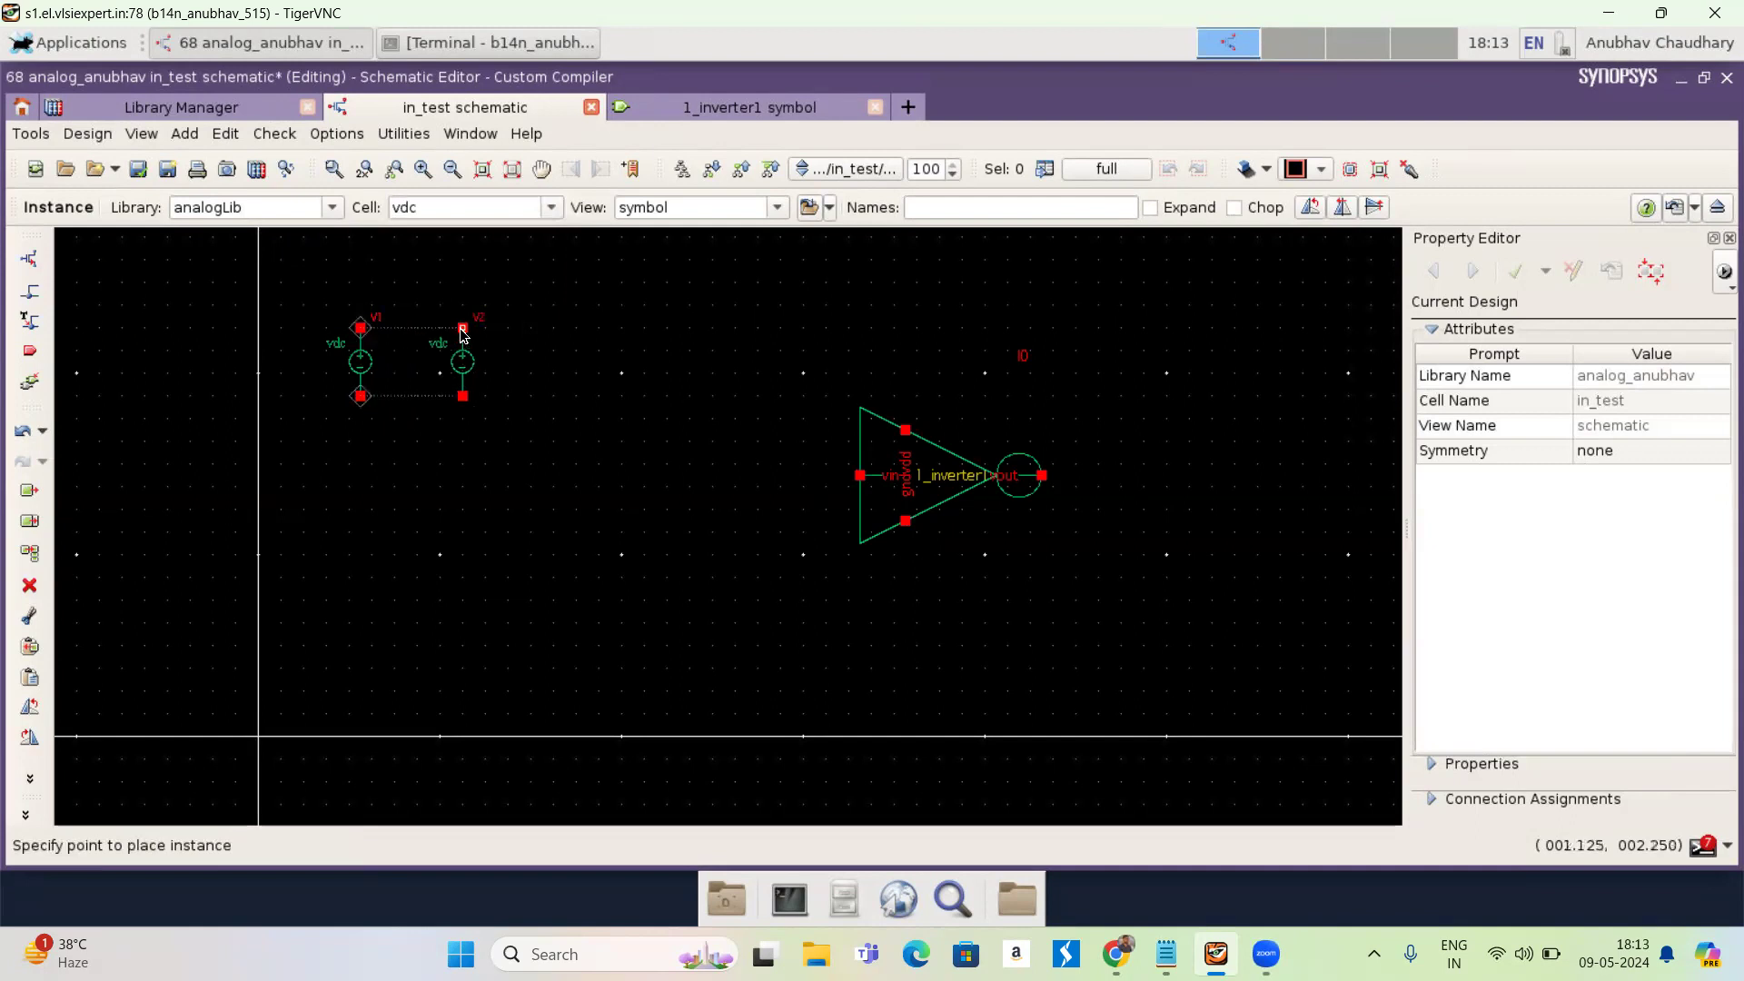
{"action": "left_click", "coordinate": [461, 332]}
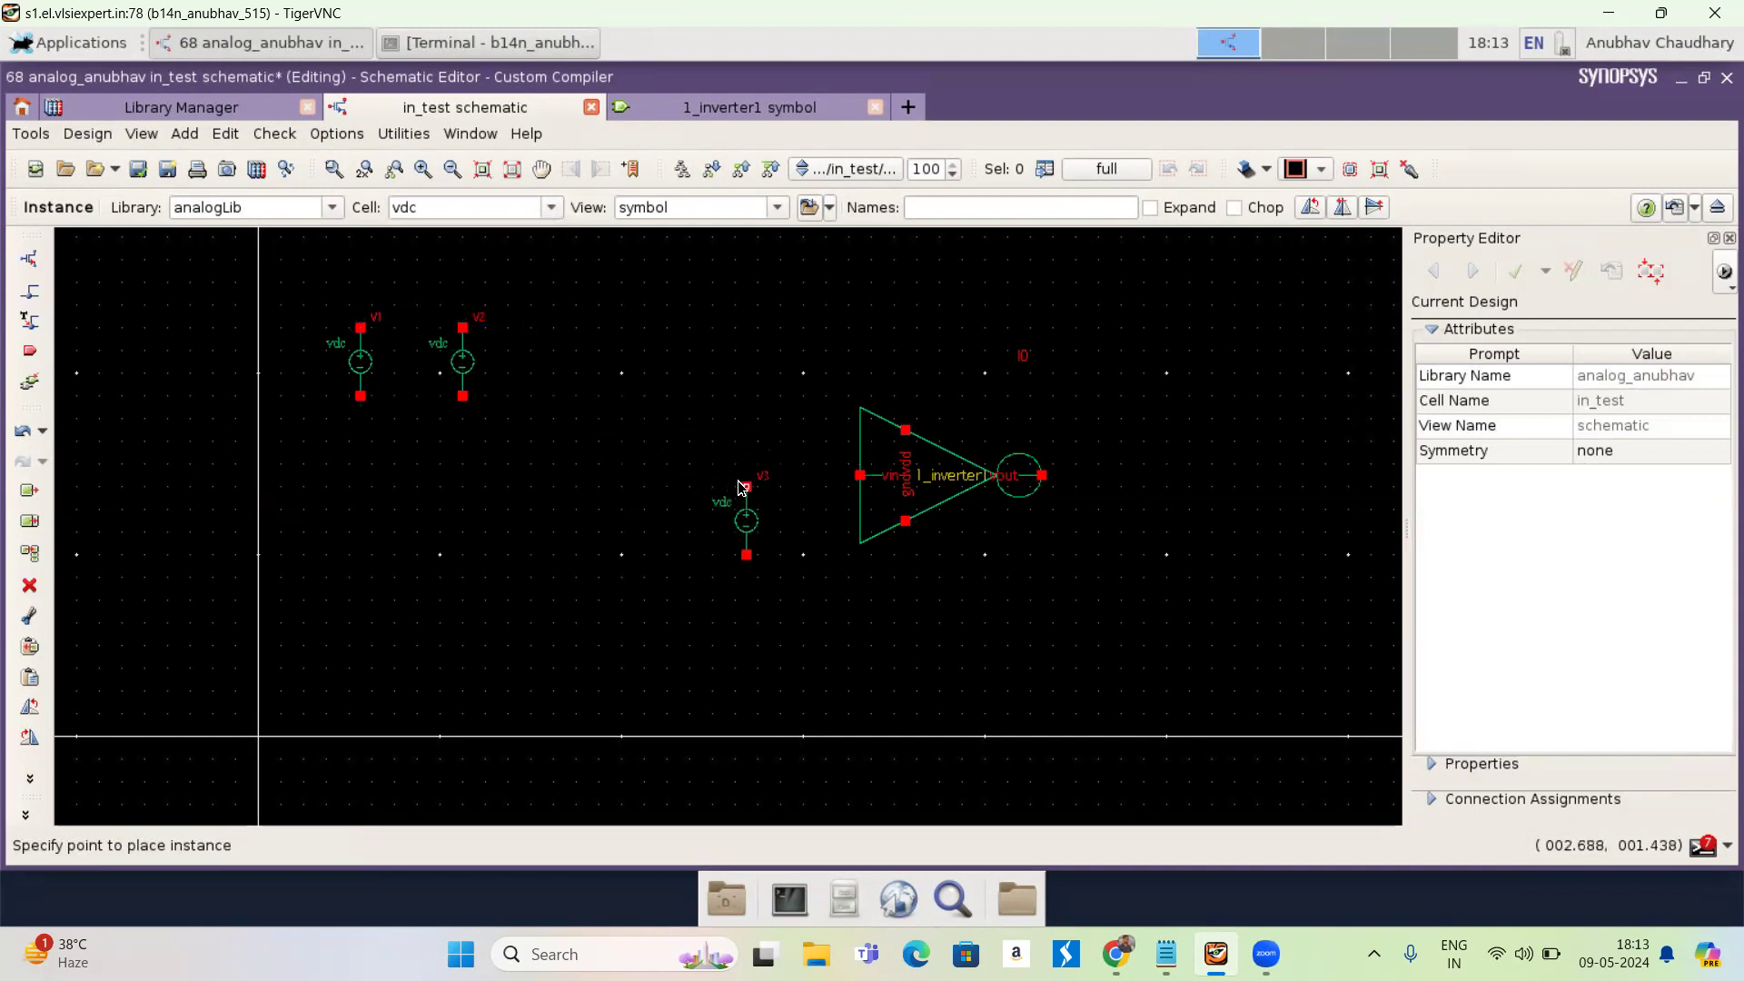
{"action": "left_click", "coordinate": [742, 481]}
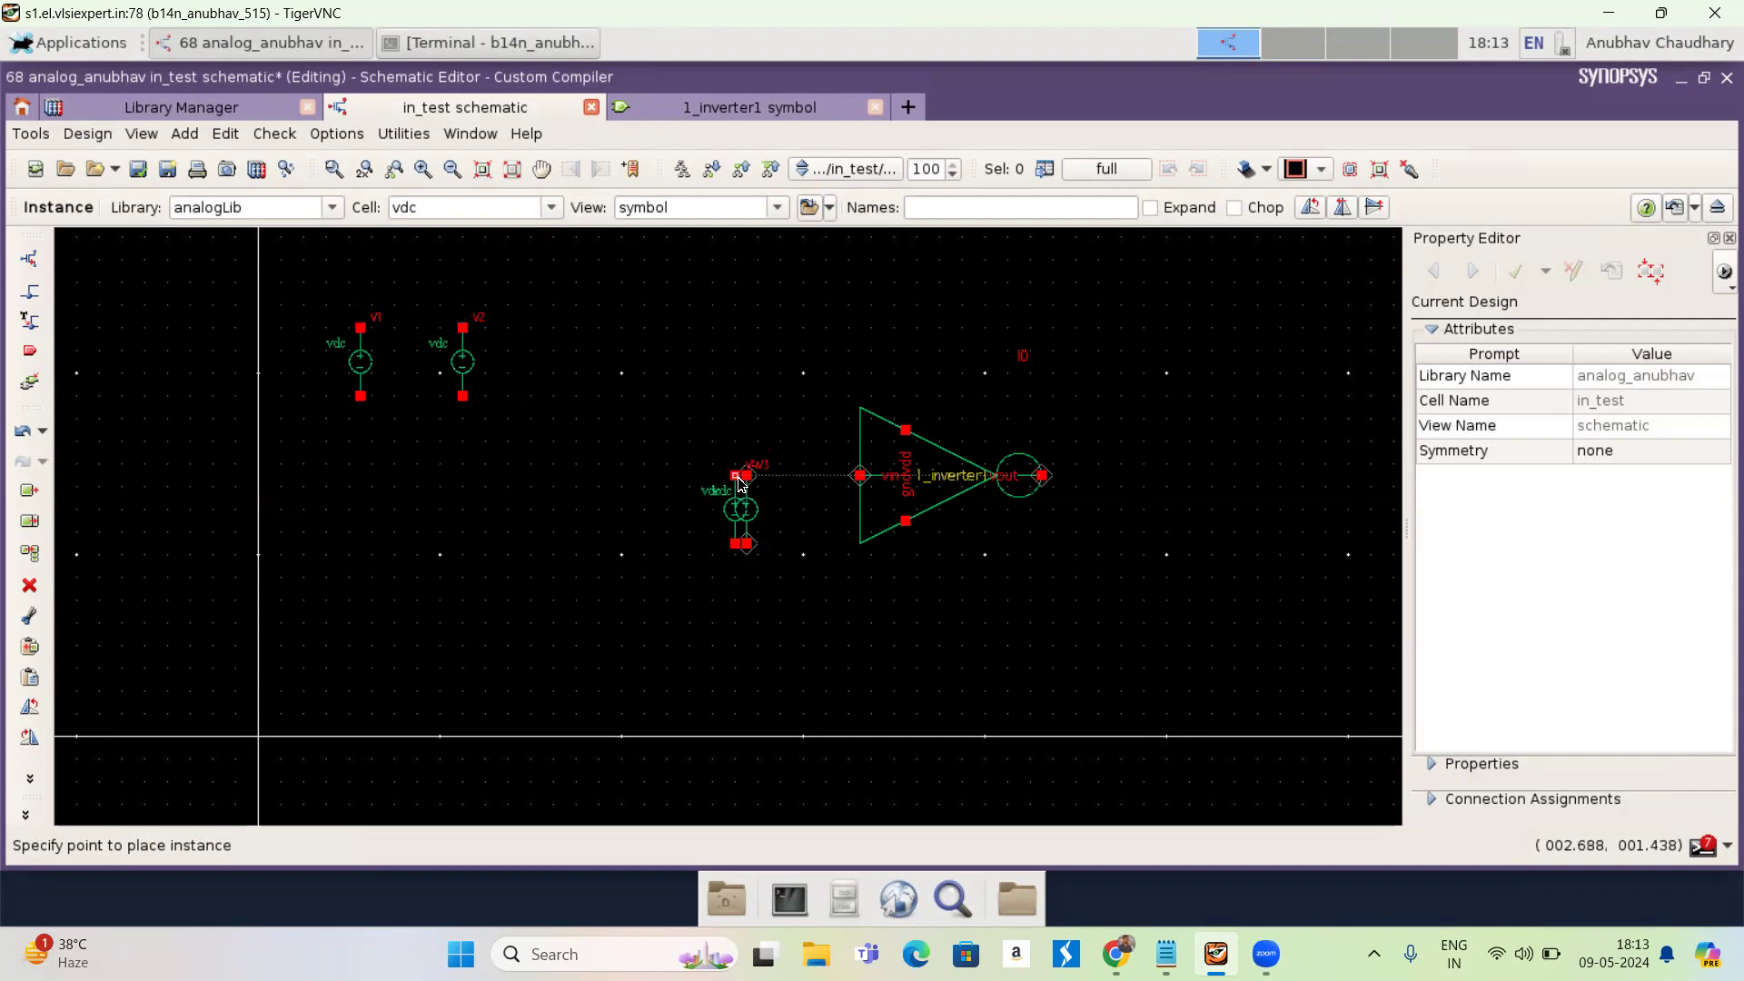
{"action": "key", "text": "Escape"}
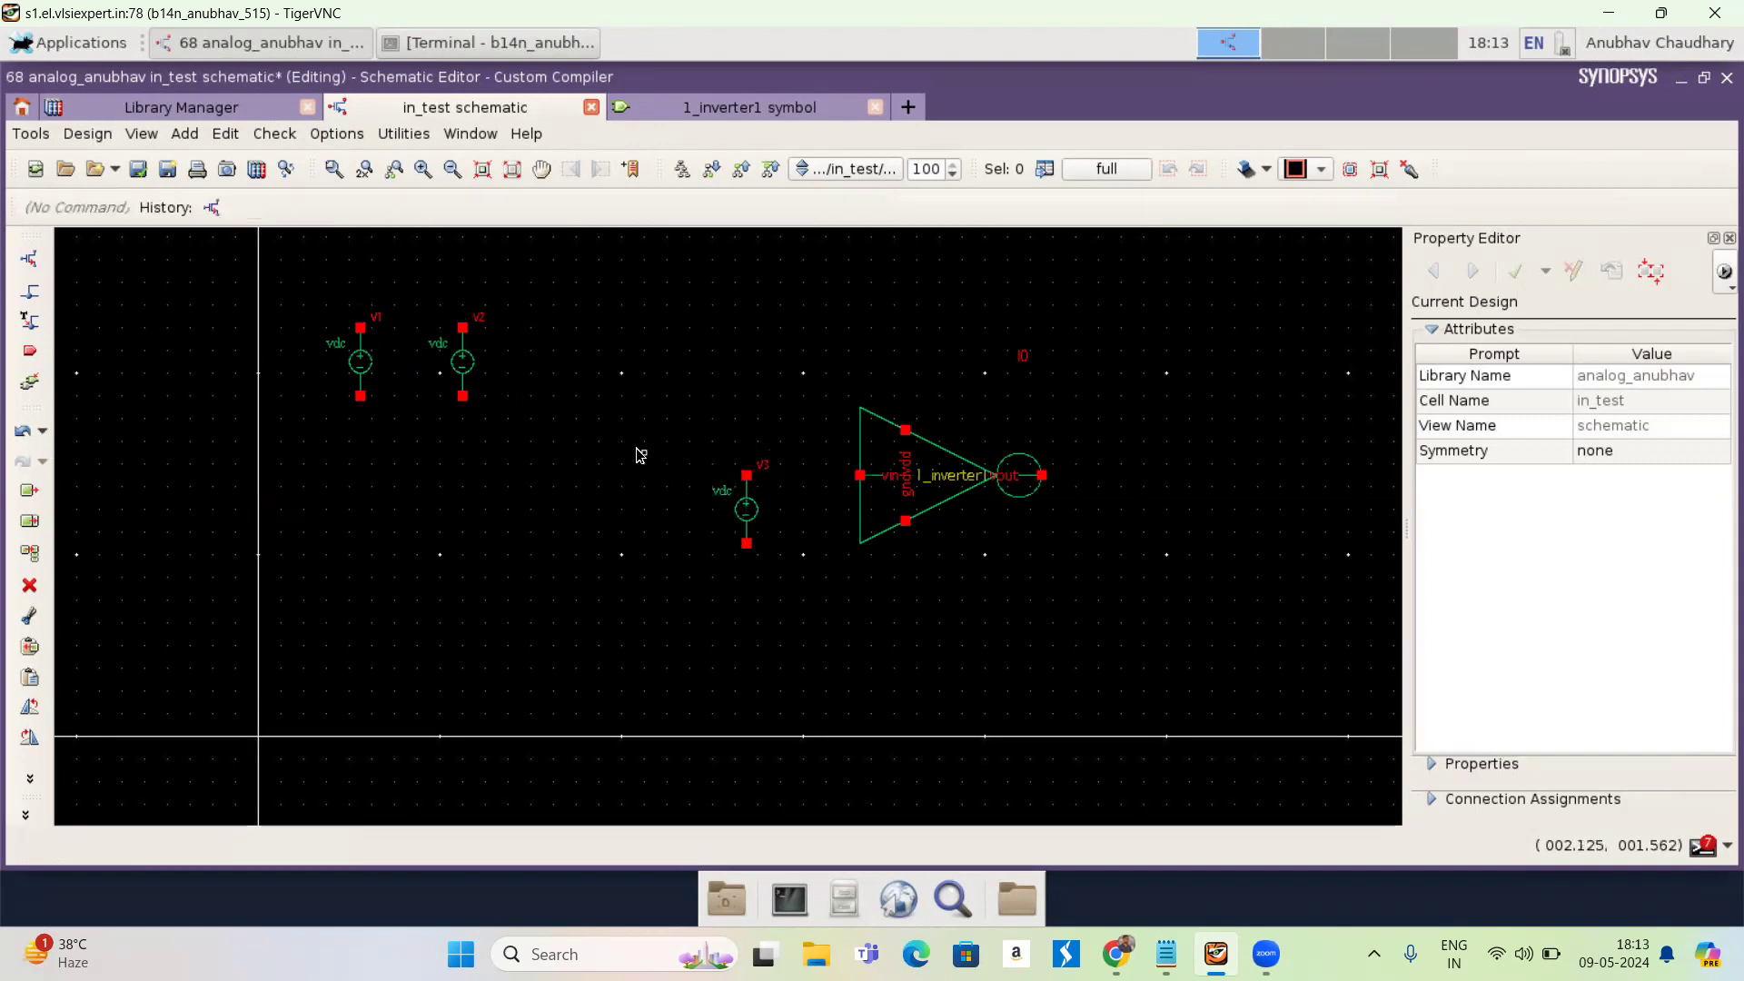
- Wire V3's top terminal to the inverter's vin input
{"action": "key", "text": "w"}
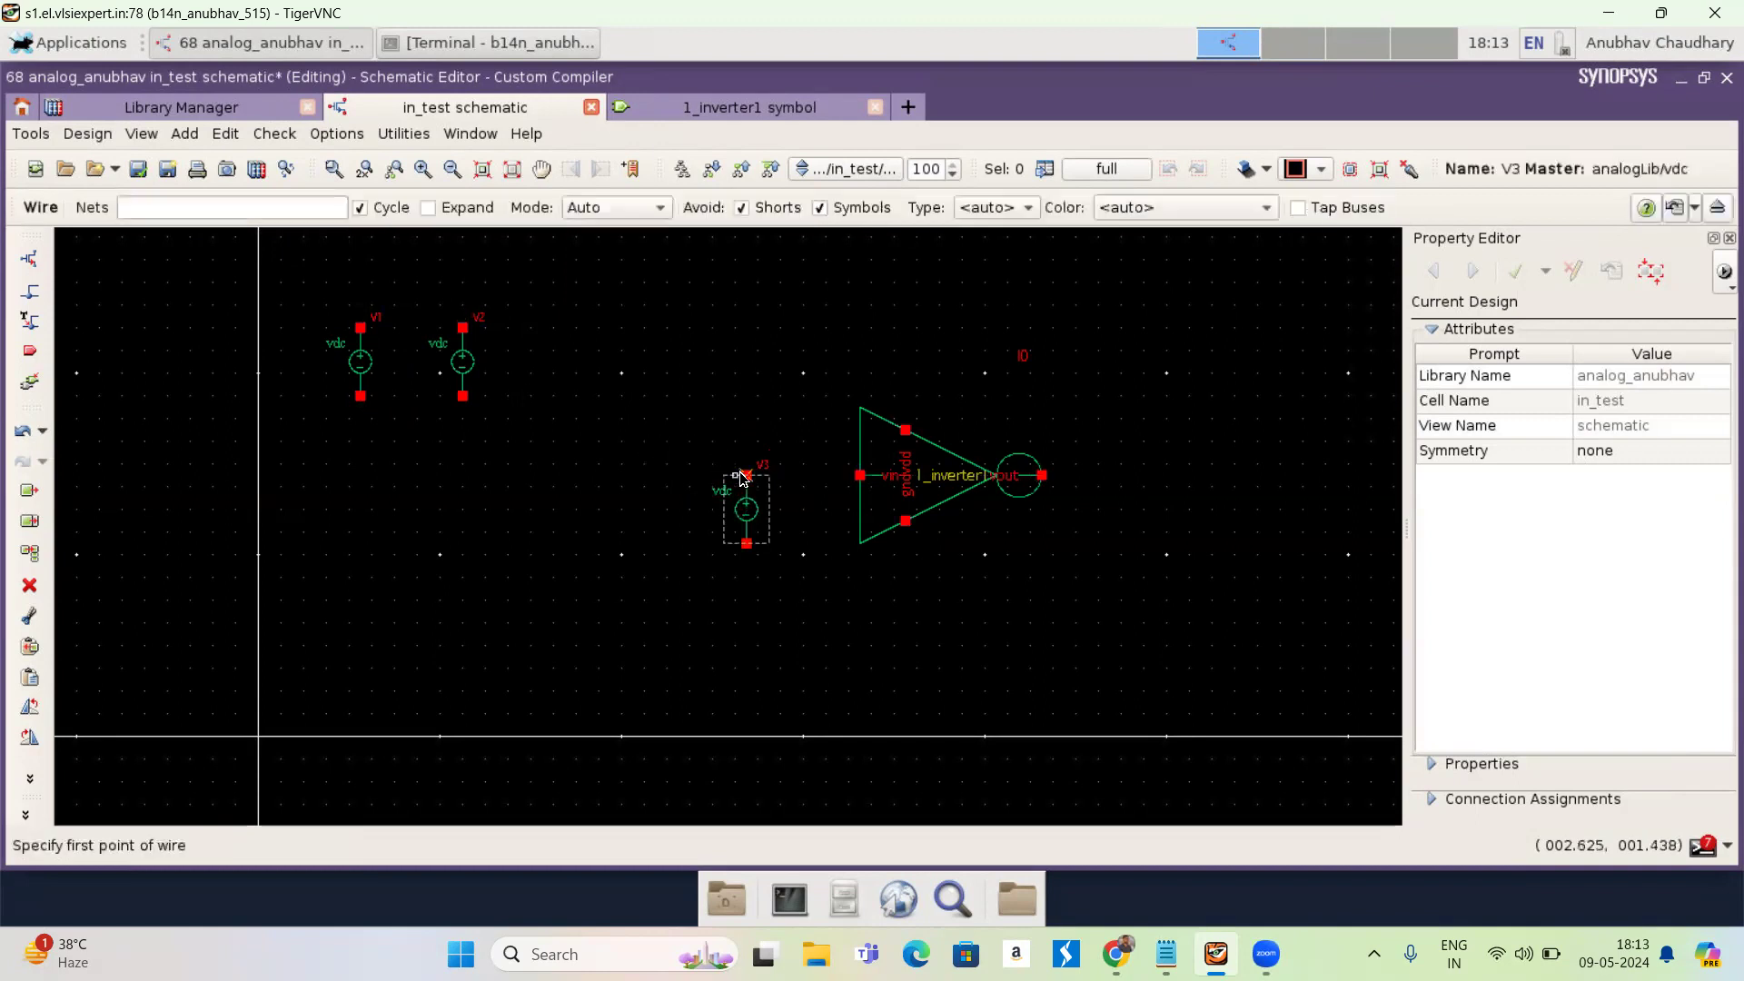
{"action": "left_click", "coordinate": [746, 475]}
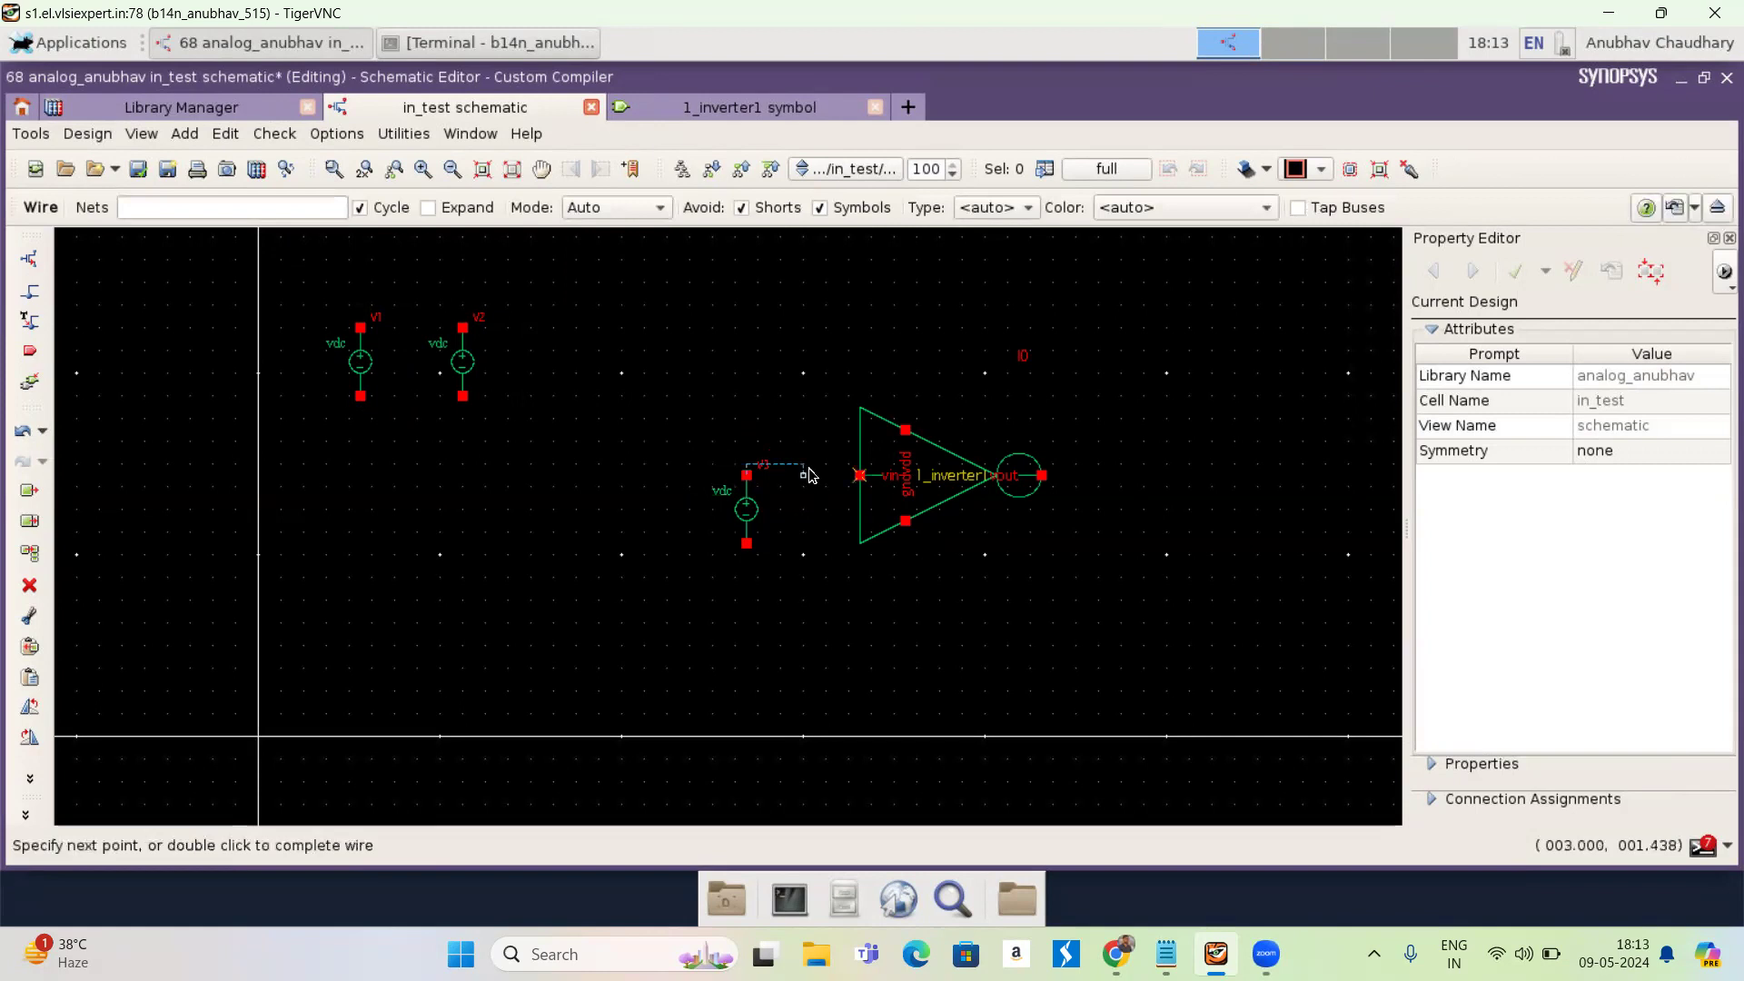
{"action": "left_click", "coordinate": [858, 476]}
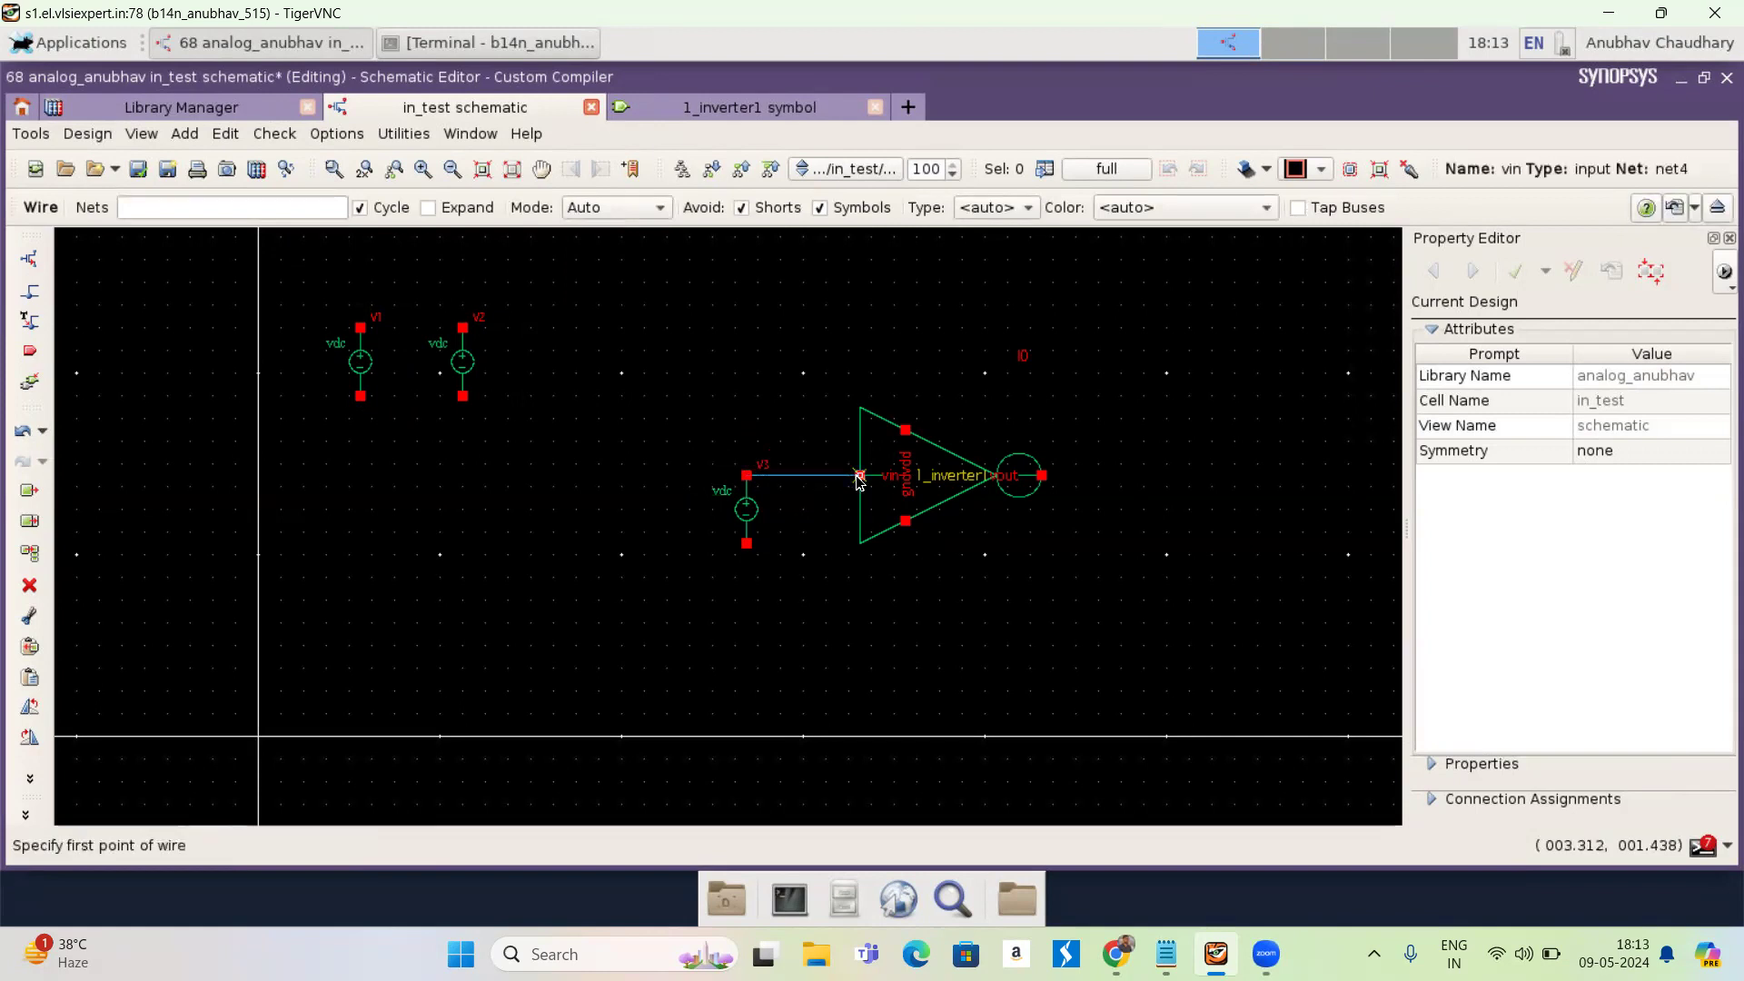
- Run wires down from V2's bottom terminal and up from its top terminal
{"action": "left_click", "coordinate": [460, 395]}
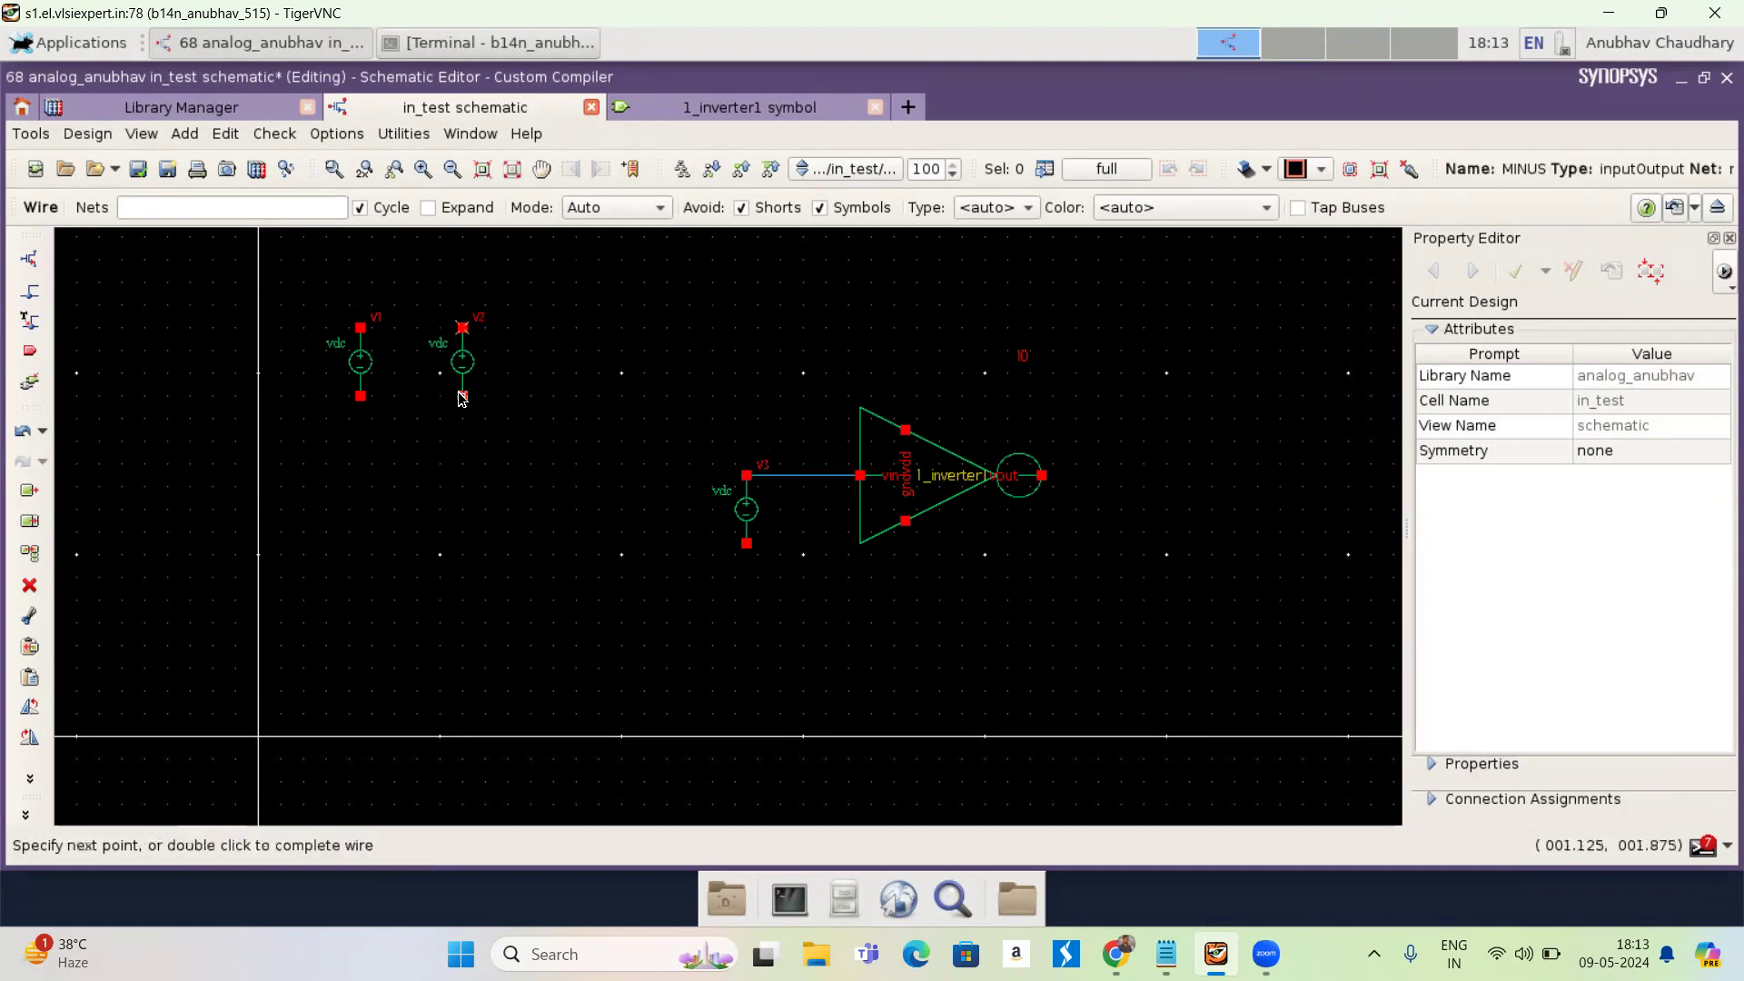
{"action": "double_click", "coordinate": [463, 486]}
{"action": "key", "text": "w"}
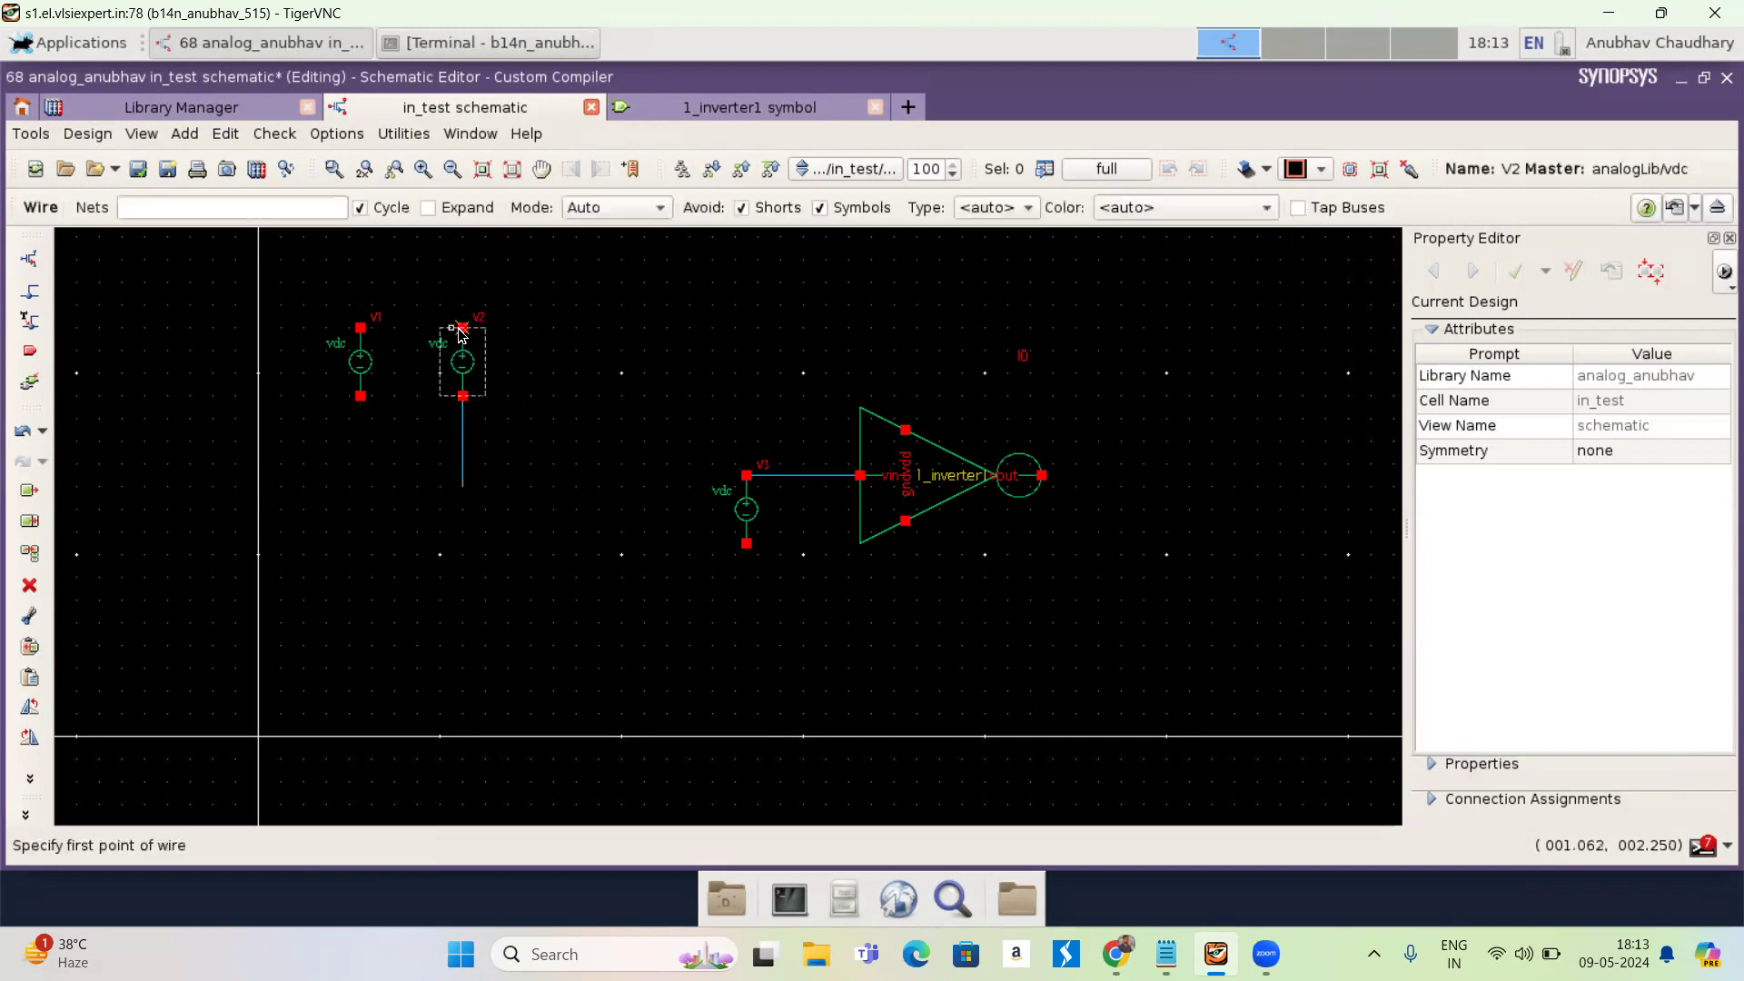
{"action": "left_click", "coordinate": [463, 328]}
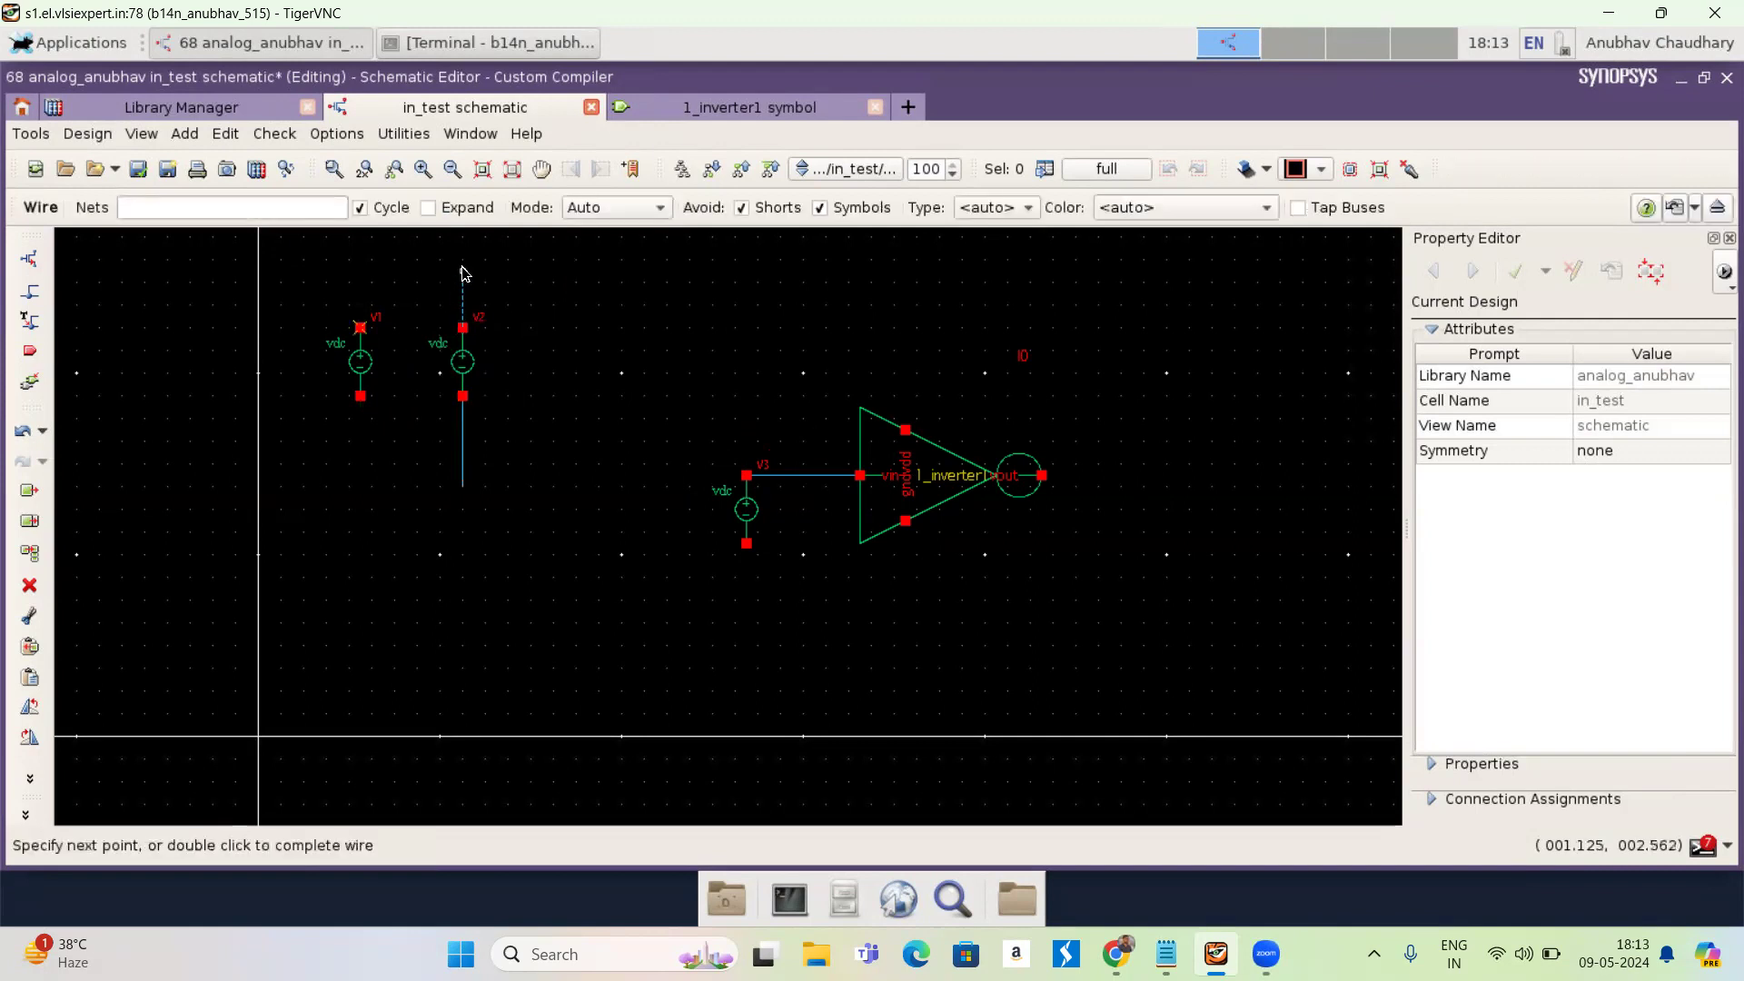
{"action": "double_click", "coordinate": [462, 270]}
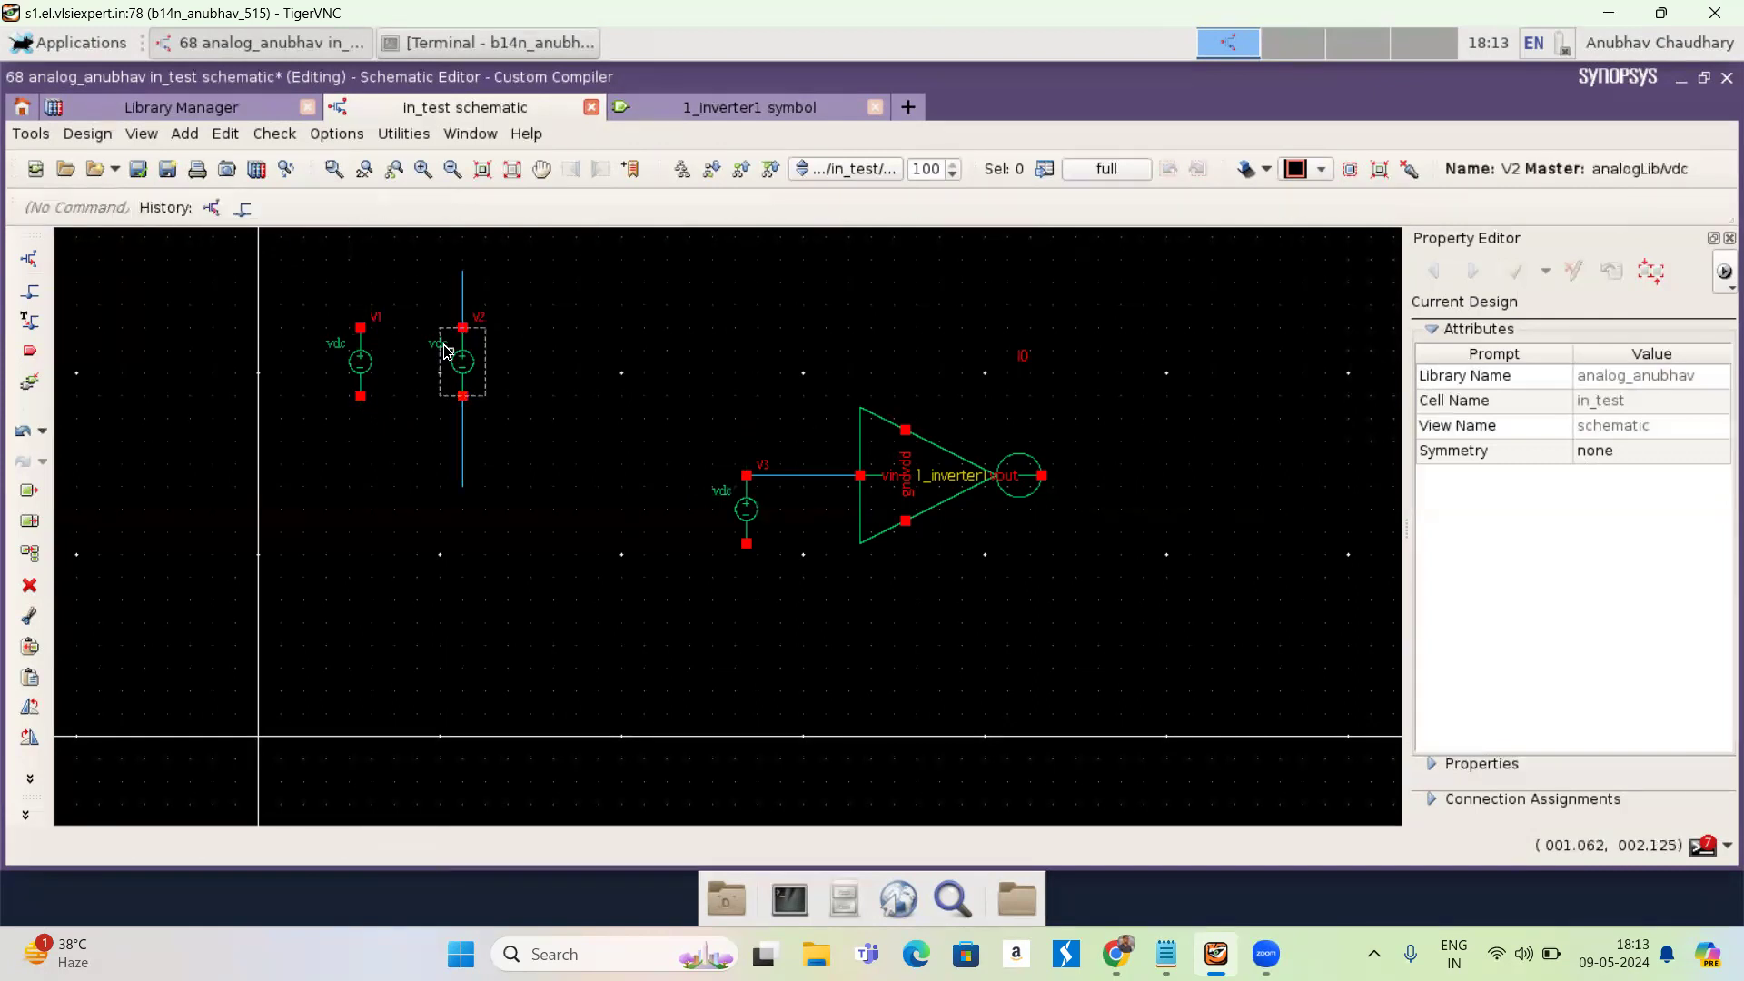
- Run wires down from V1's bottom terminal and up from its top terminal
{"action": "left_click", "coordinate": [361, 399]}
{"action": "key", "text": "w"}
{"action": "left_click", "coordinate": [360, 398]}
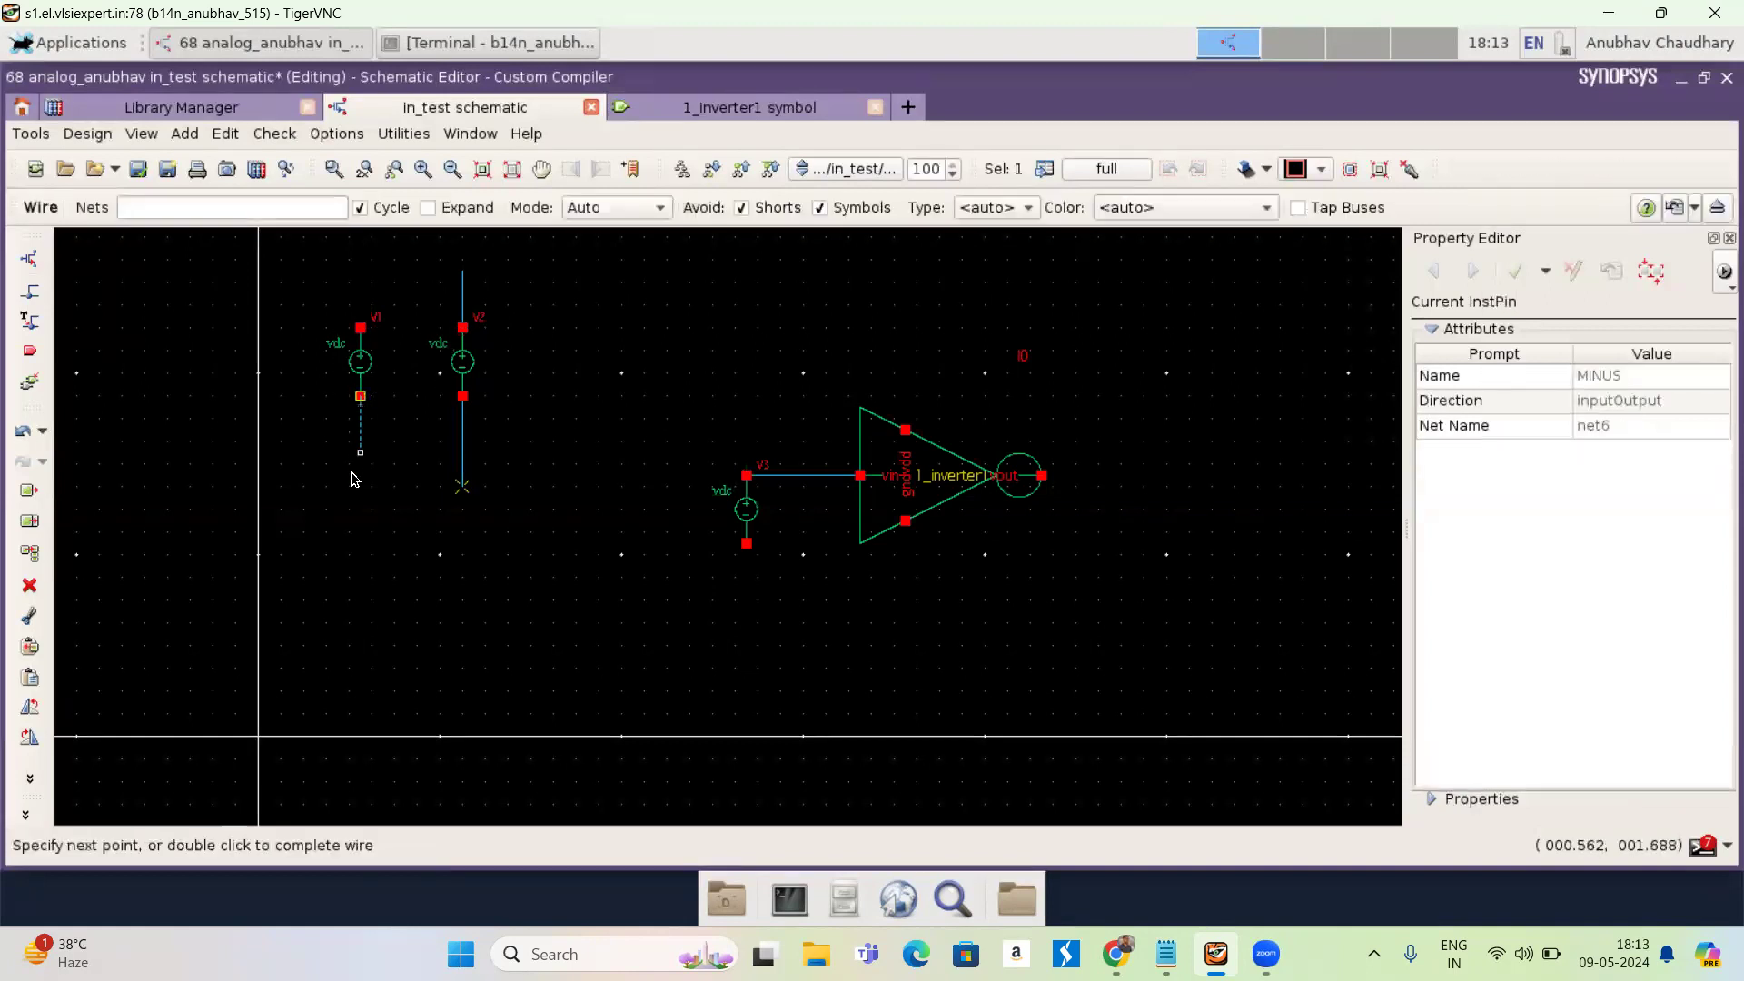
{"action": "double_click", "coordinate": [351, 476]}
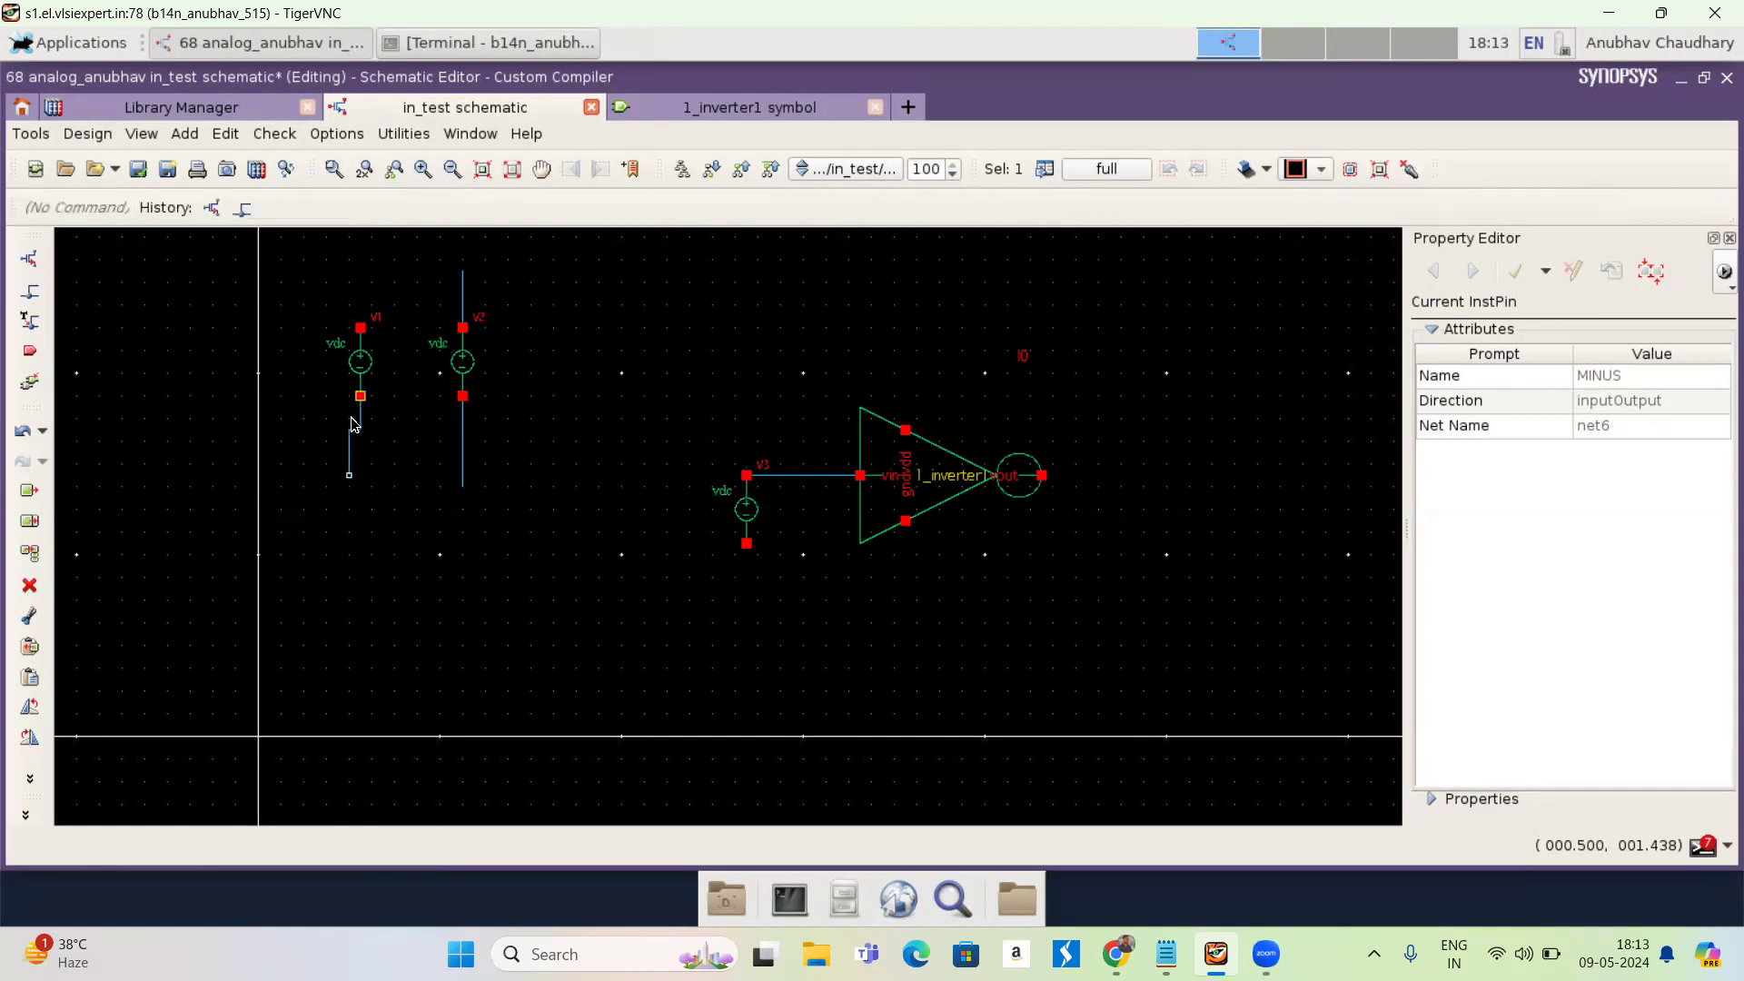
{"action": "key", "text": "w"}
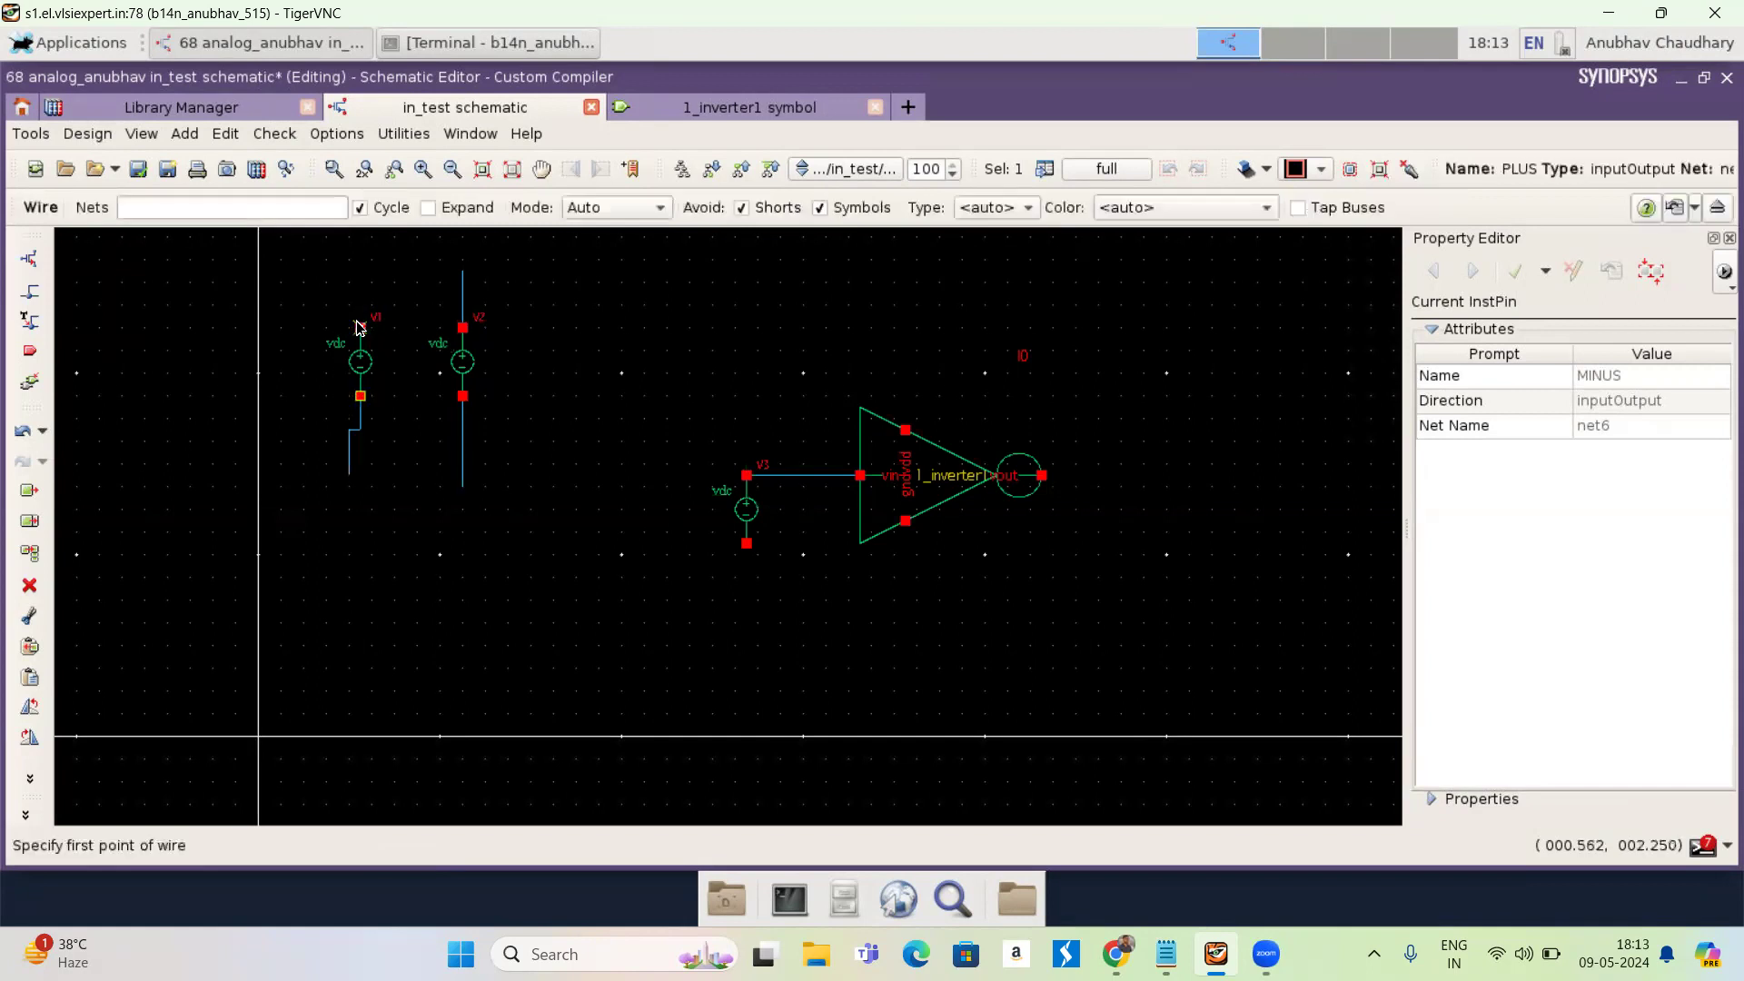
{"action": "left_click", "coordinate": [360, 327]}
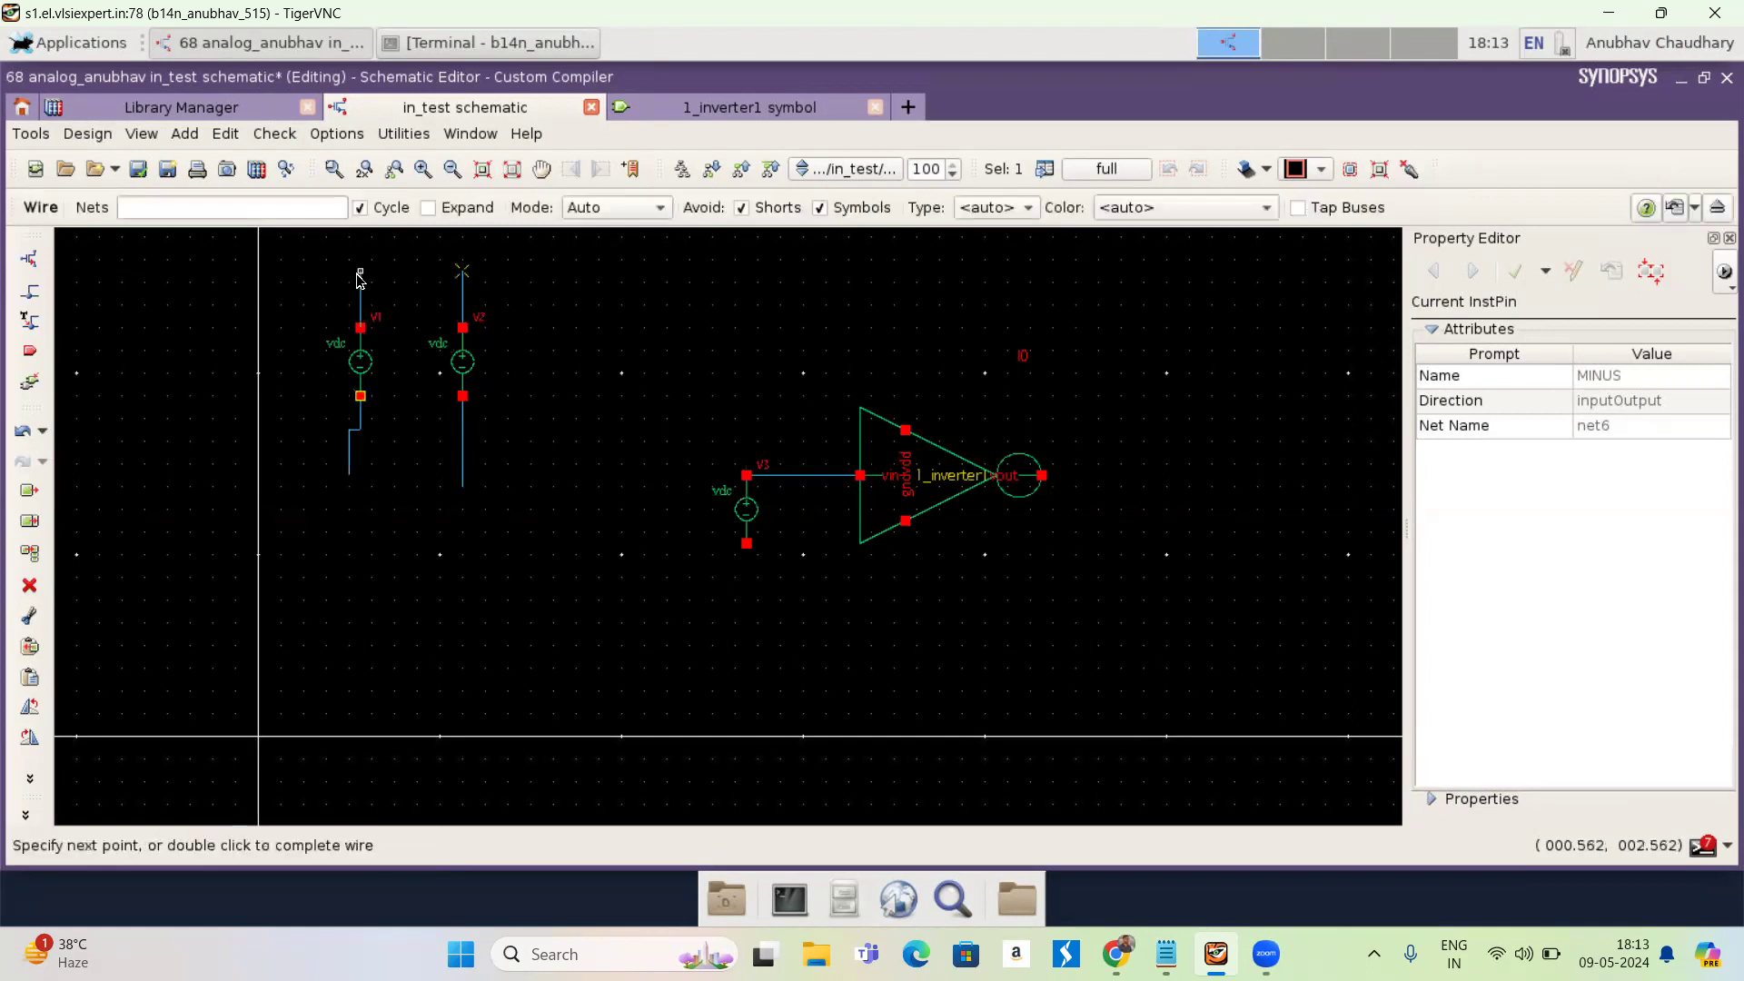
{"action": "double_click", "coordinate": [360, 279]}
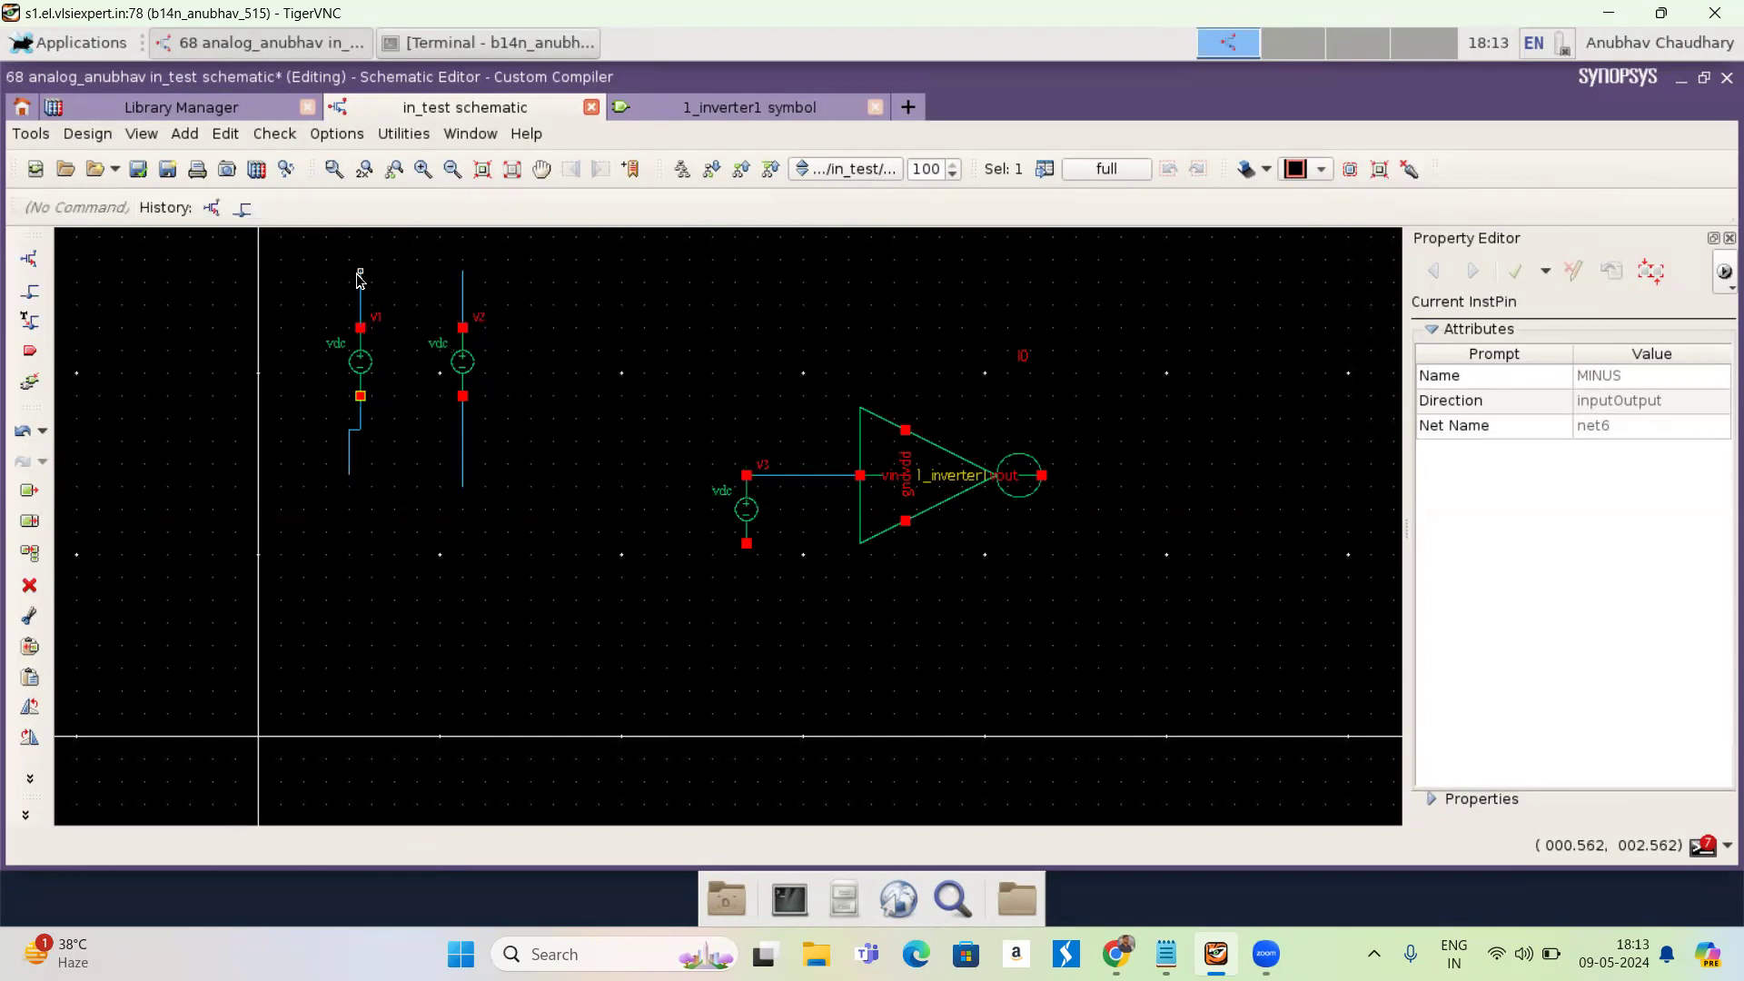
- Switch the instance cell to analogLib gnd and ground the bottom of V1's wire
{"action": "key", "text": "i"}
{"action": "left_click", "coordinate": [386, 207]}
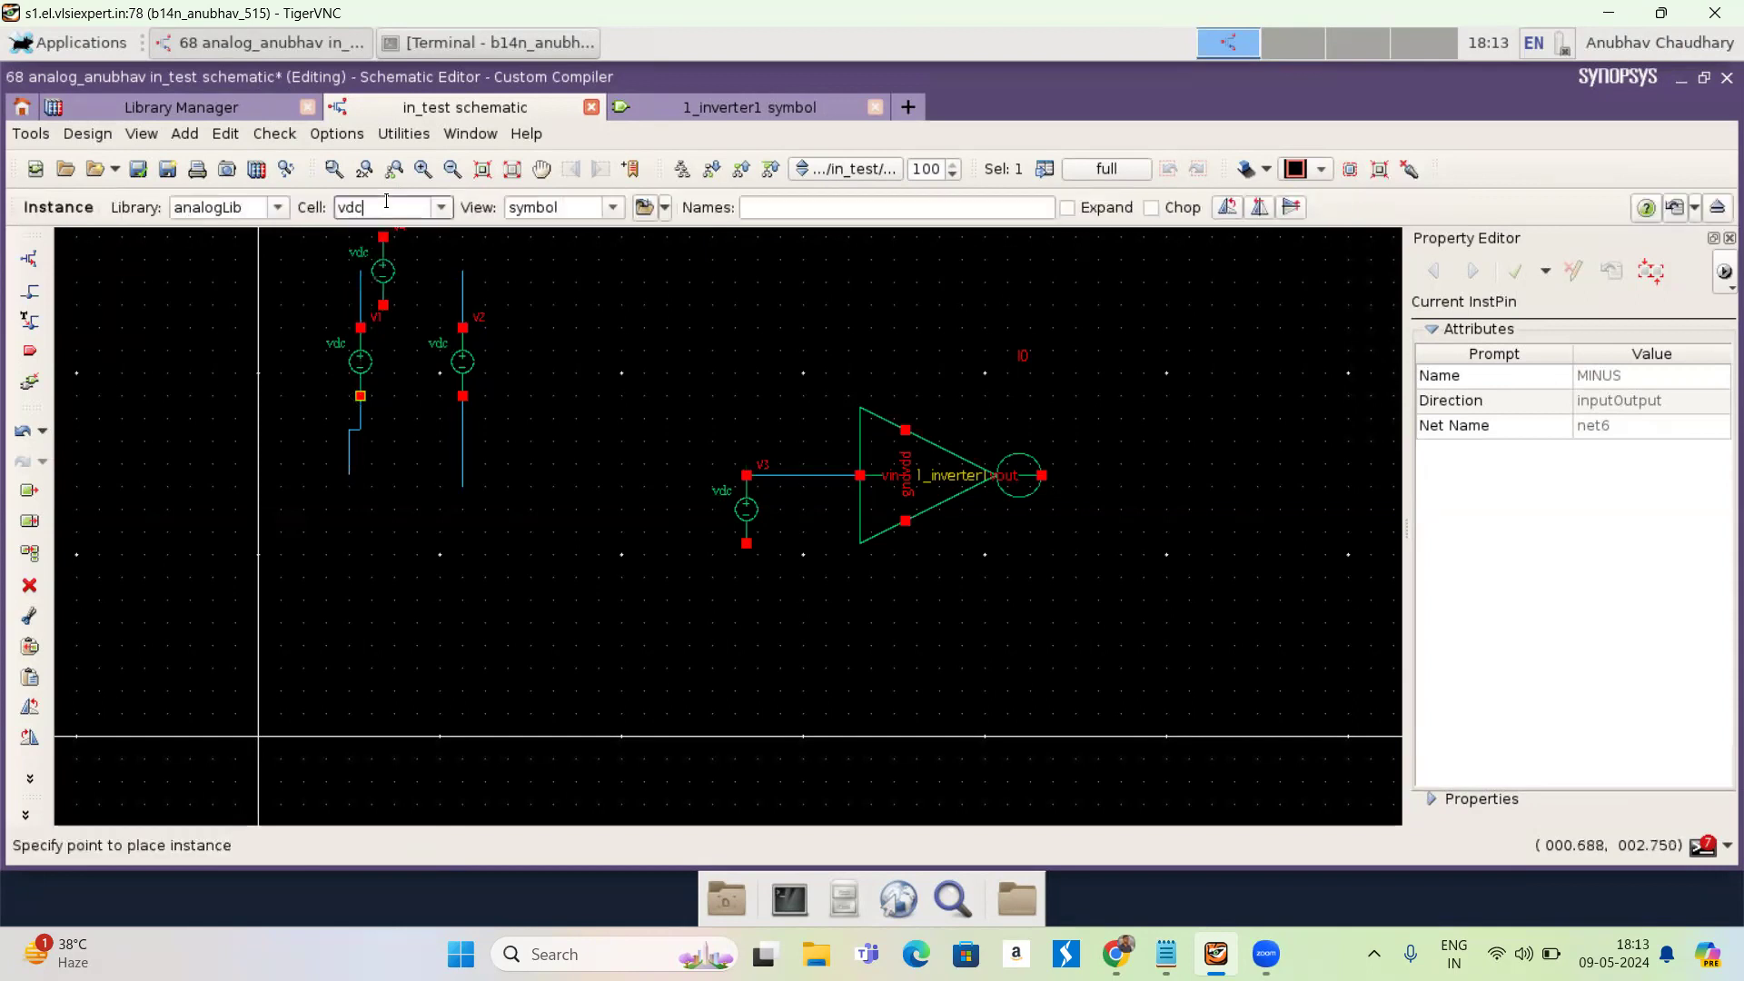
{"action": "key", "text": "BackSpace"}
{"action": "key", "text": "BackSpace"}
{"action": "key", "text": "BackSpace"}
{"action": "type", "text": "gnd"}
{"action": "key", "text": "Down"}
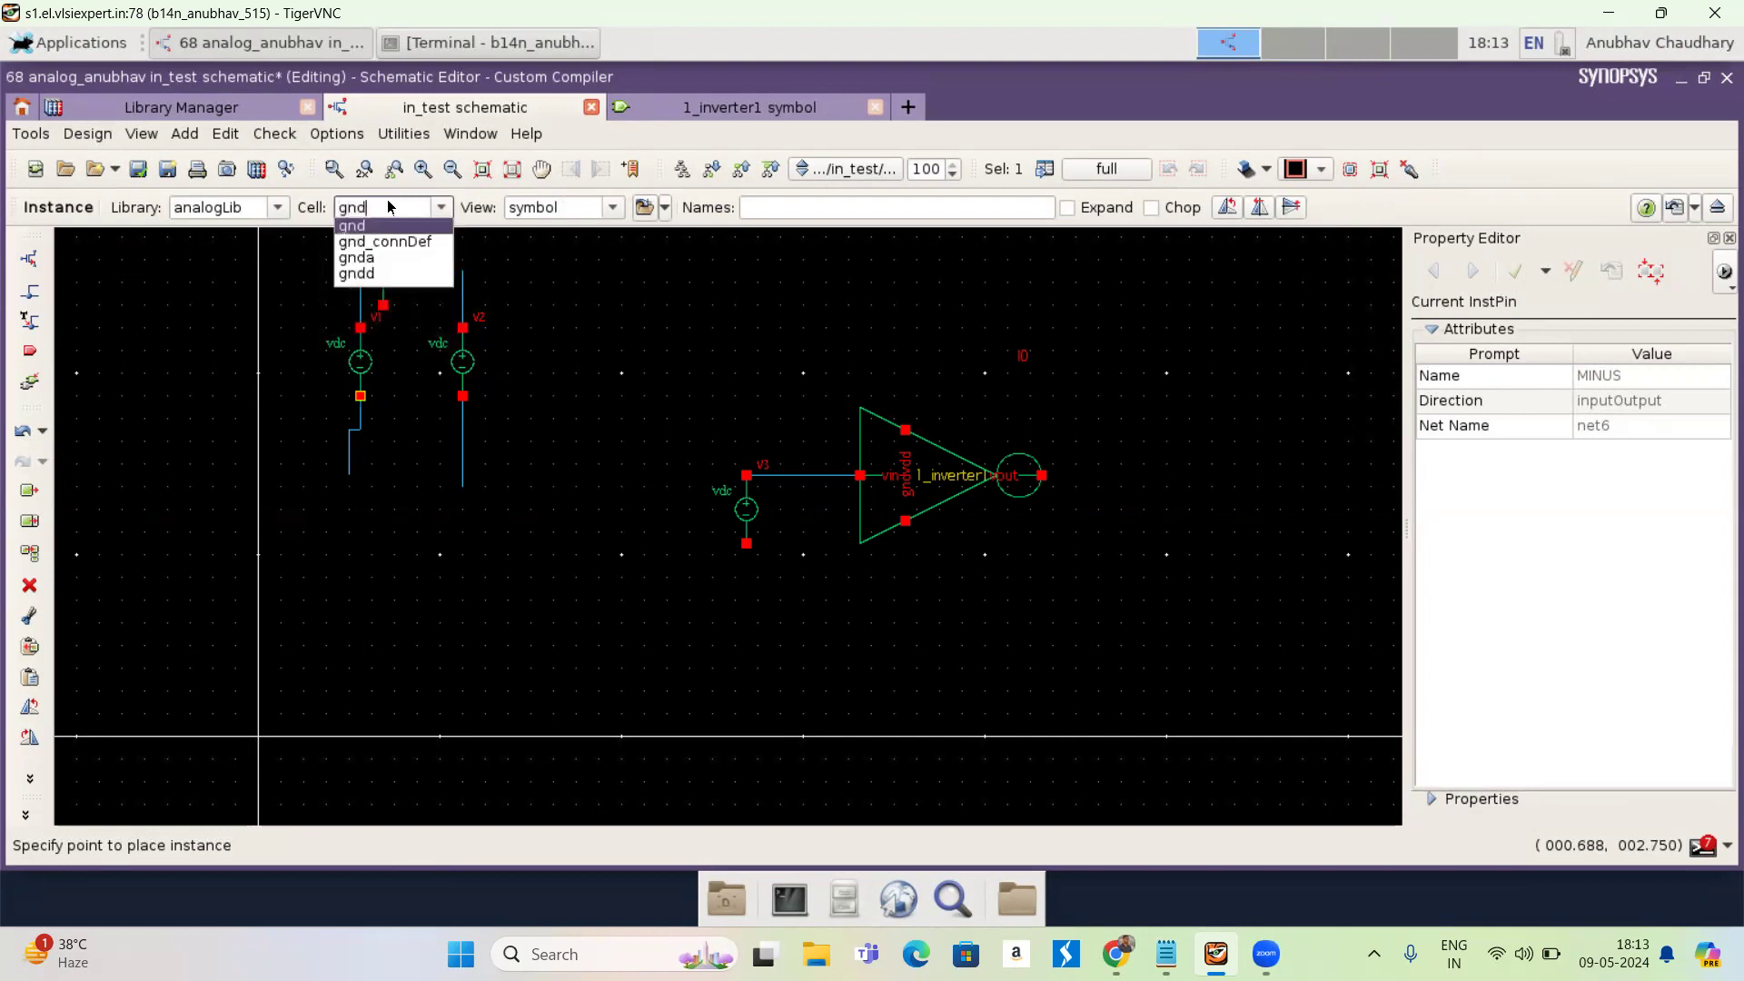
{"action": "key", "text": "Return"}
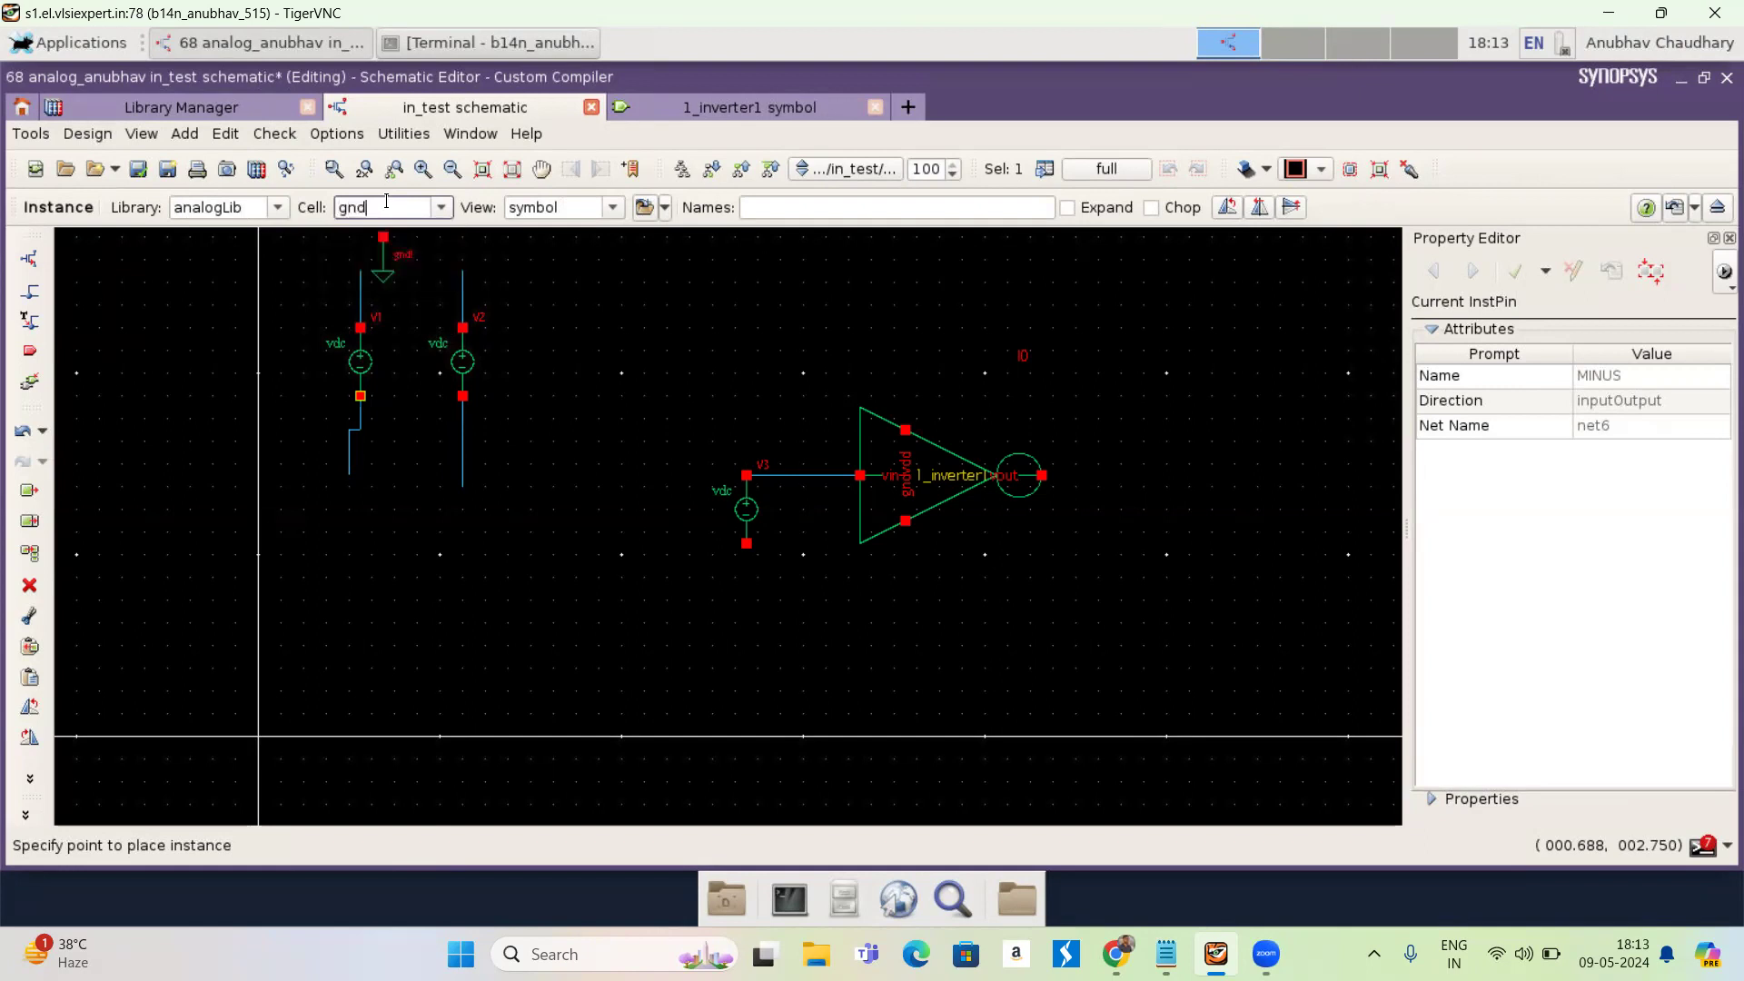
{"action": "left_click", "coordinate": [357, 467]}
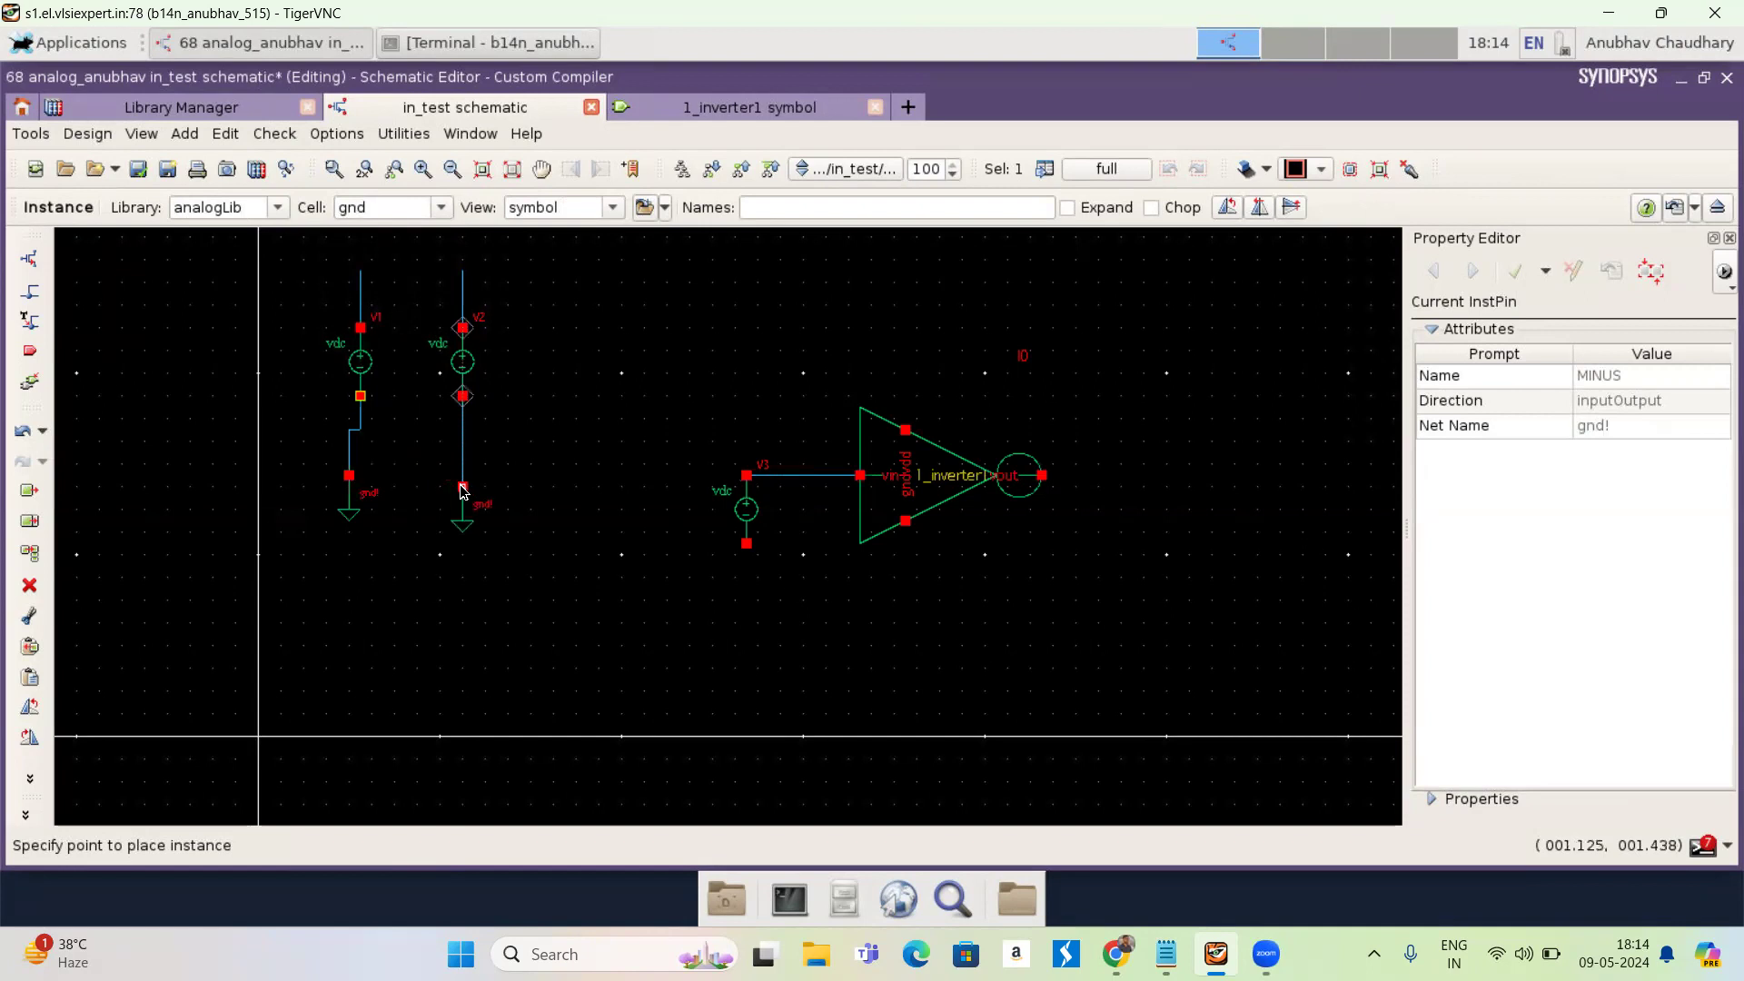
- Ground V2's lower wire and draw a wire down from V3's bottom terminal
{"action": "left_click", "coordinate": [463, 487]}
{"action": "key", "text": "Escape"}
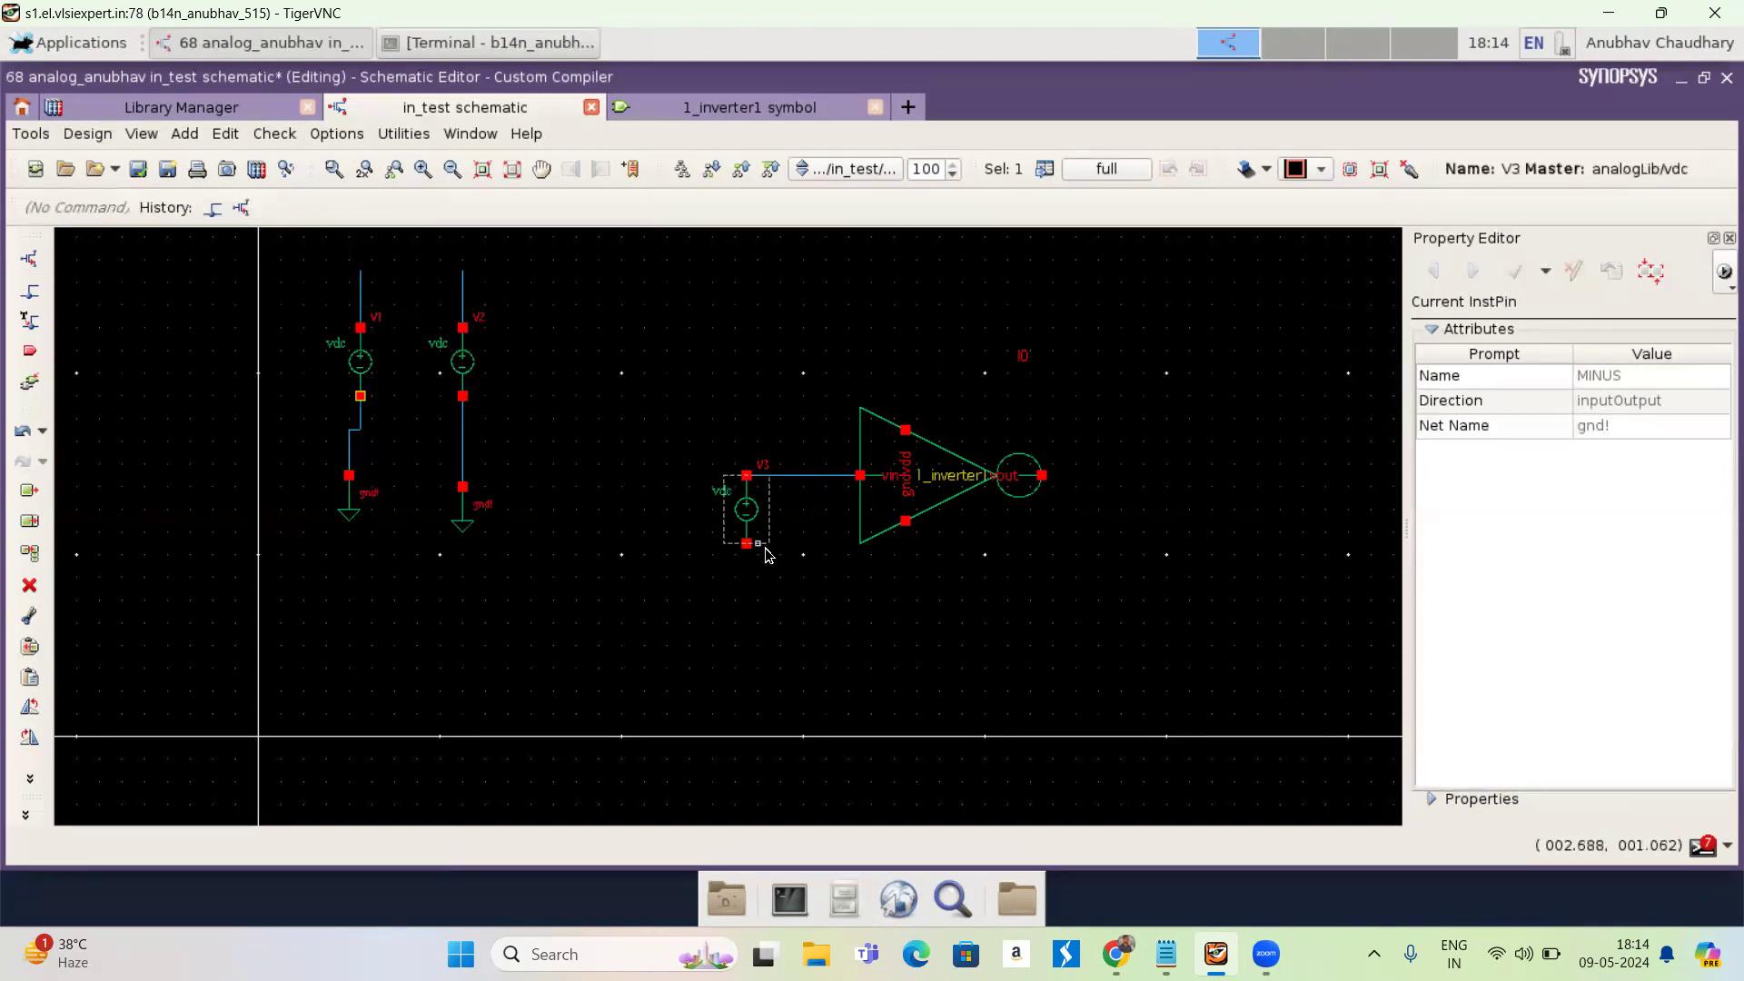
{"action": "key", "text": "w"}
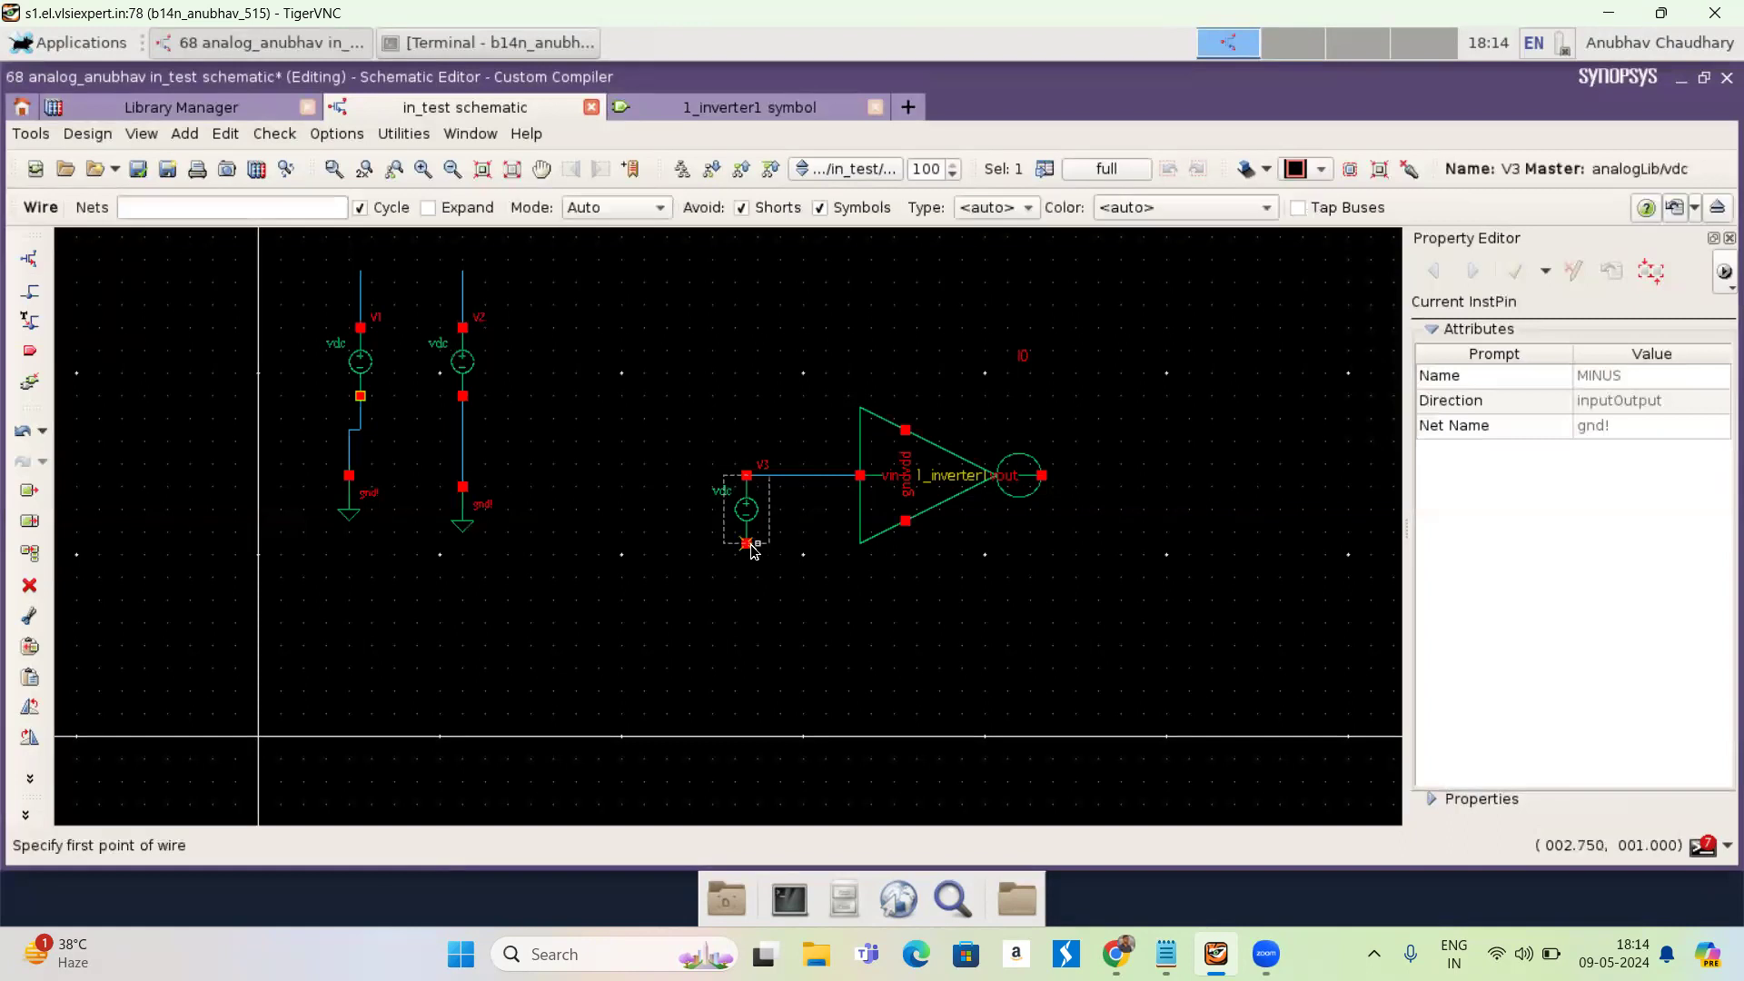
{"action": "left_click", "coordinate": [747, 545]}
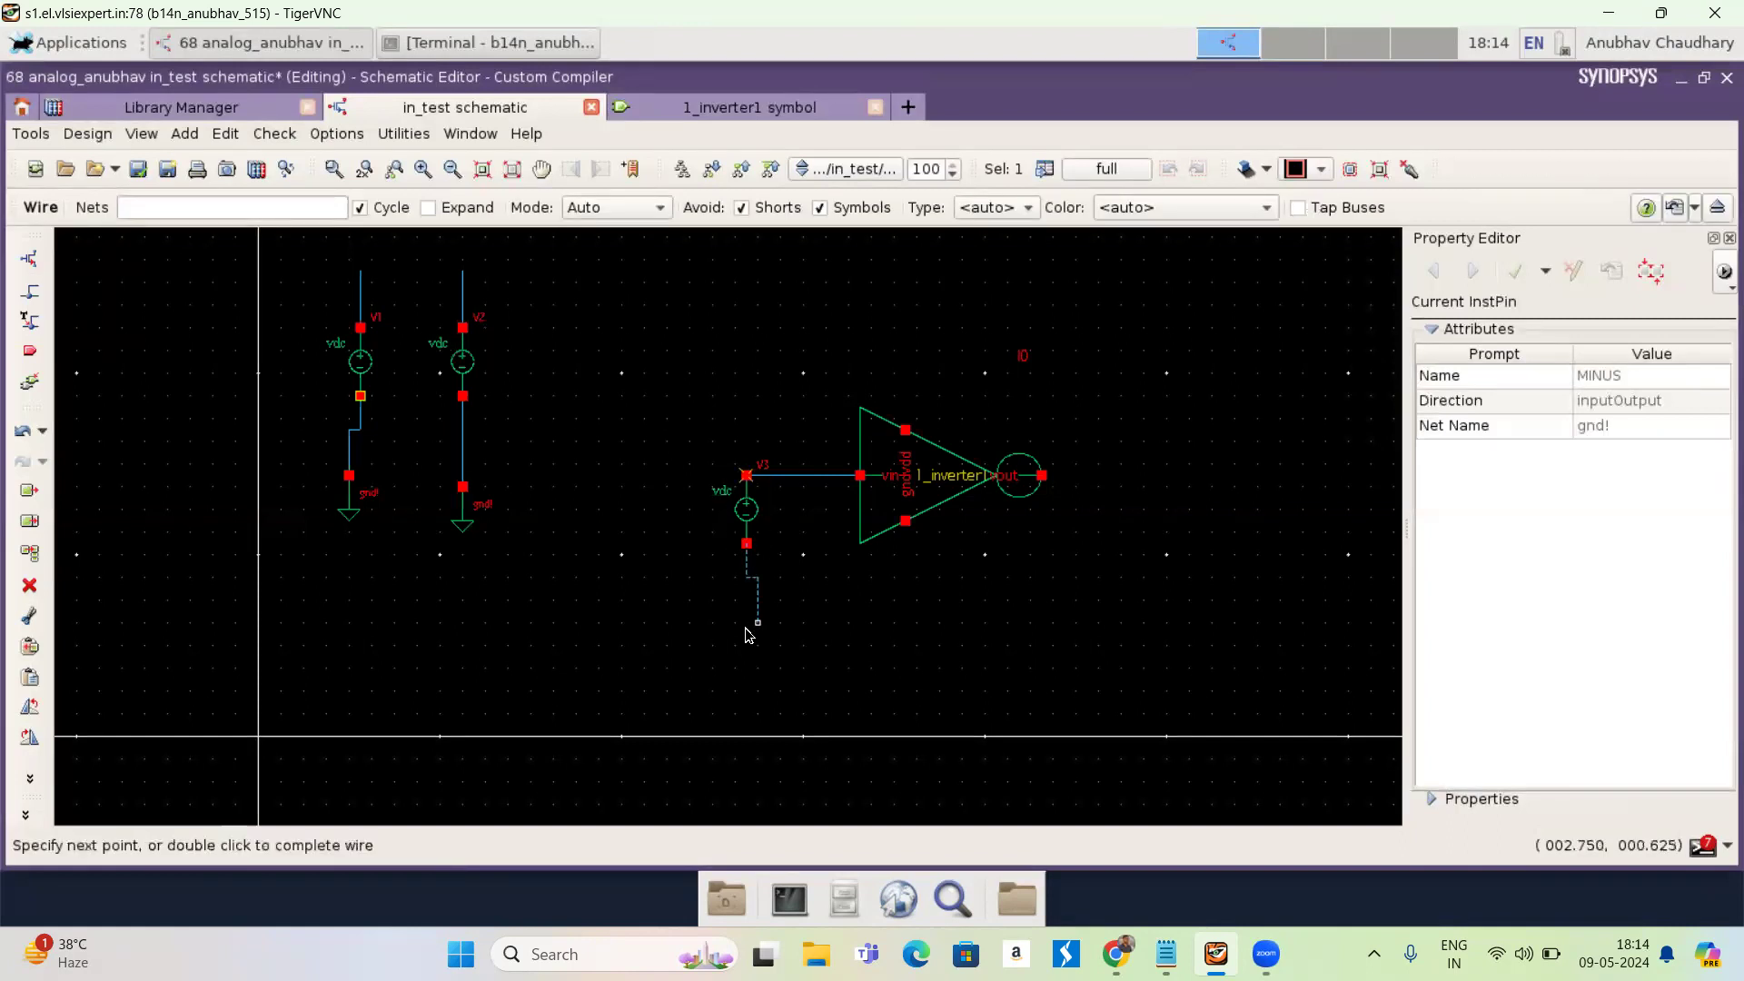
{"action": "double_click", "coordinate": [747, 633]}
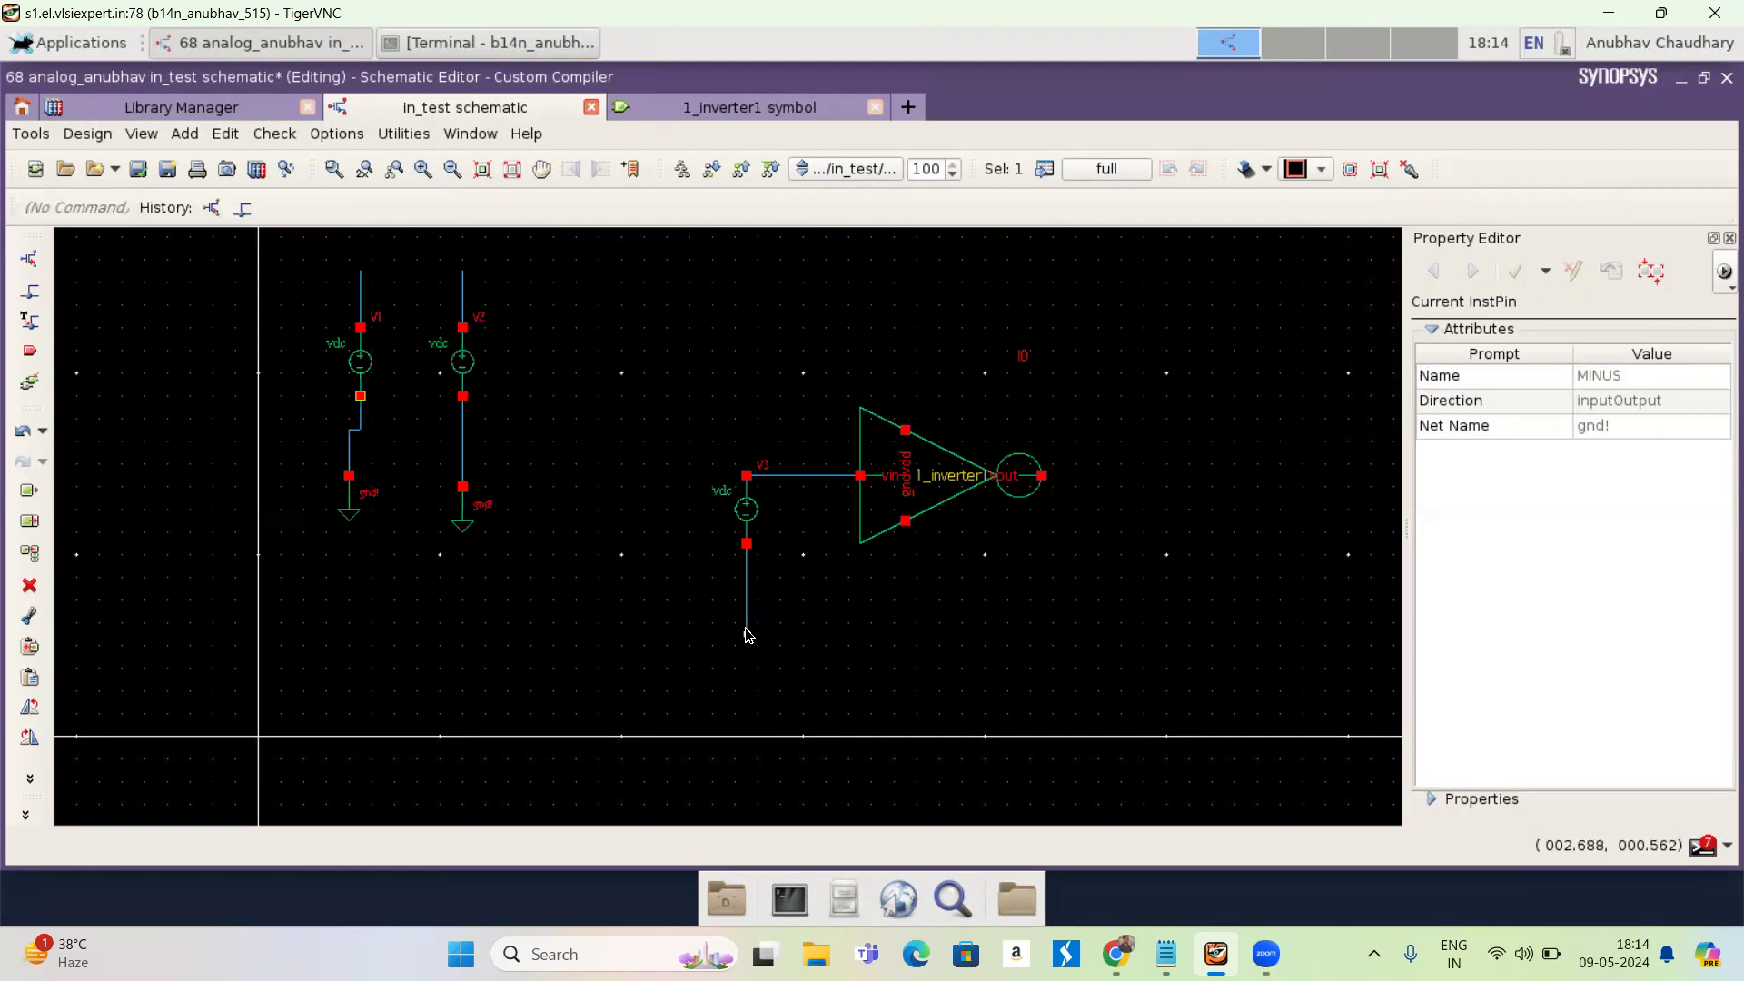
- Draw a wire down from the inverter's gnd pin and one rightward from vout
{"action": "key", "text": "w"}
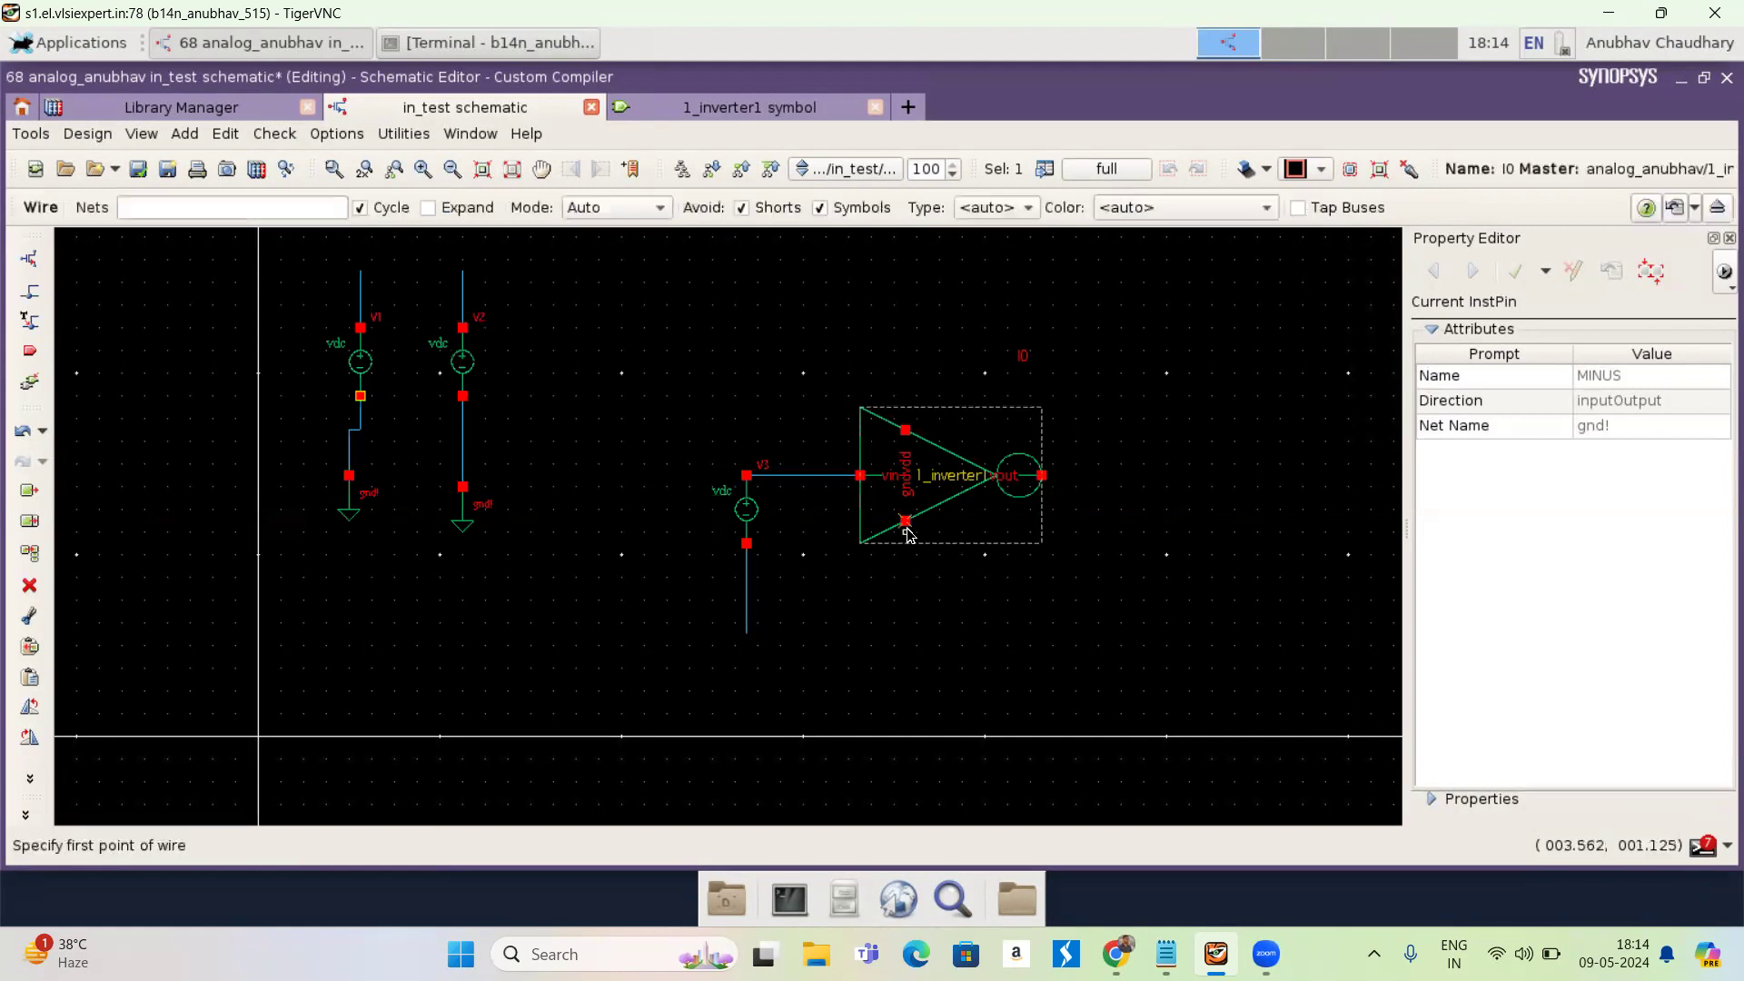
{"action": "left_click", "coordinate": [905, 520]}
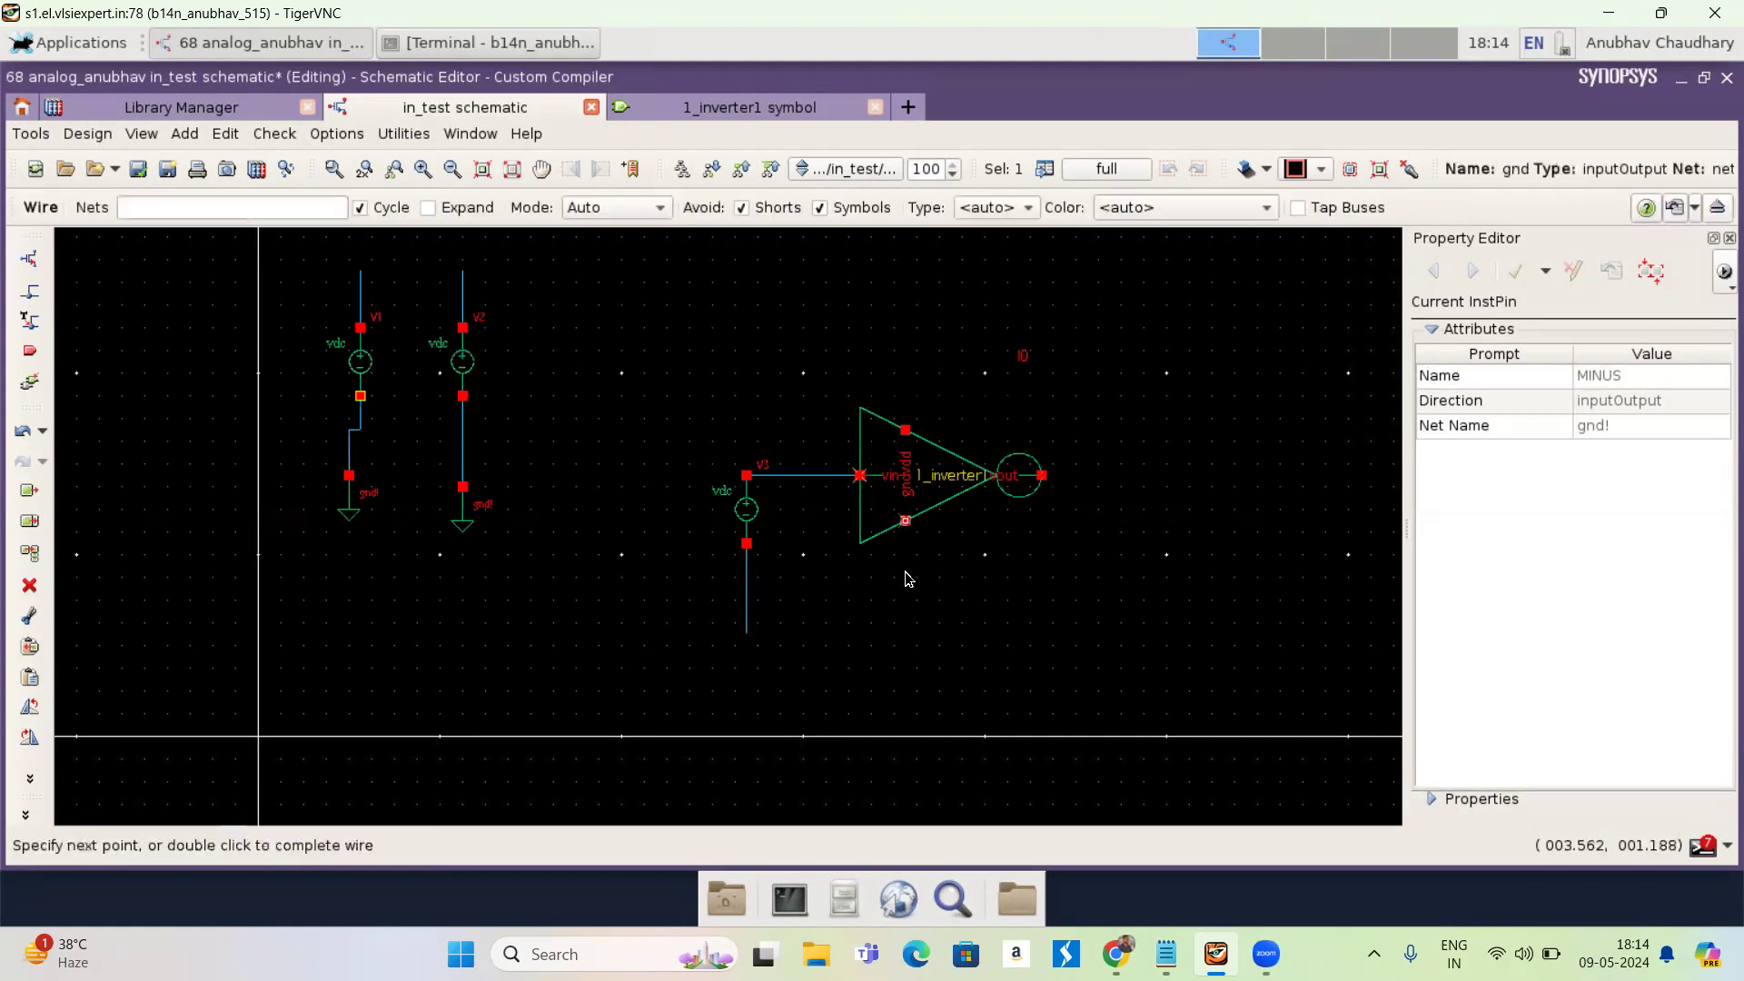
{"action": "double_click", "coordinate": [906, 625]}
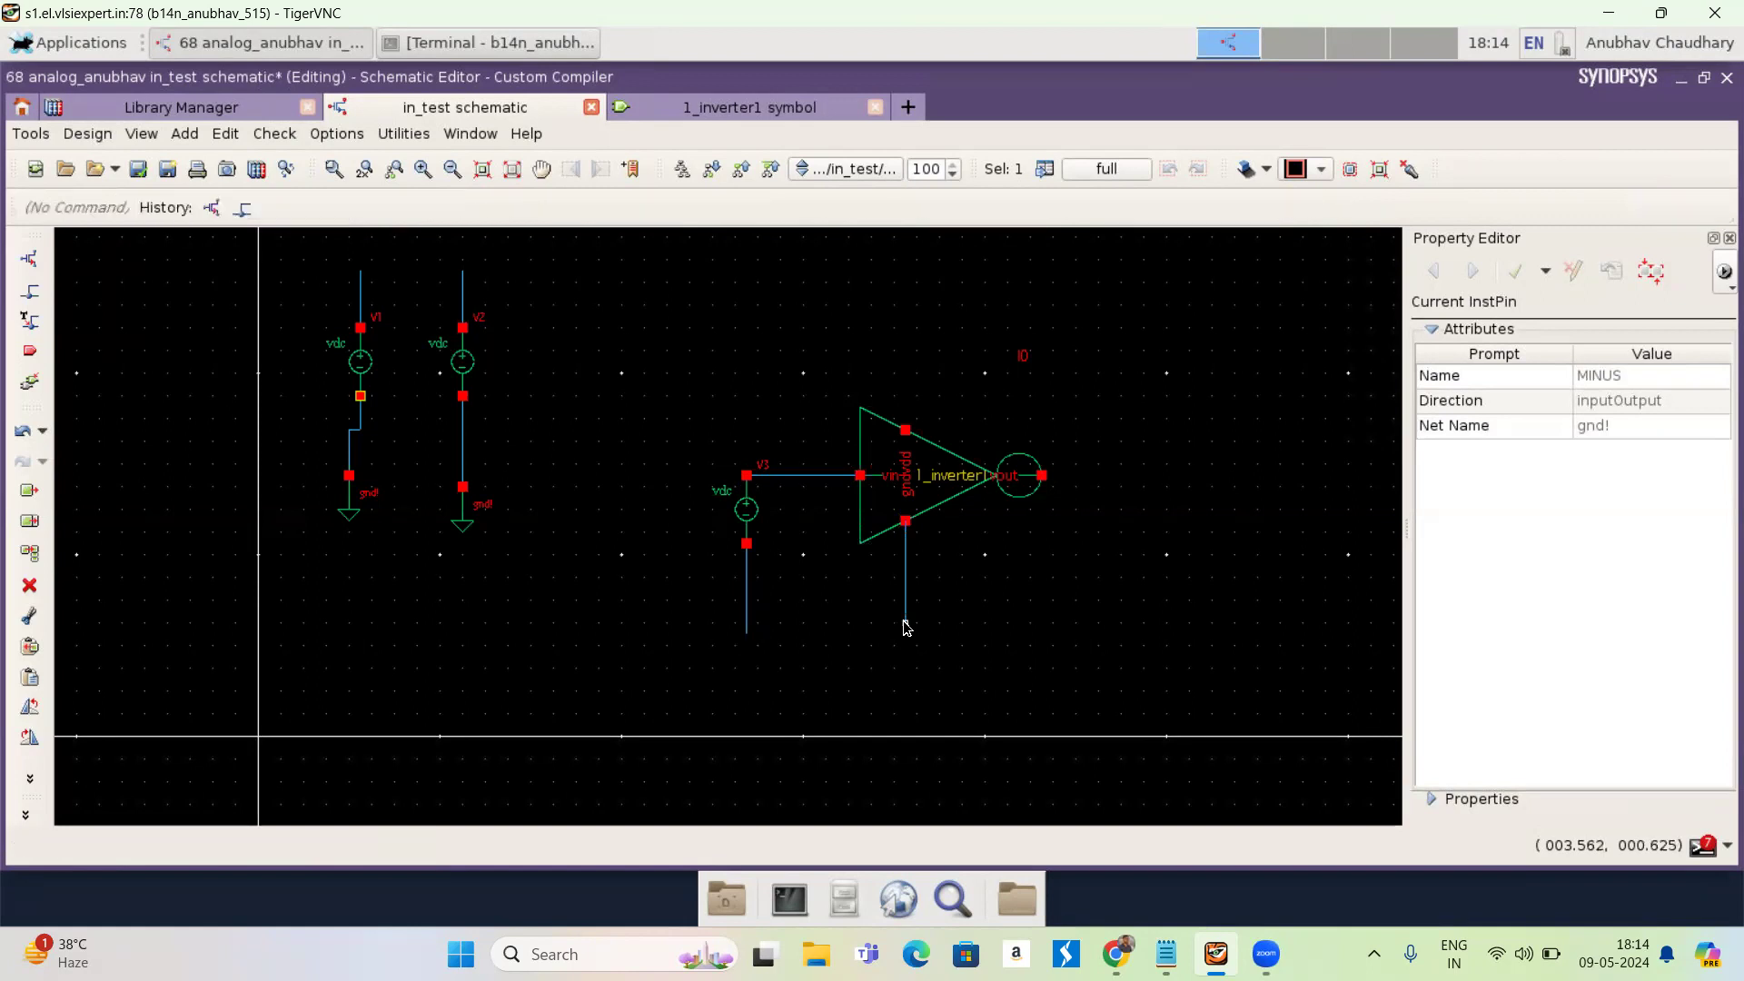
{"action": "left_click", "coordinate": [990, 499]}
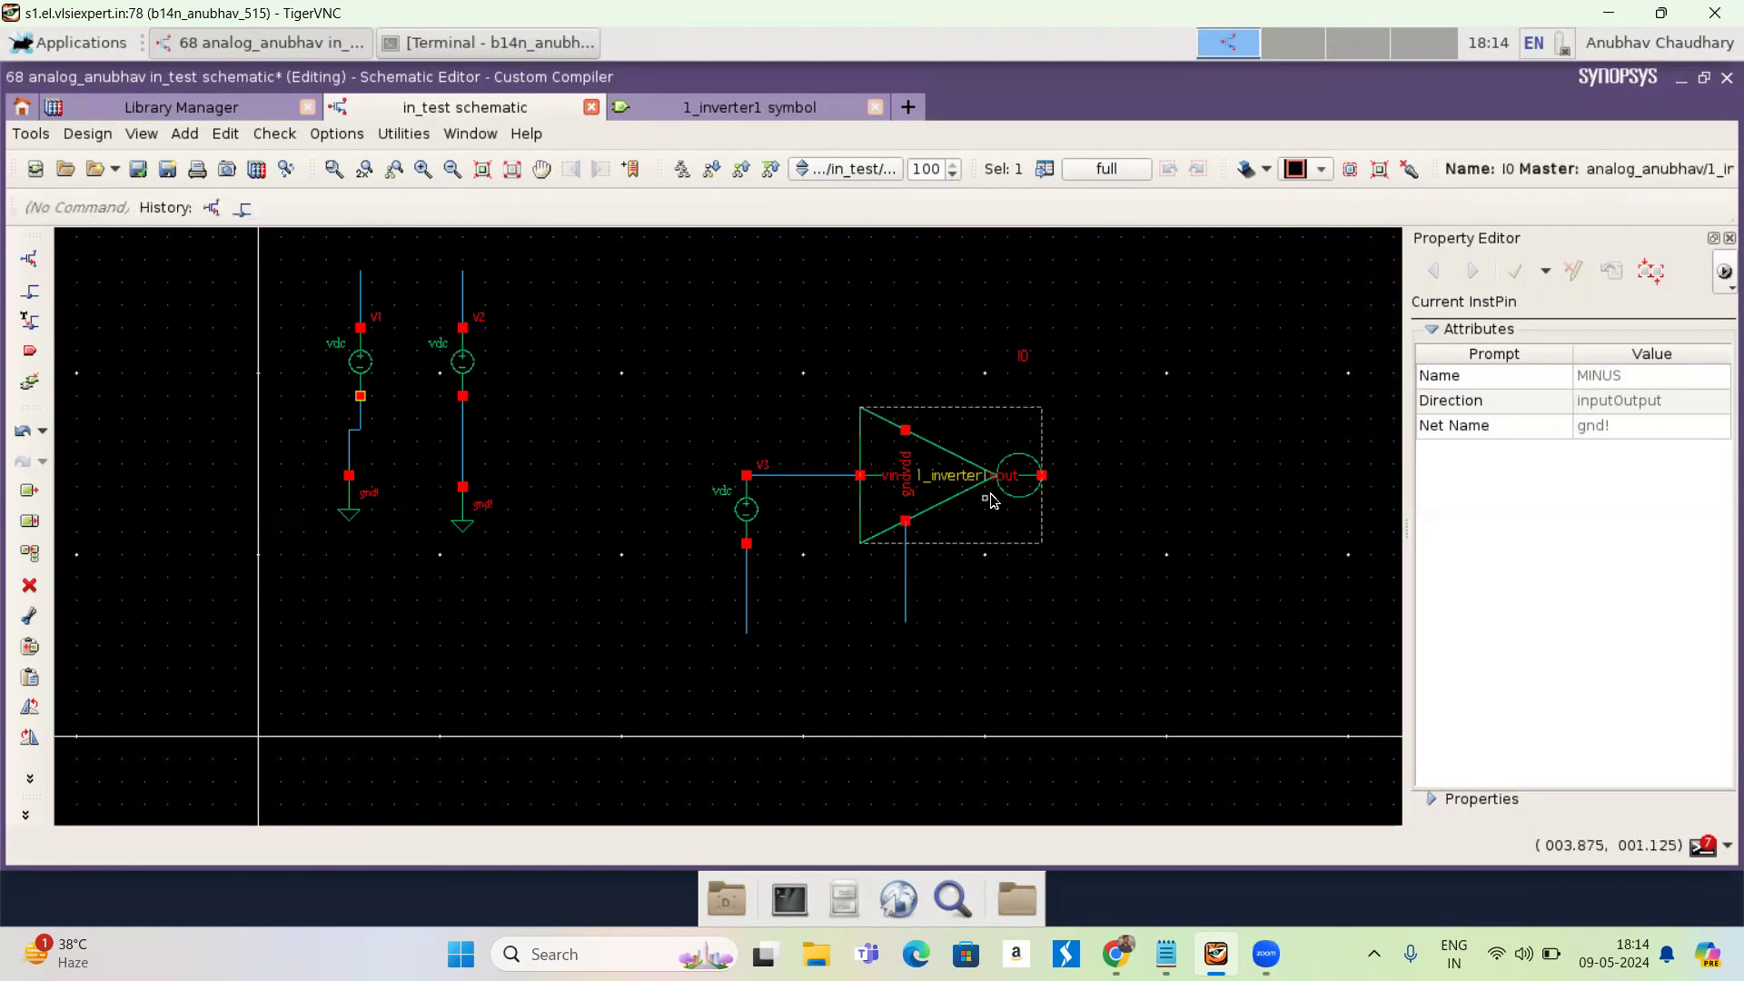
{"action": "left_click", "coordinate": [1045, 485]}
{"action": "key", "text": "w"}
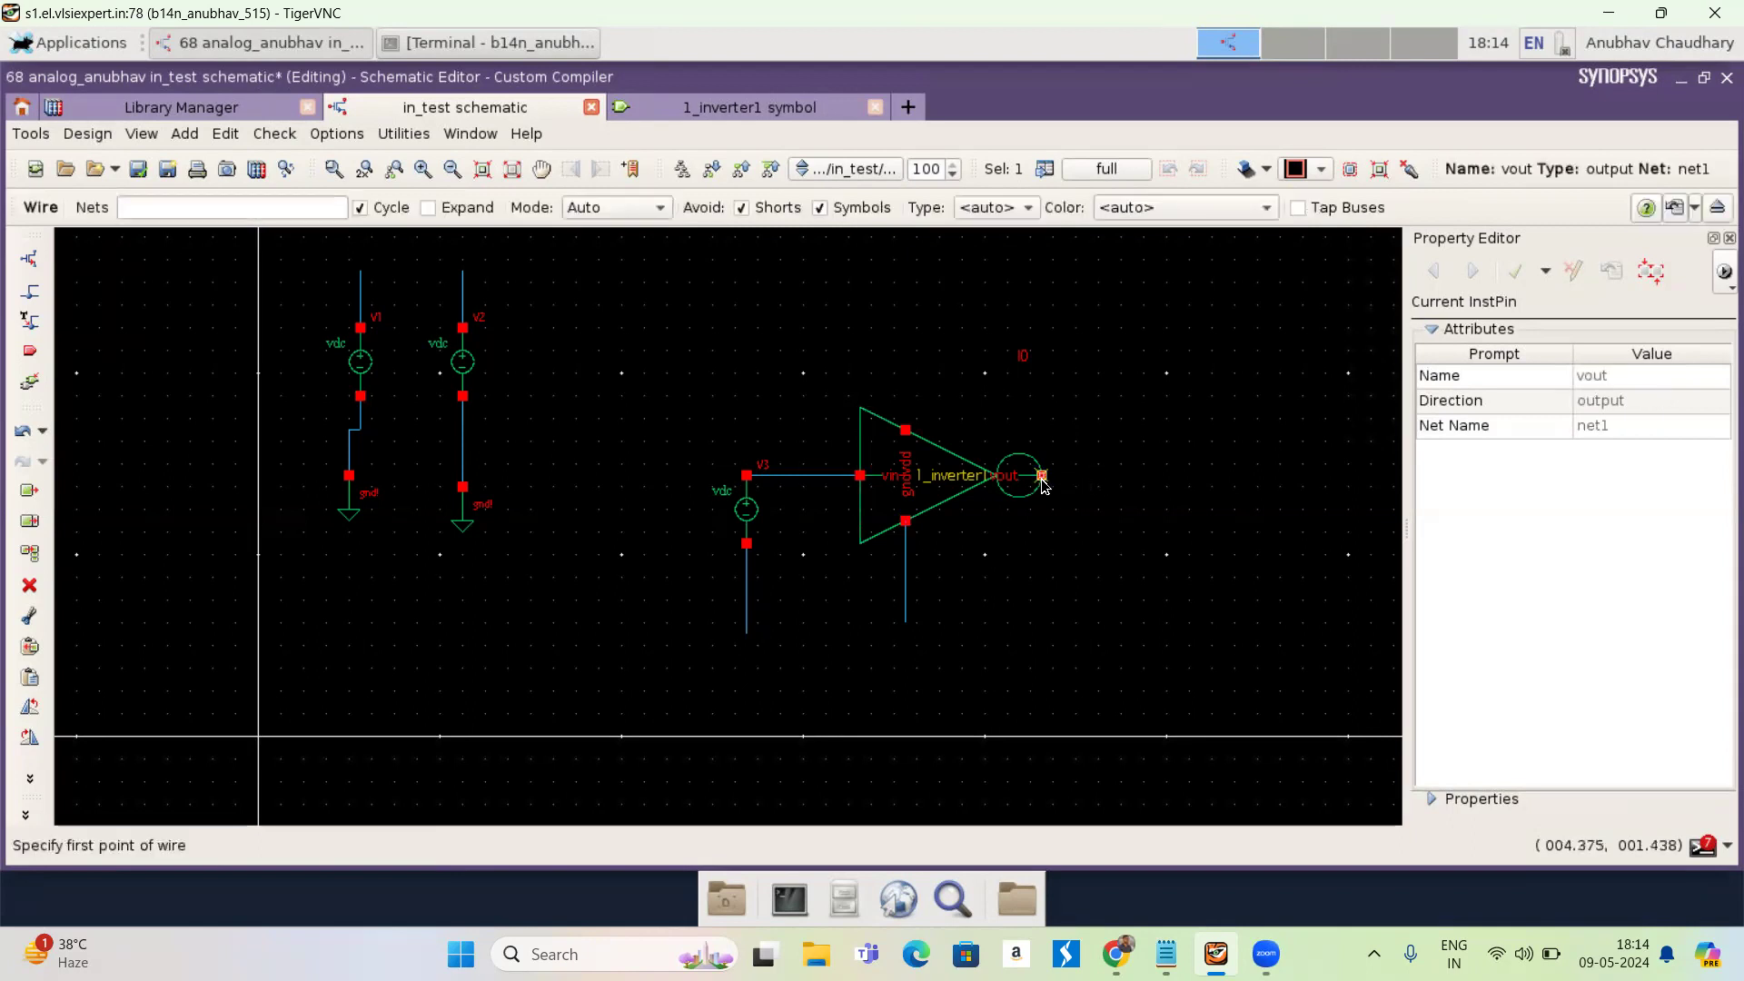
{"action": "left_click", "coordinate": [1046, 478]}
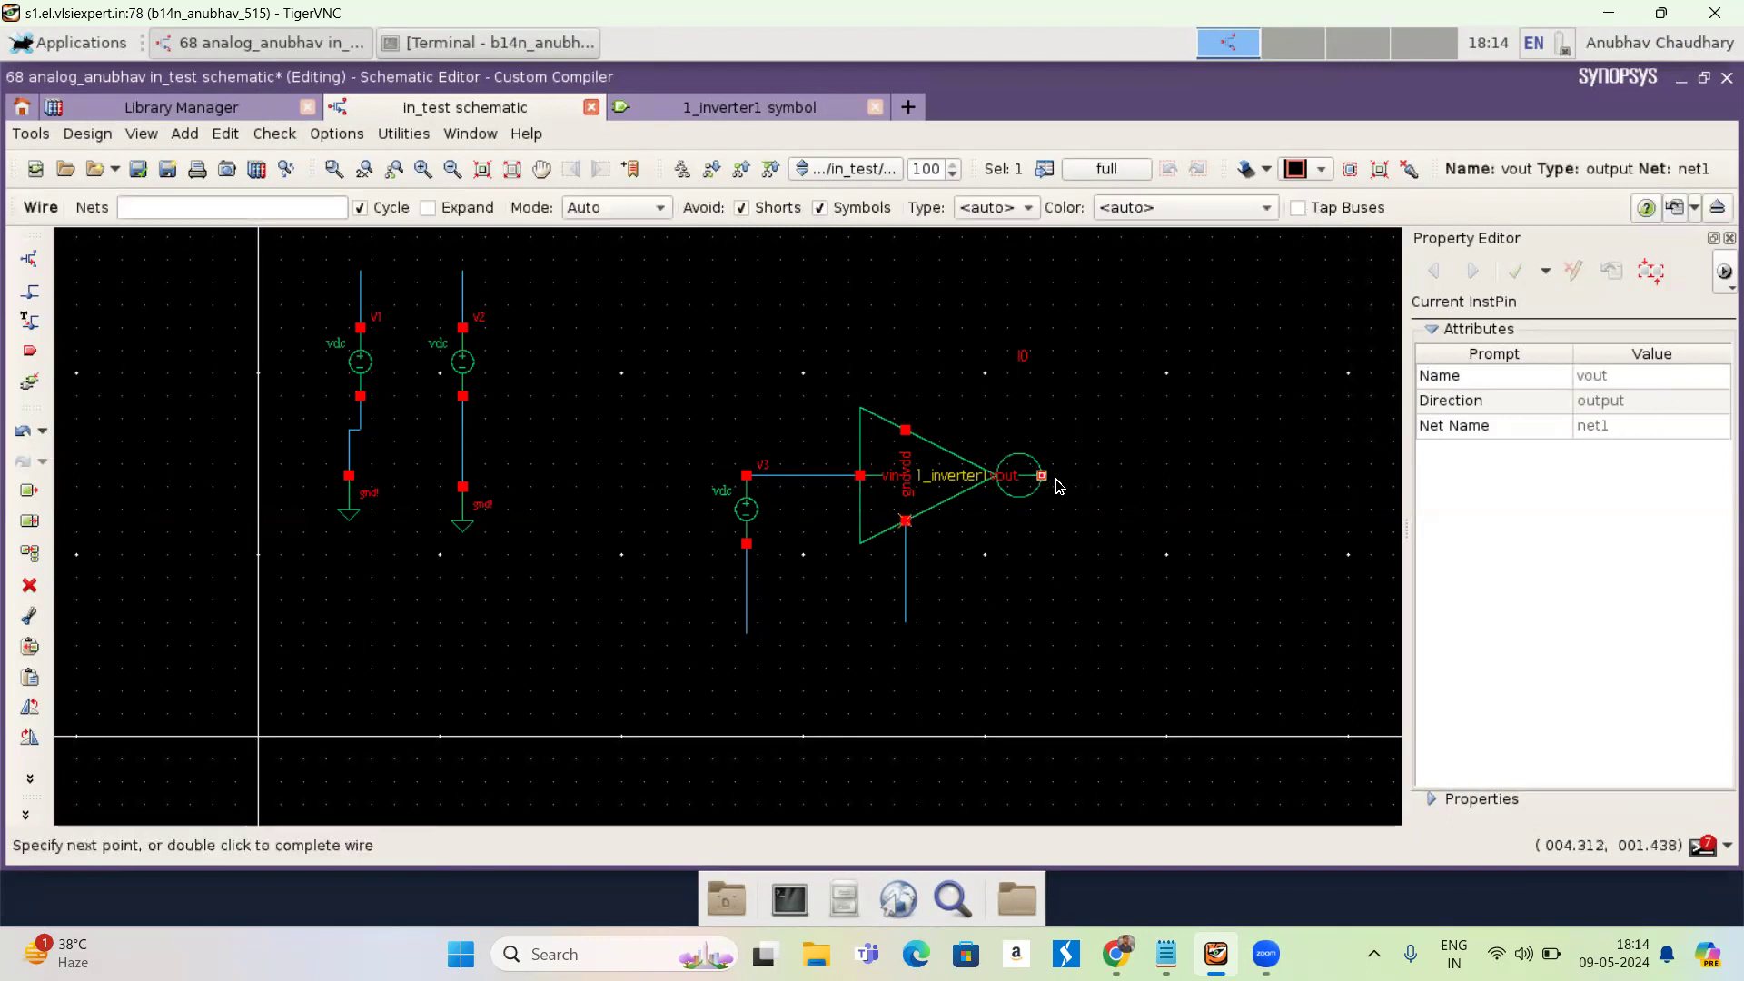
{"action": "double_click", "coordinate": [1154, 479]}
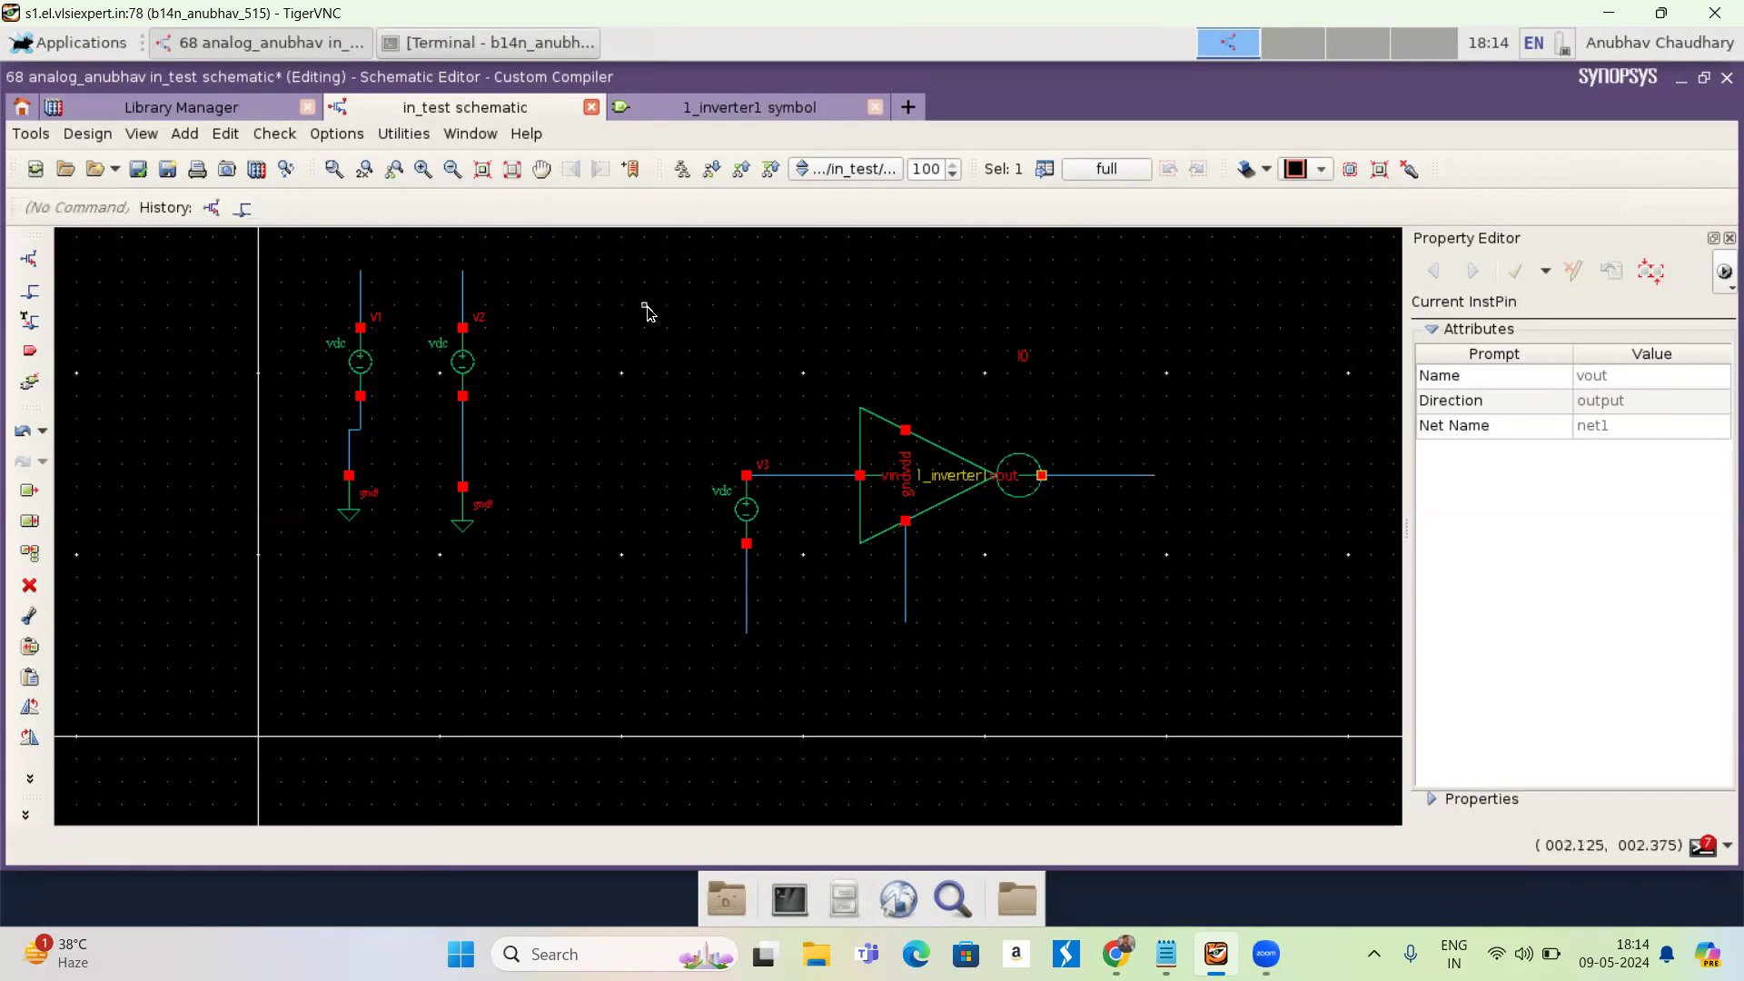
- Attach an analogLib cap, 1 pF capacitor C6, at the right end of the vout wire
{"action": "key", "text": "i"}
{"action": "left_click", "coordinate": [388, 208]}
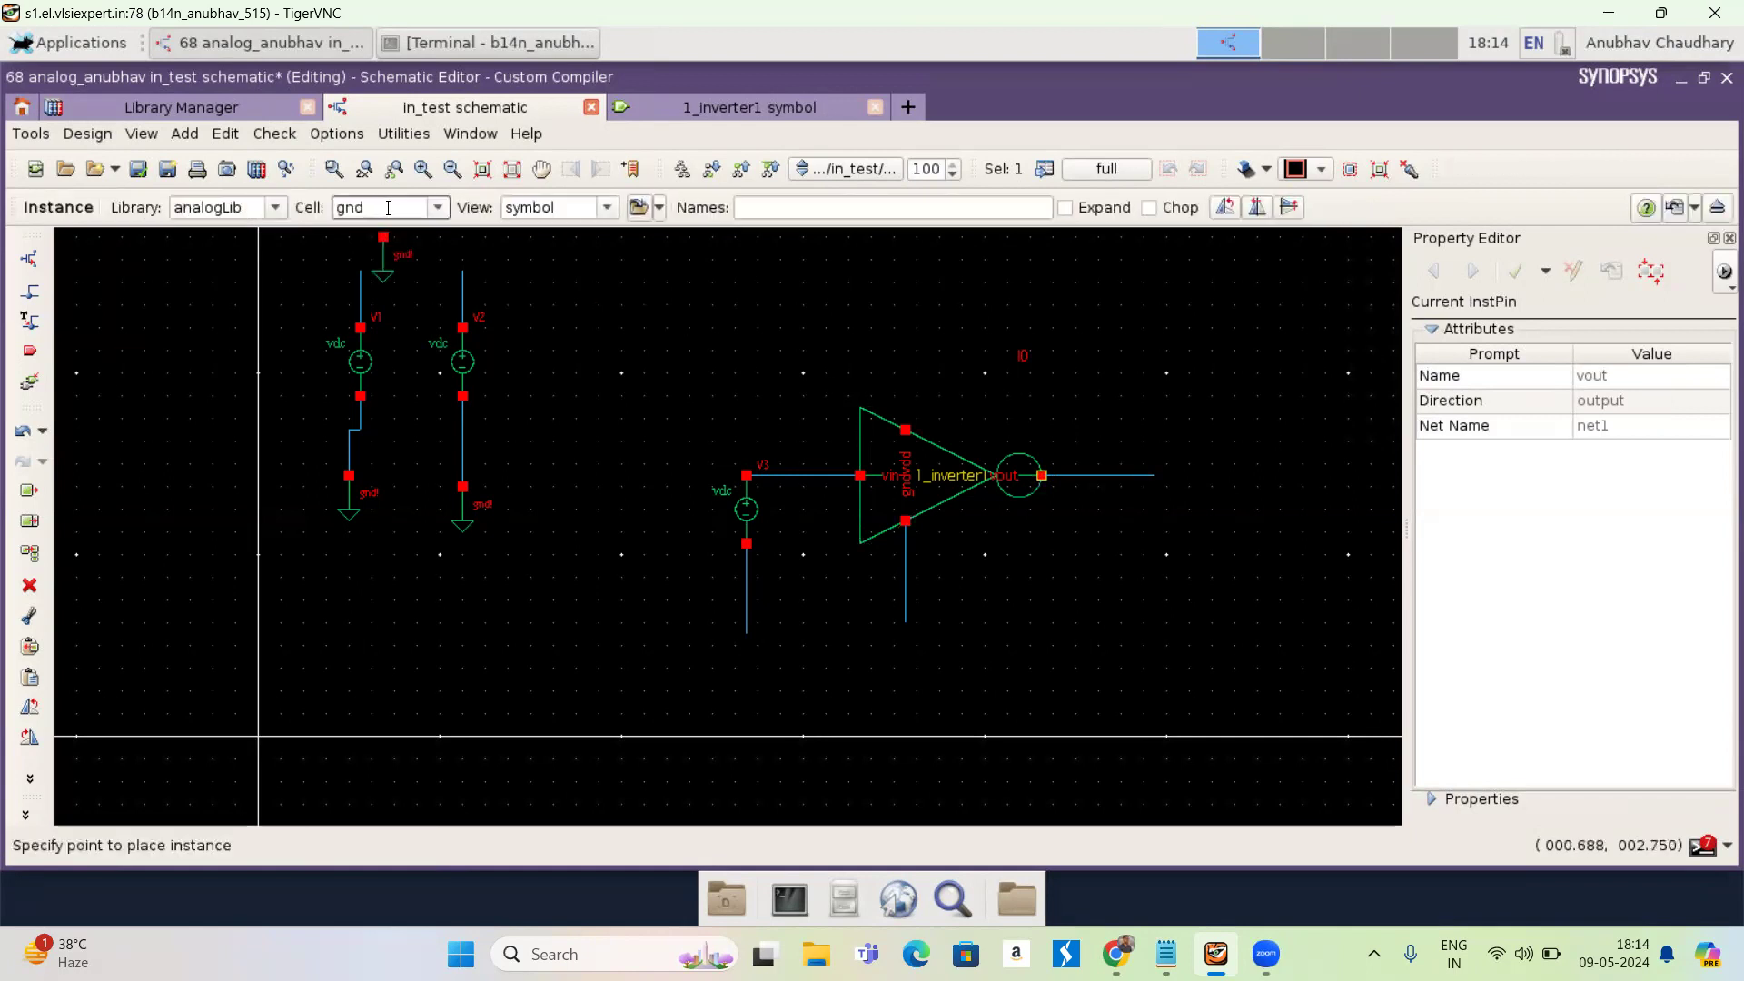
{"action": "key", "text": "BackSpace"}
{"action": "key", "text": "BackSpace"}
{"action": "key", "text": "BackSpace"}
{"action": "type", "text": "cap"}
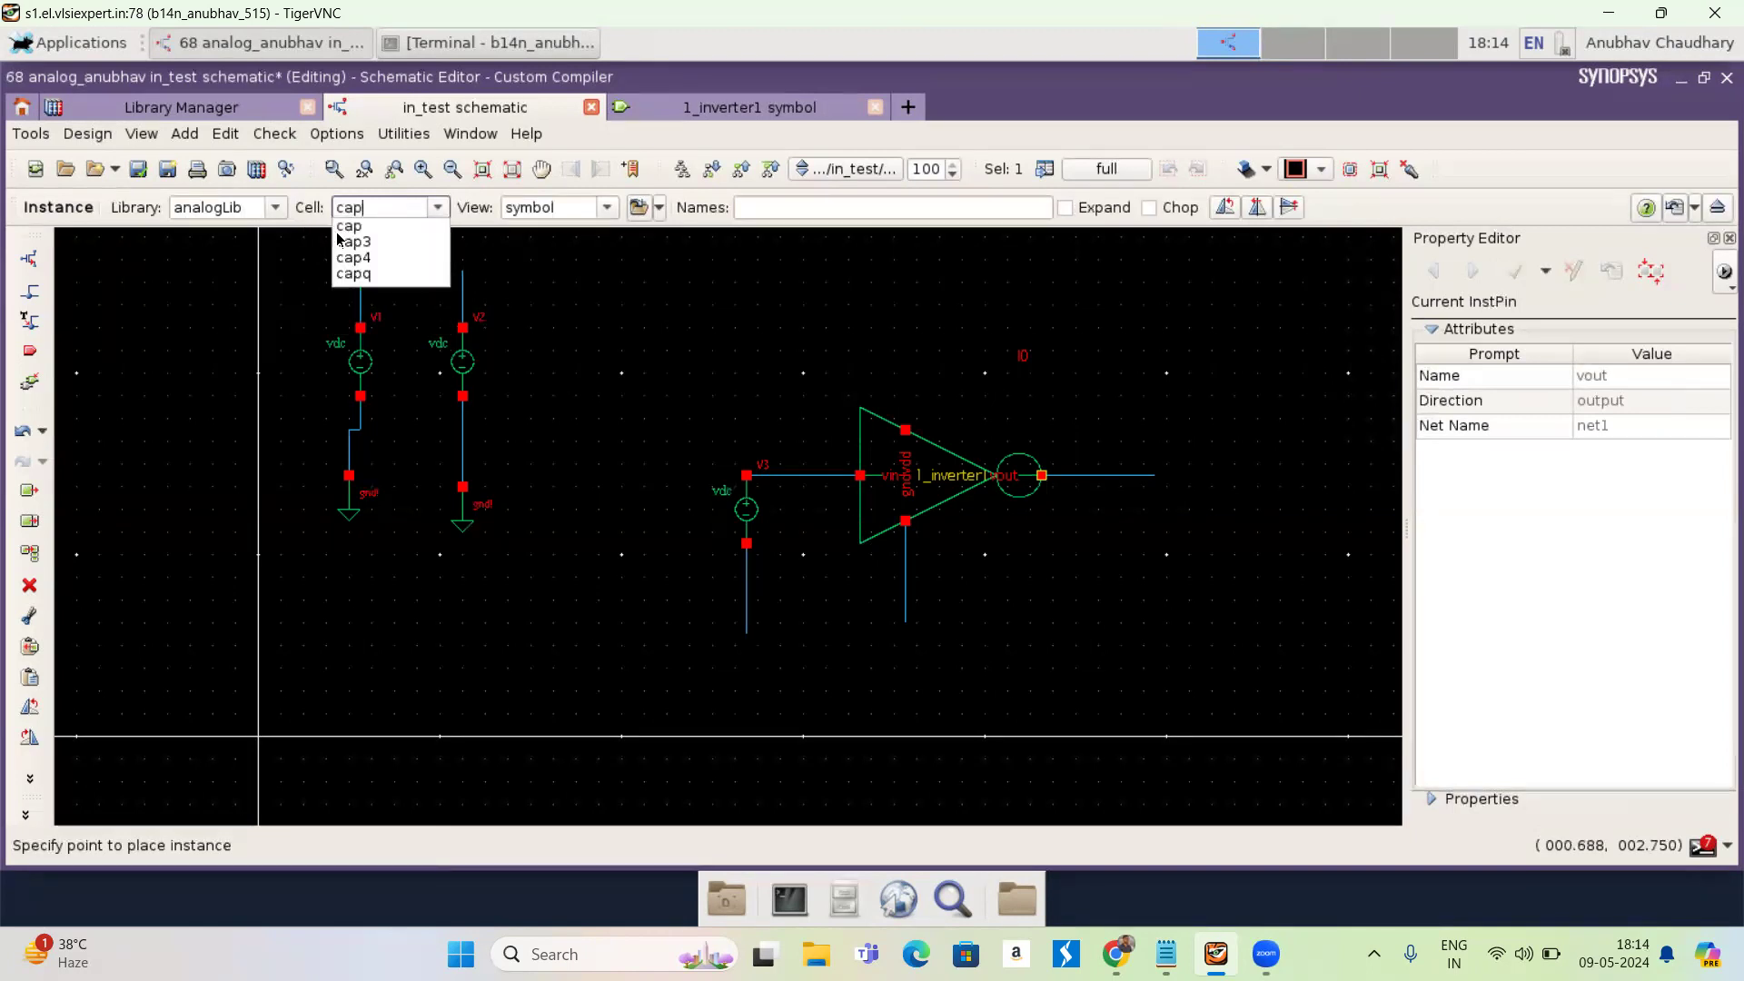
{"action": "left_click", "coordinate": [348, 227]}
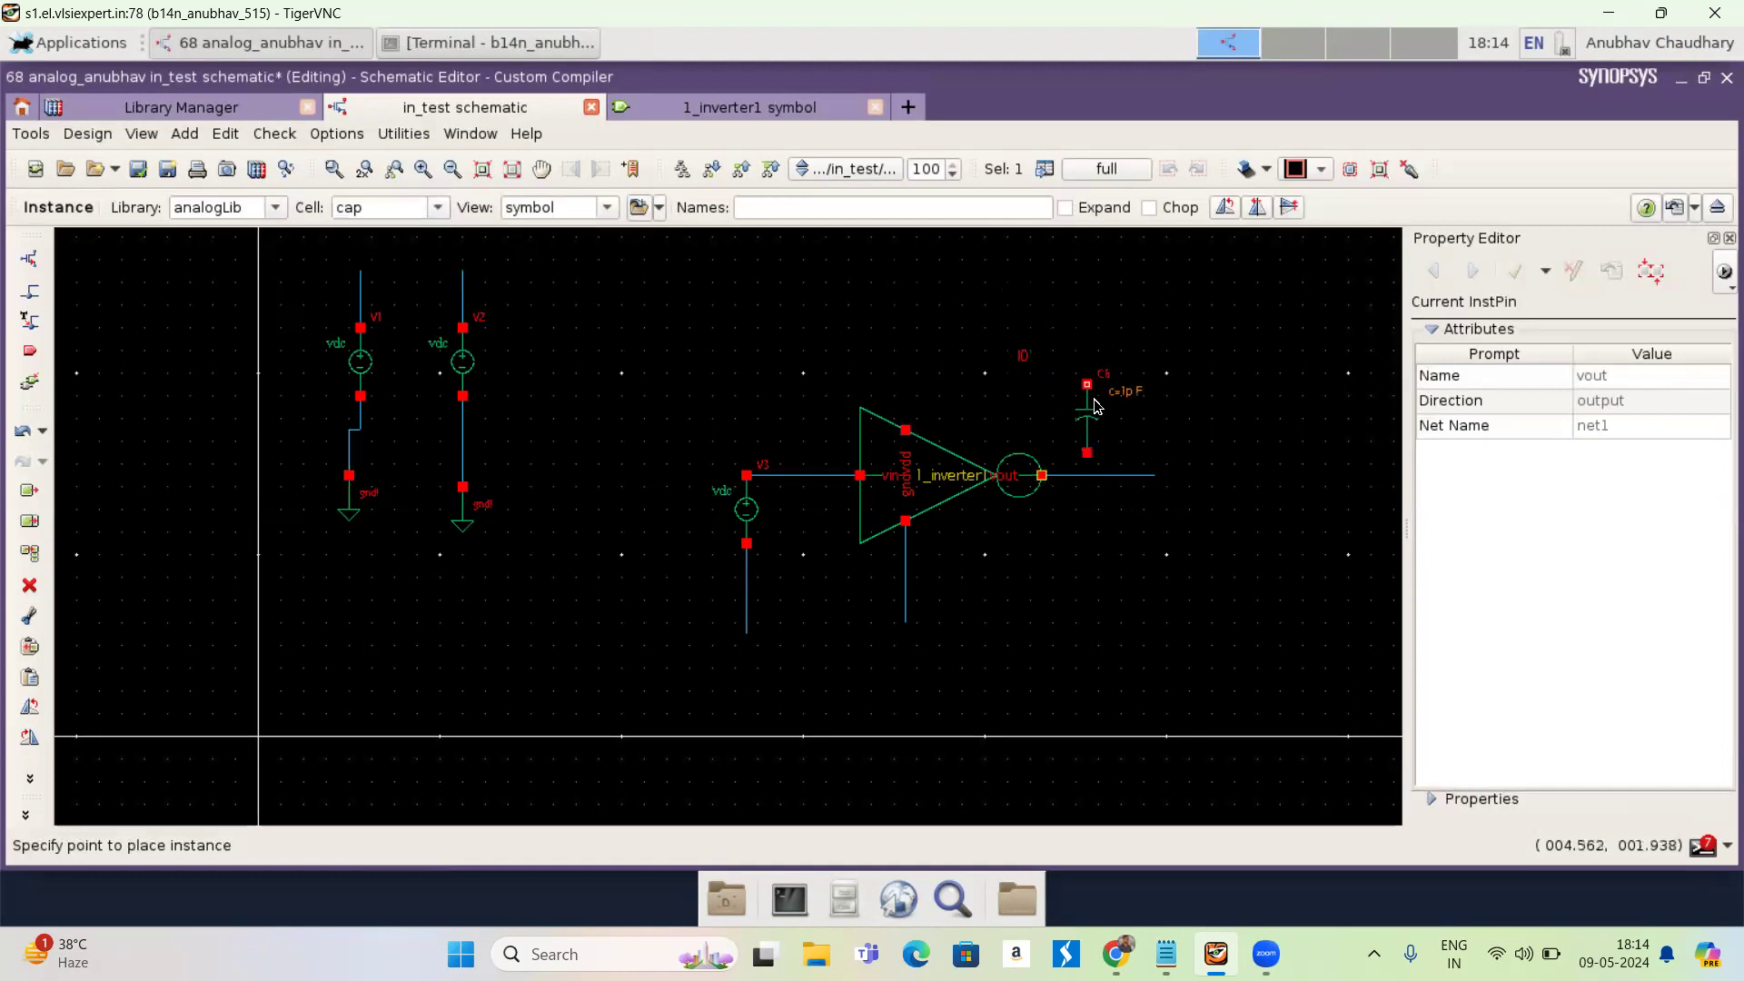
{"action": "left_click", "coordinate": [1160, 478]}
{"action": "key", "text": "Escape"}
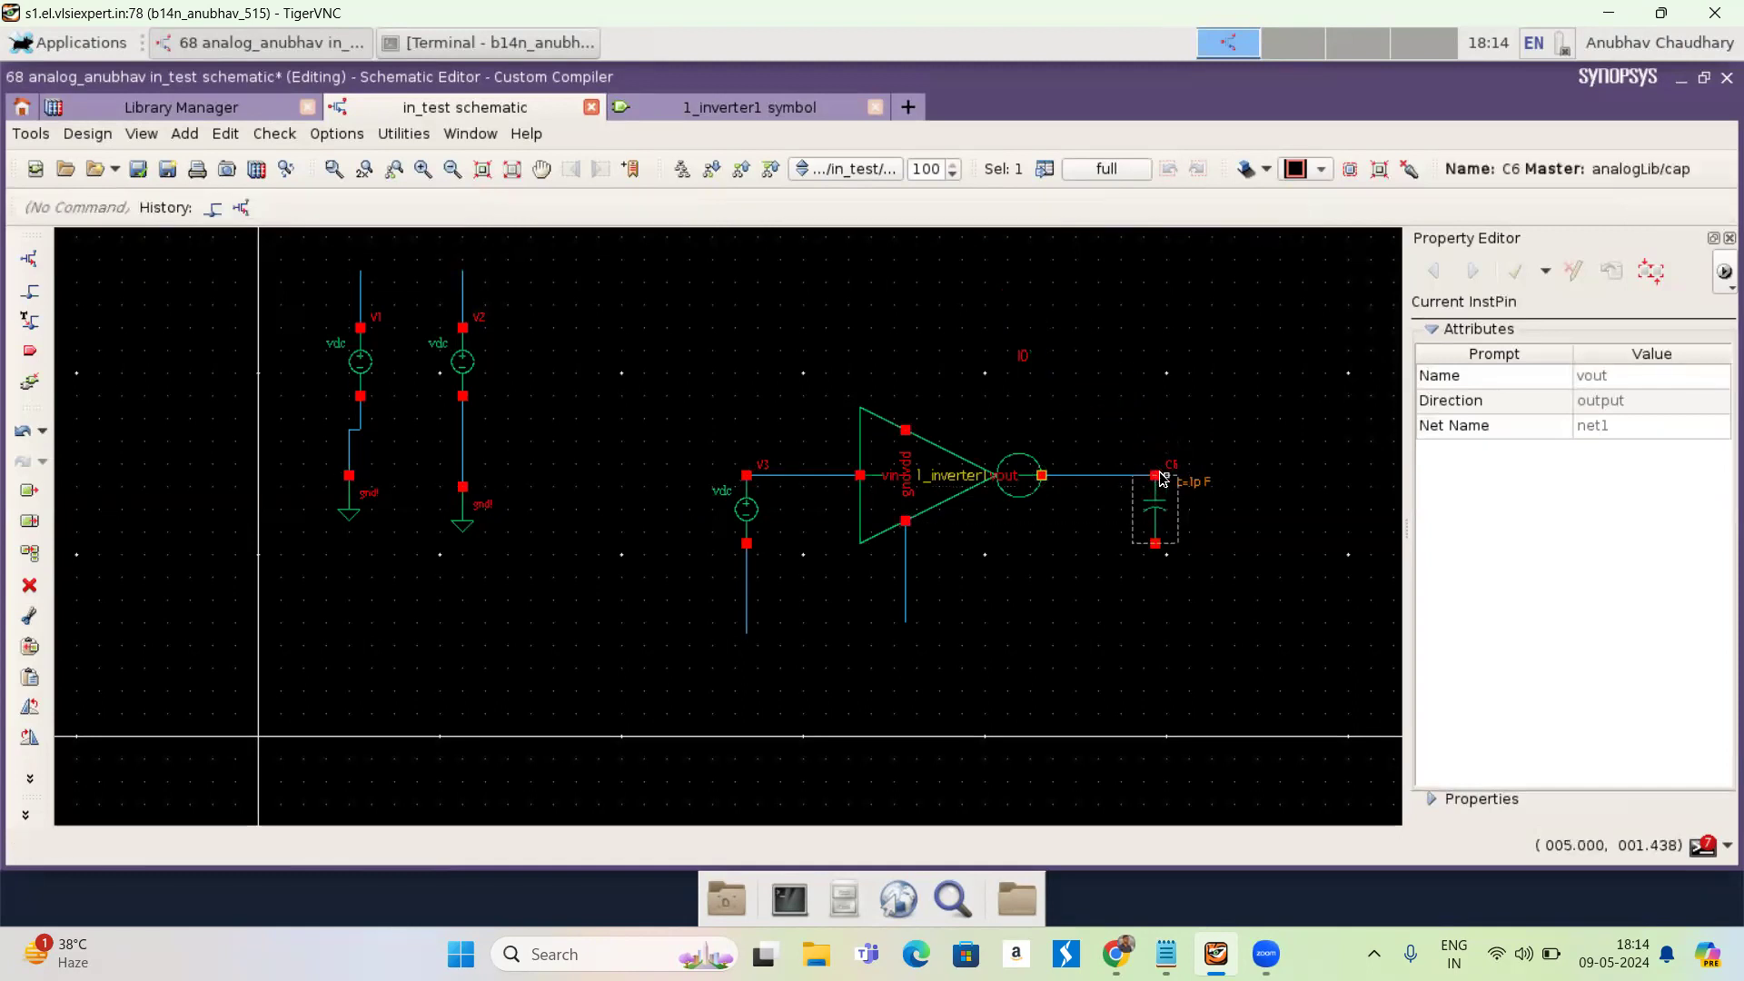
- Draw wires down from capacitor C6's lower pin and up from the inverter's vdd pin
{"action": "key", "text": "w"}
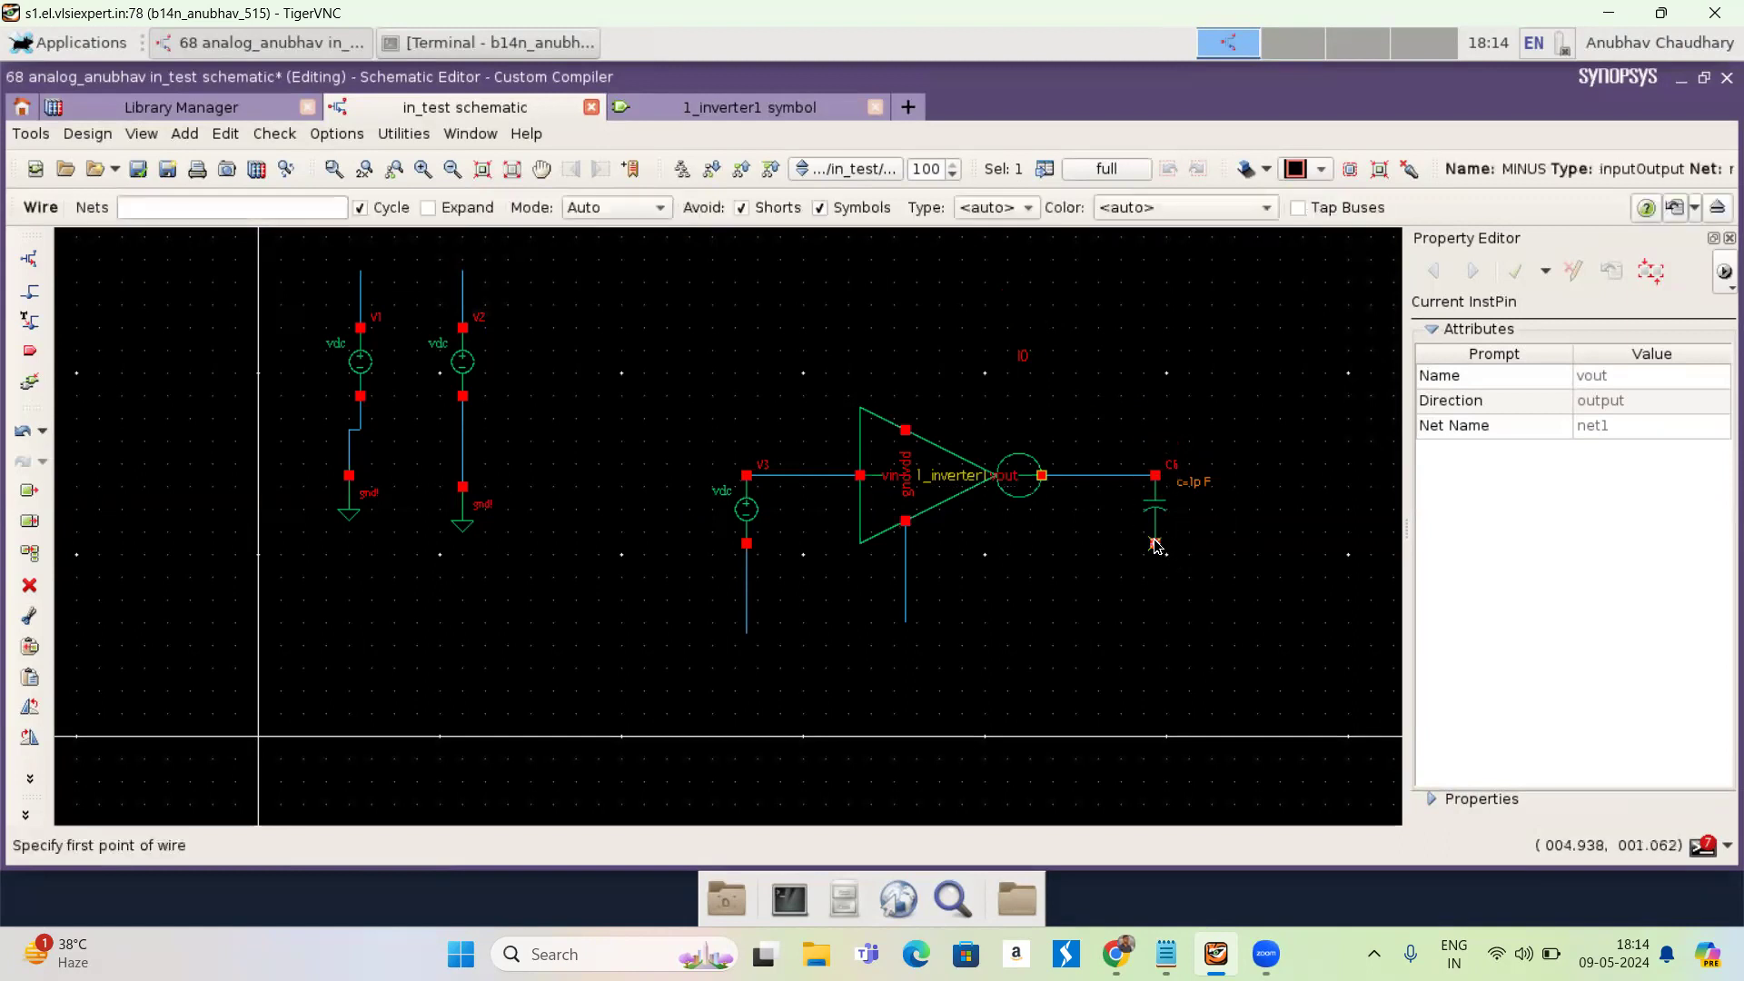
{"action": "left_click", "coordinate": [1154, 544]}
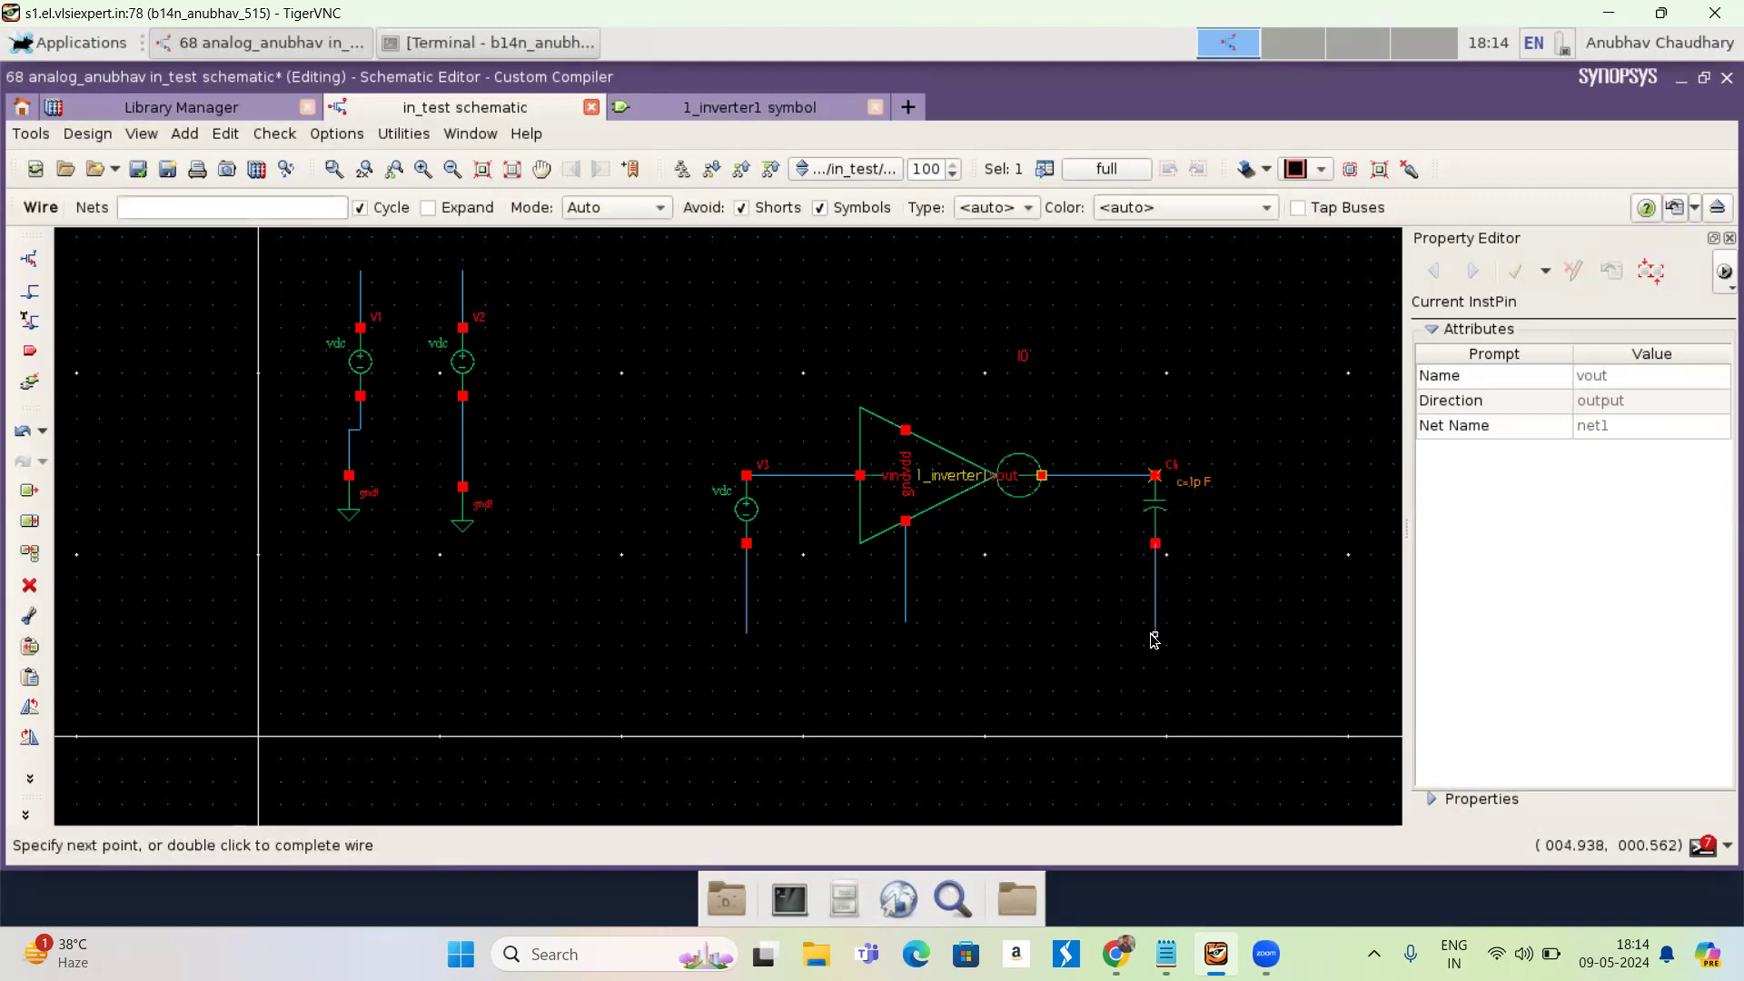
{"action": "double_click", "coordinate": [1154, 639]}
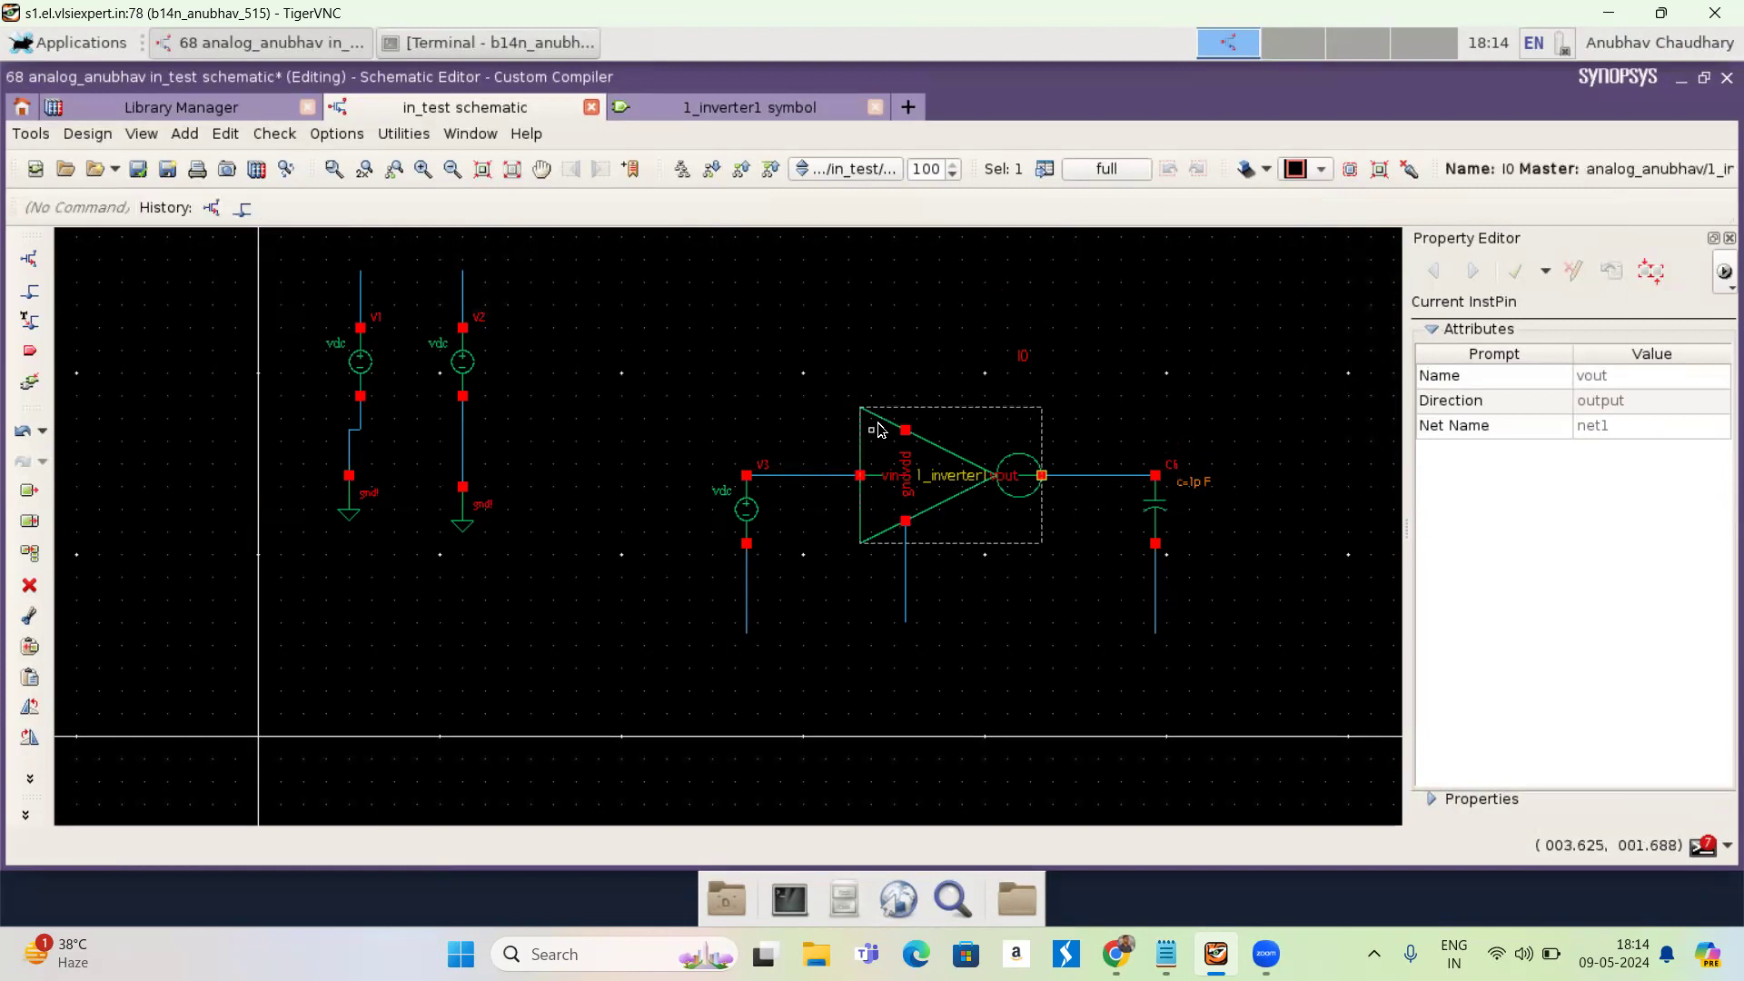
{"action": "key", "text": "w"}
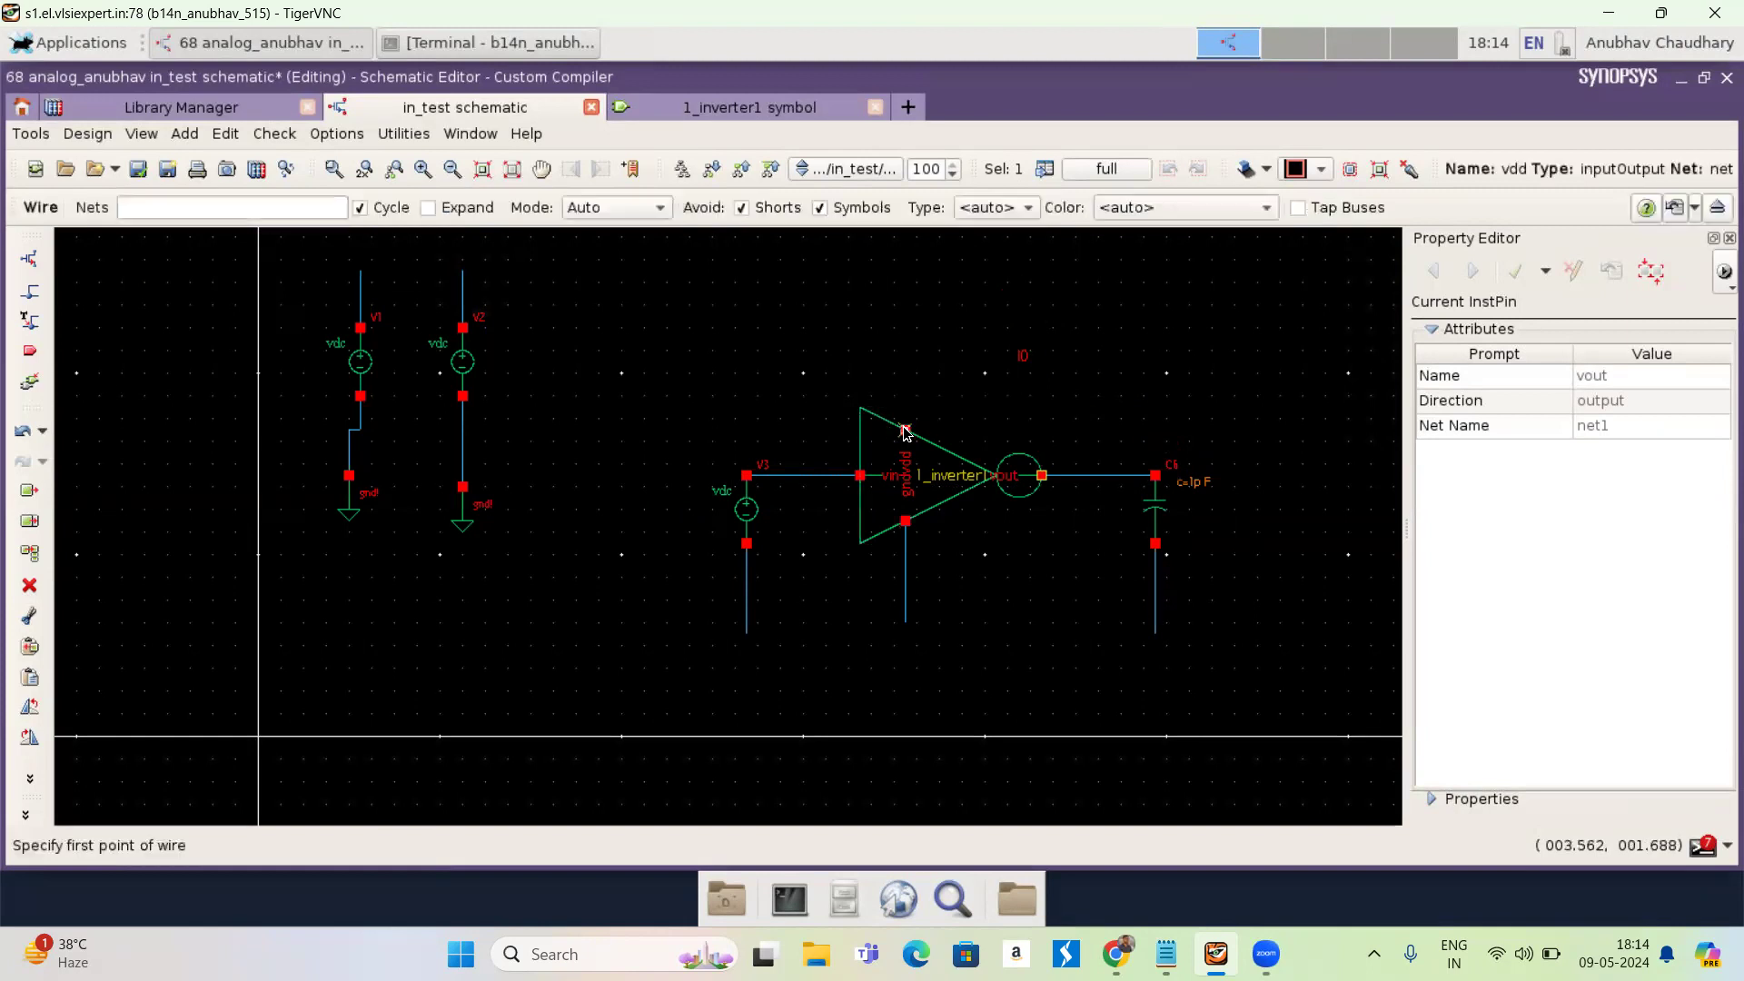
{"action": "left_click", "coordinate": [906, 431]}
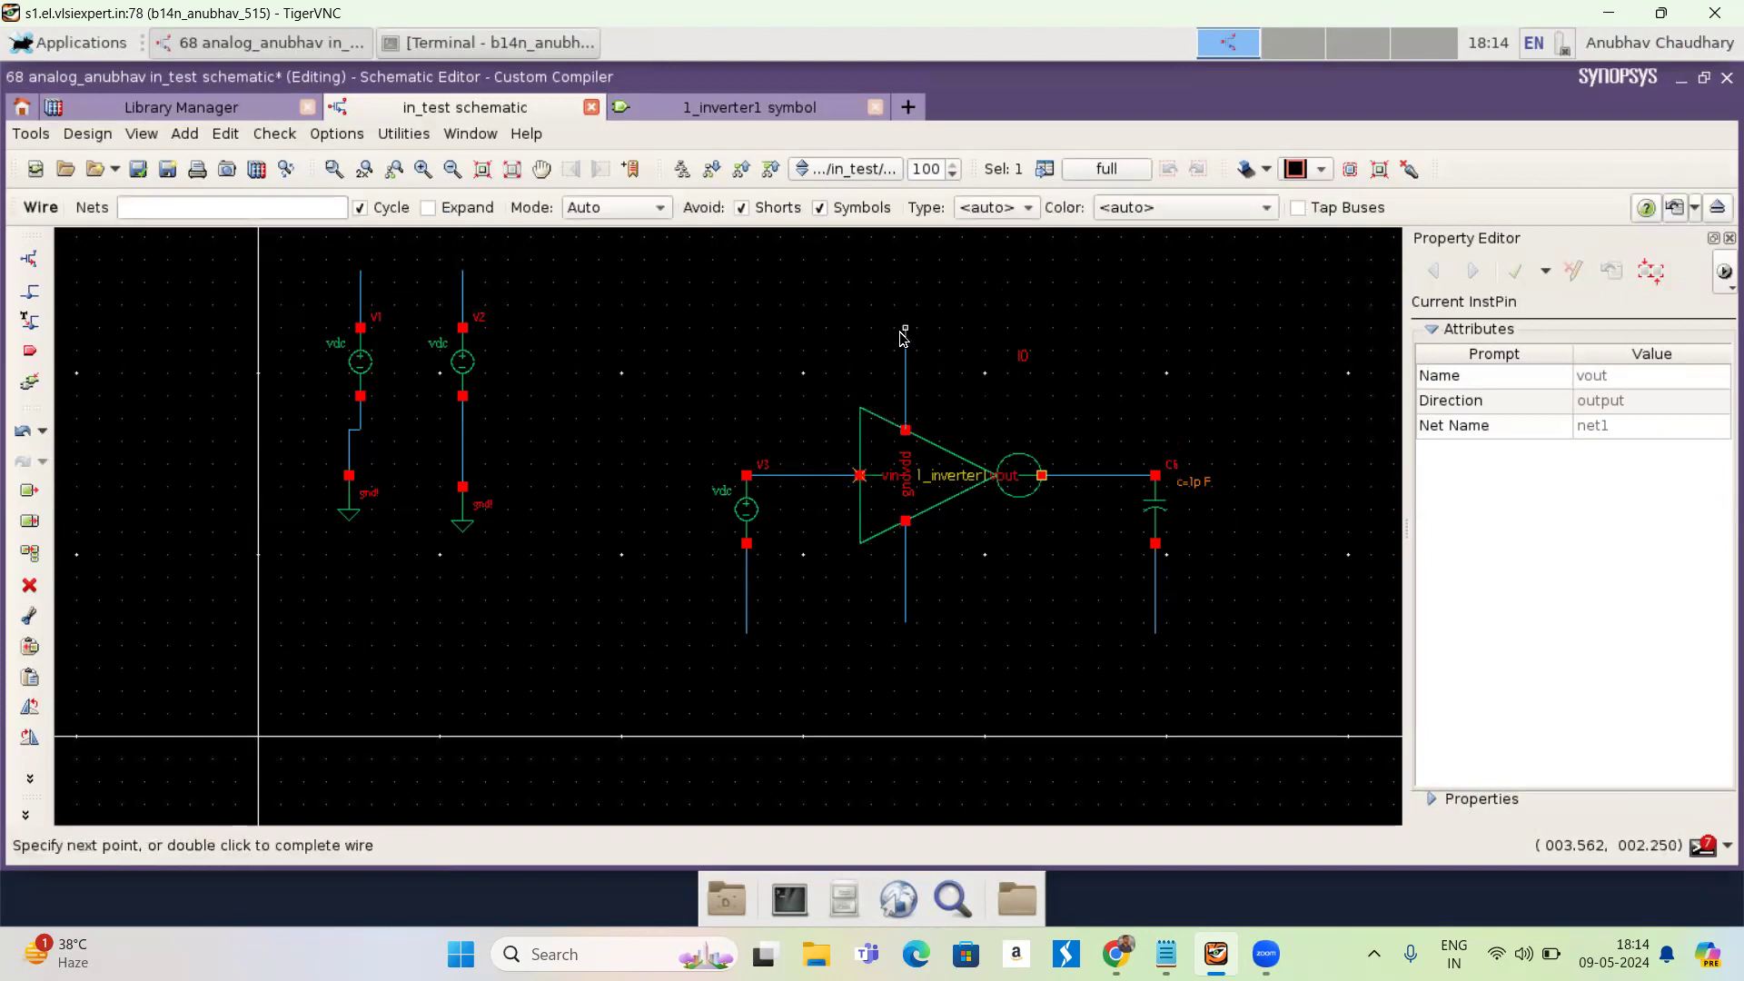
{"action": "double_click", "coordinate": [905, 329]}
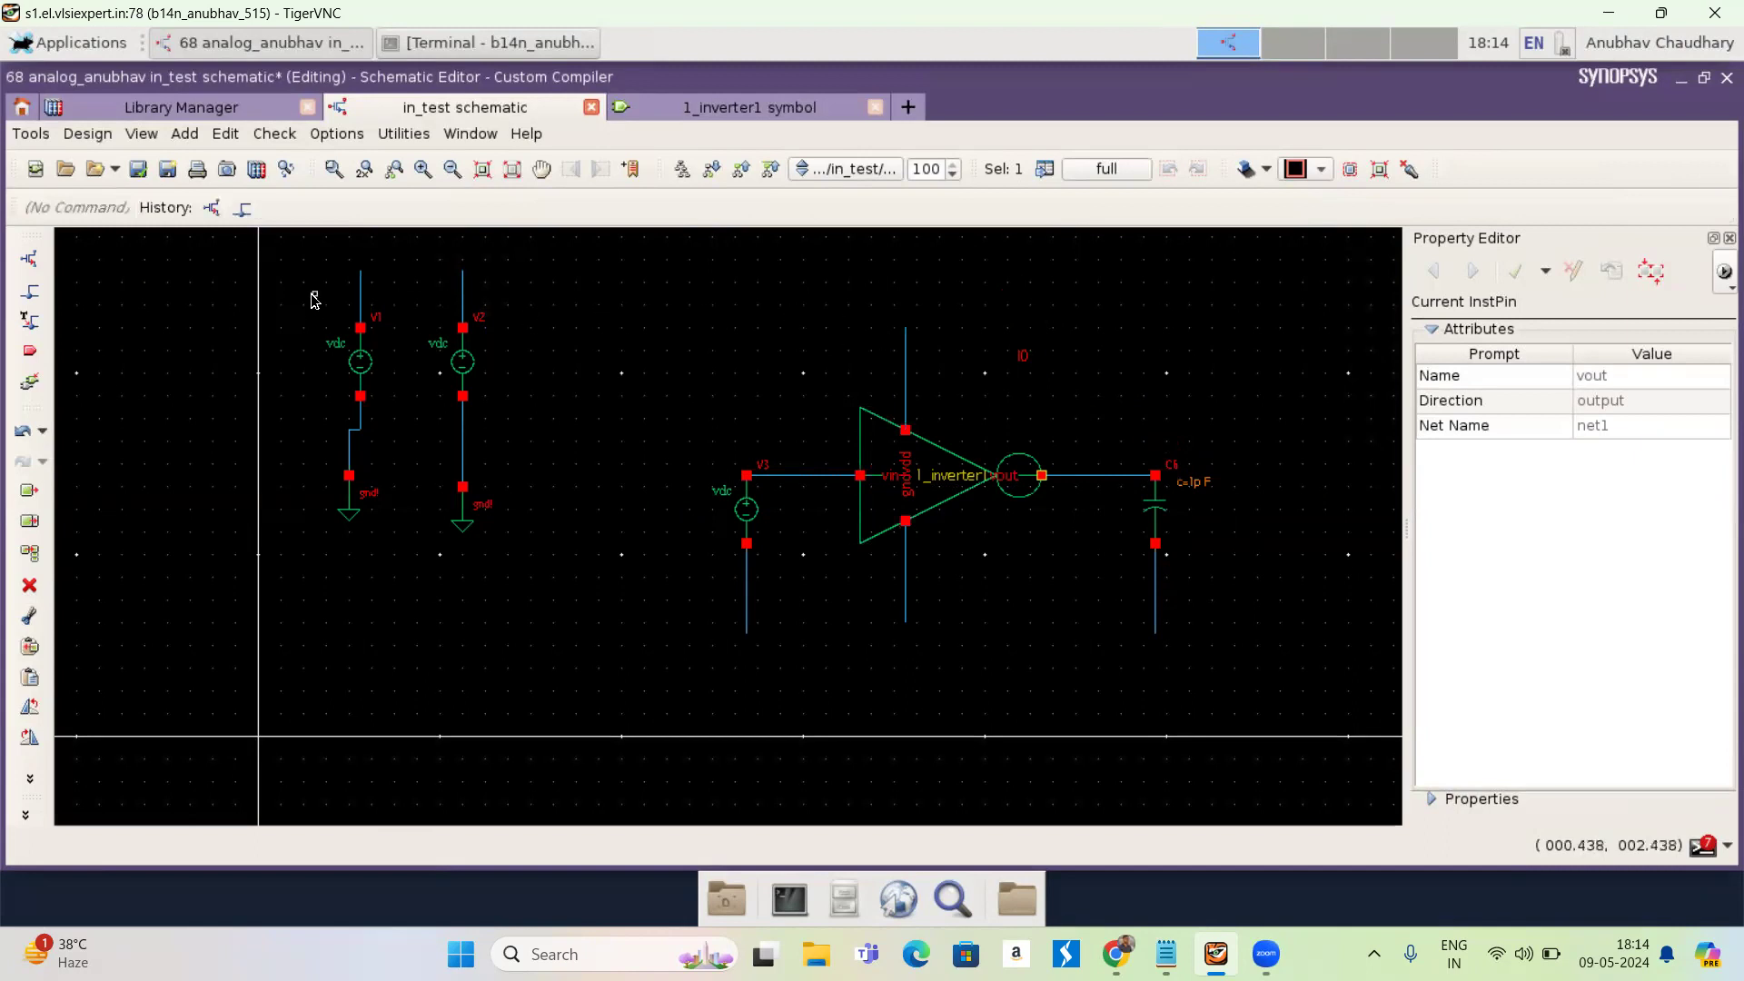
- Name the V1 top wire vdd, the V2 top wire gnd, and the inverter top wire vdd
{"action": "left_click", "coordinate": [361, 289]}
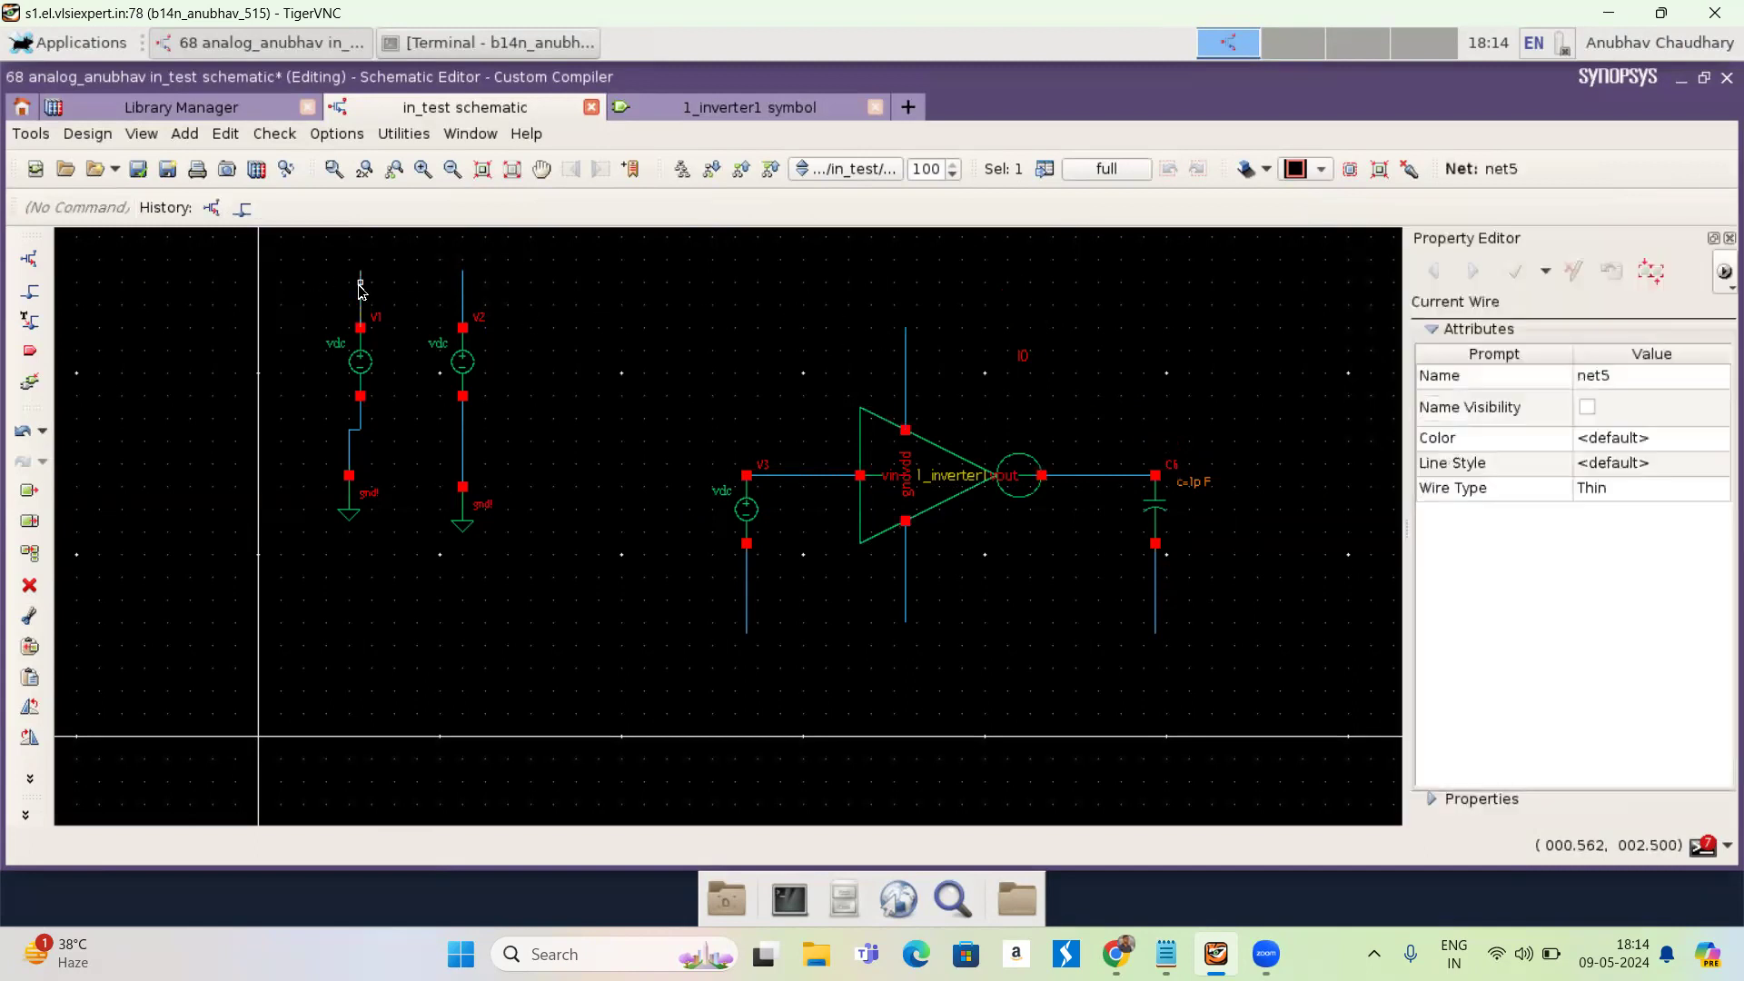
{"action": "left_click", "coordinate": [1621, 375]}
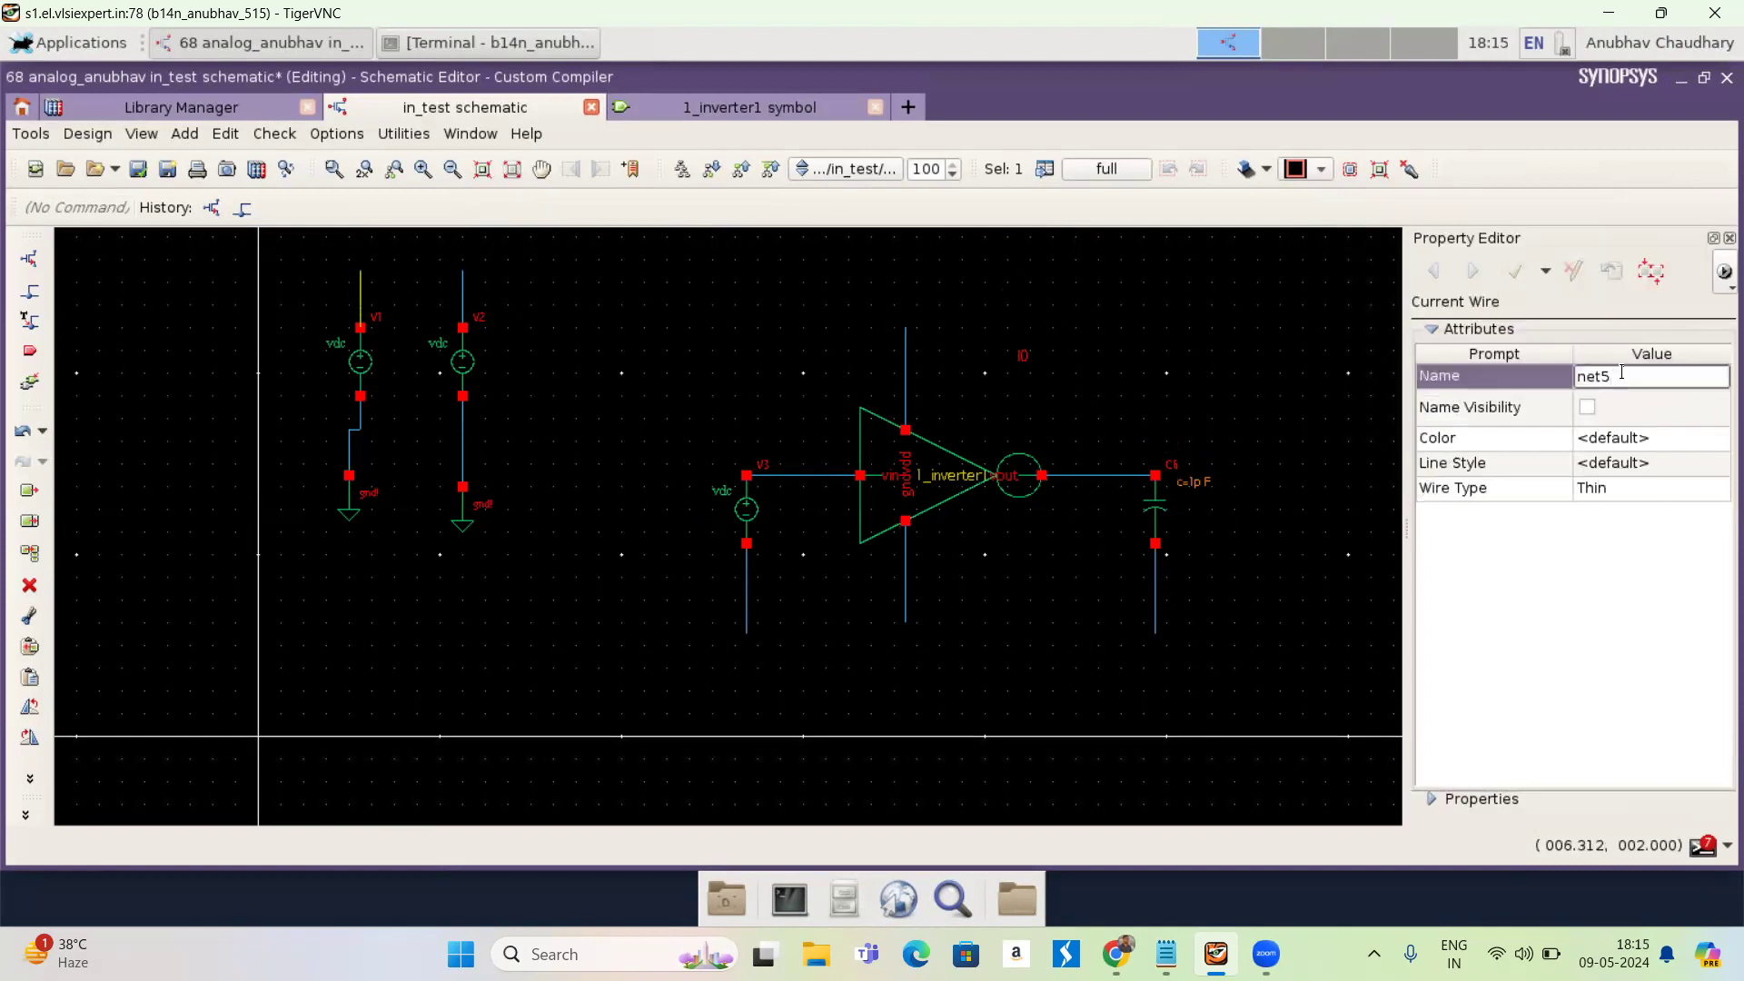
{"action": "key", "text": "BackSpace"}
{"action": "key", "text": "BackSpace"}
{"action": "key", "text": "BackSpace"}
{"action": "key", "text": "BackSpace"}
{"action": "type", "text": "vdd"}
{"action": "key", "text": "Return"}
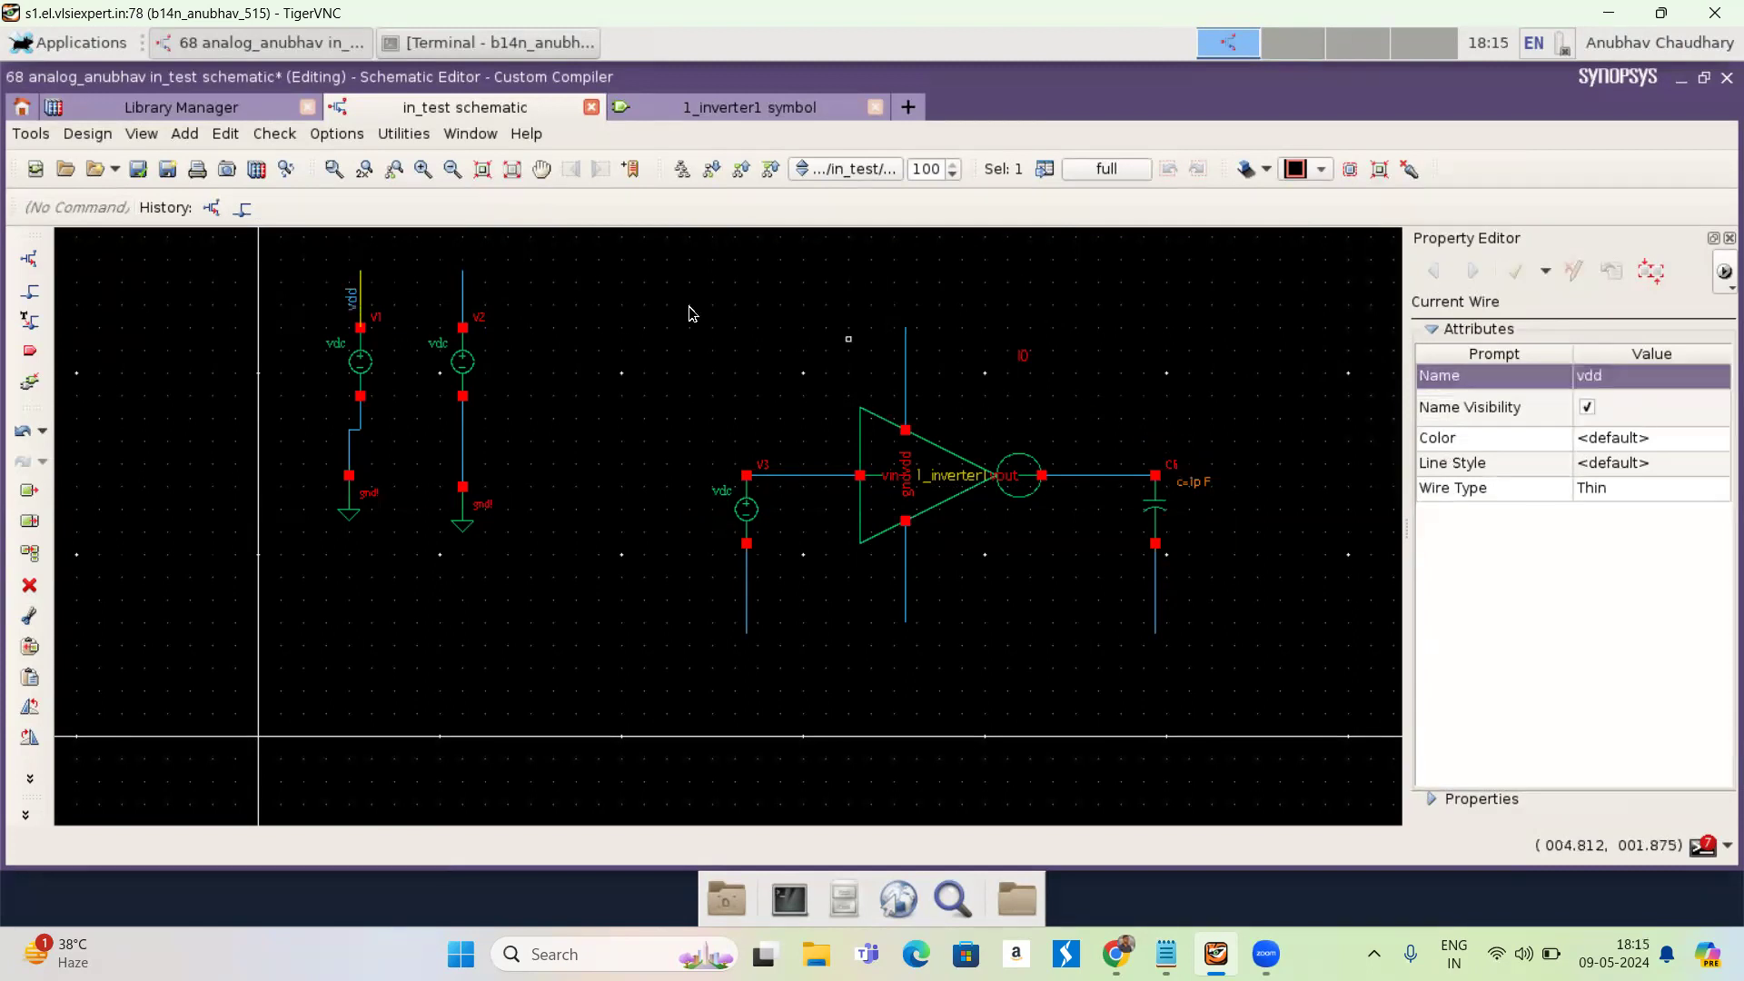
{"action": "left_click", "coordinate": [463, 291]}
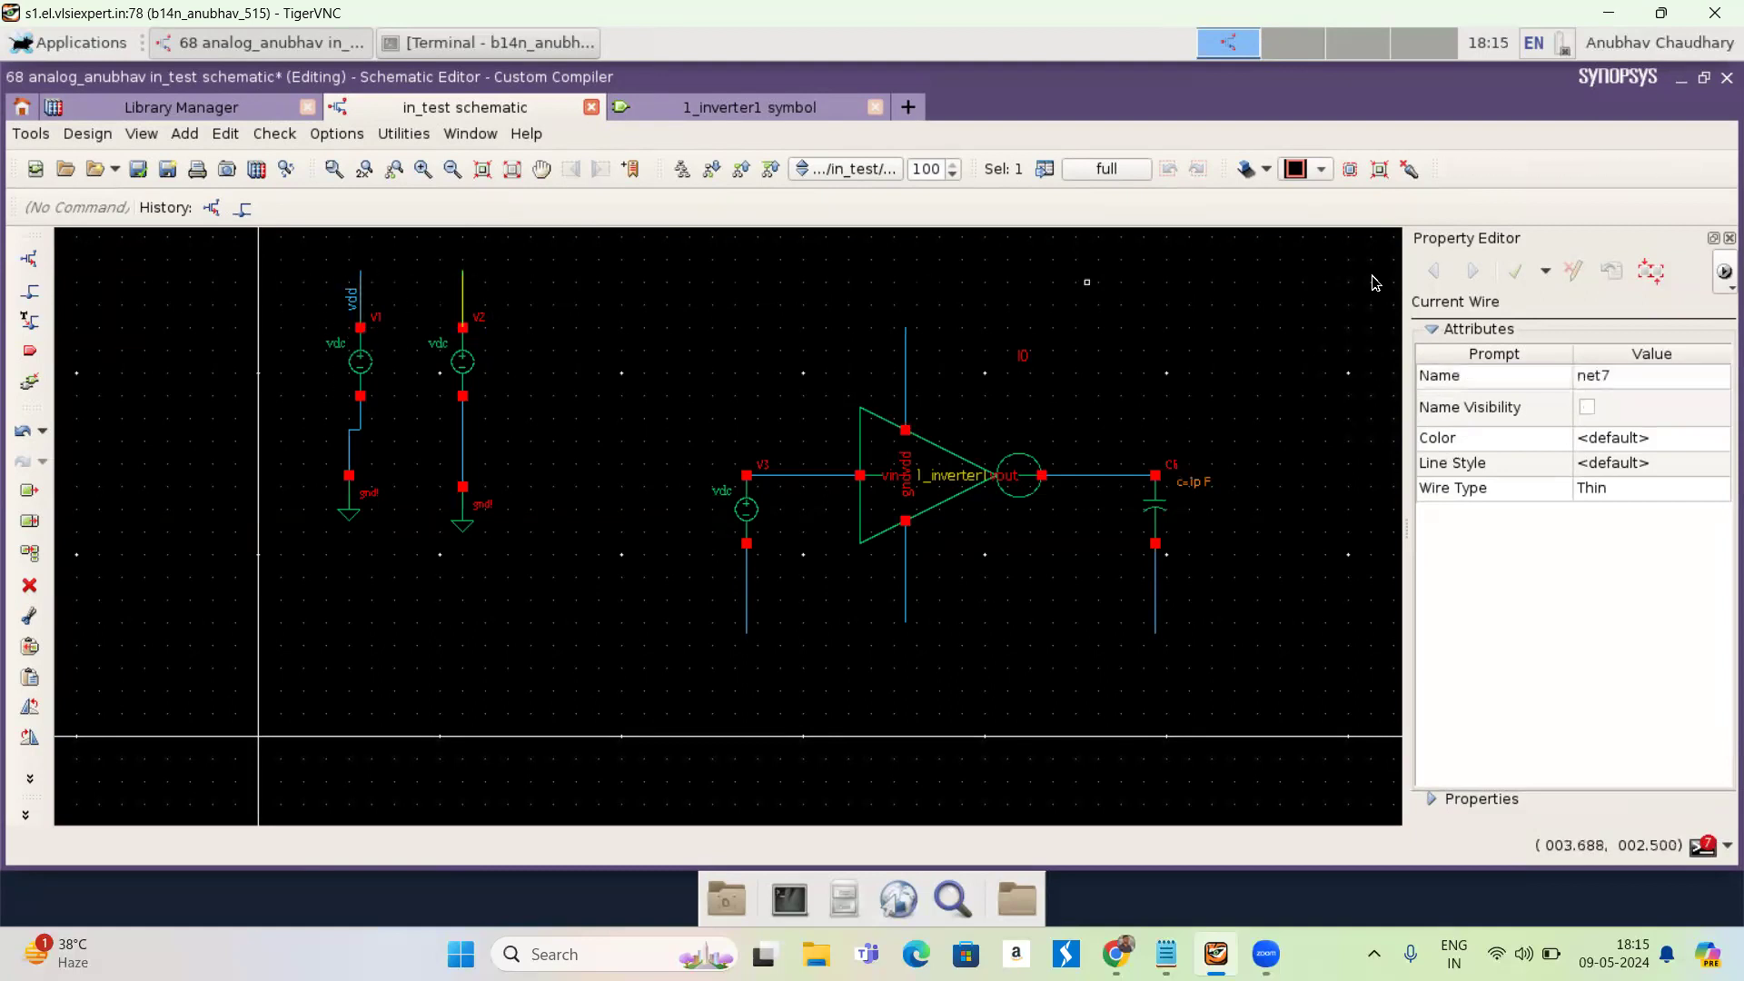
{"action": "left_click", "coordinate": [1628, 384]}
{"action": "key", "text": "BackSpace"}
{"action": "key", "text": "BackSpace"}
{"action": "key", "text": "BackSpace"}
{"action": "key", "text": "BackSpace"}
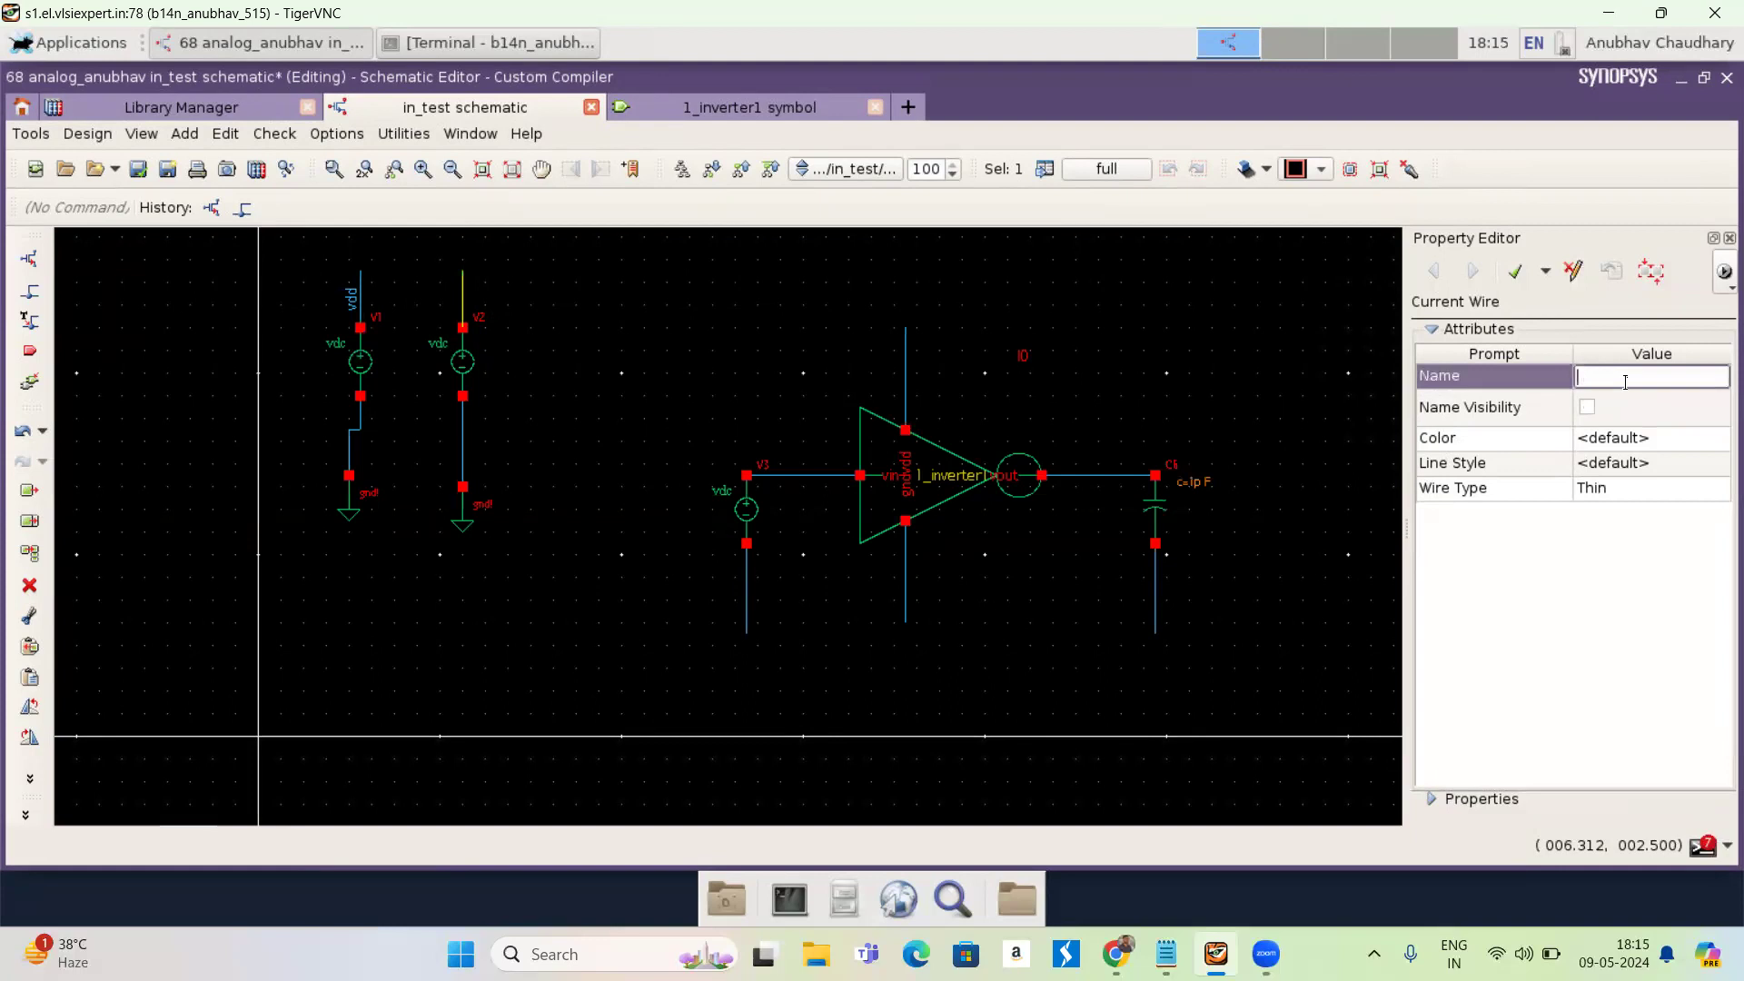
{"action": "type", "text": "gnd"}
{"action": "key", "text": "Return"}
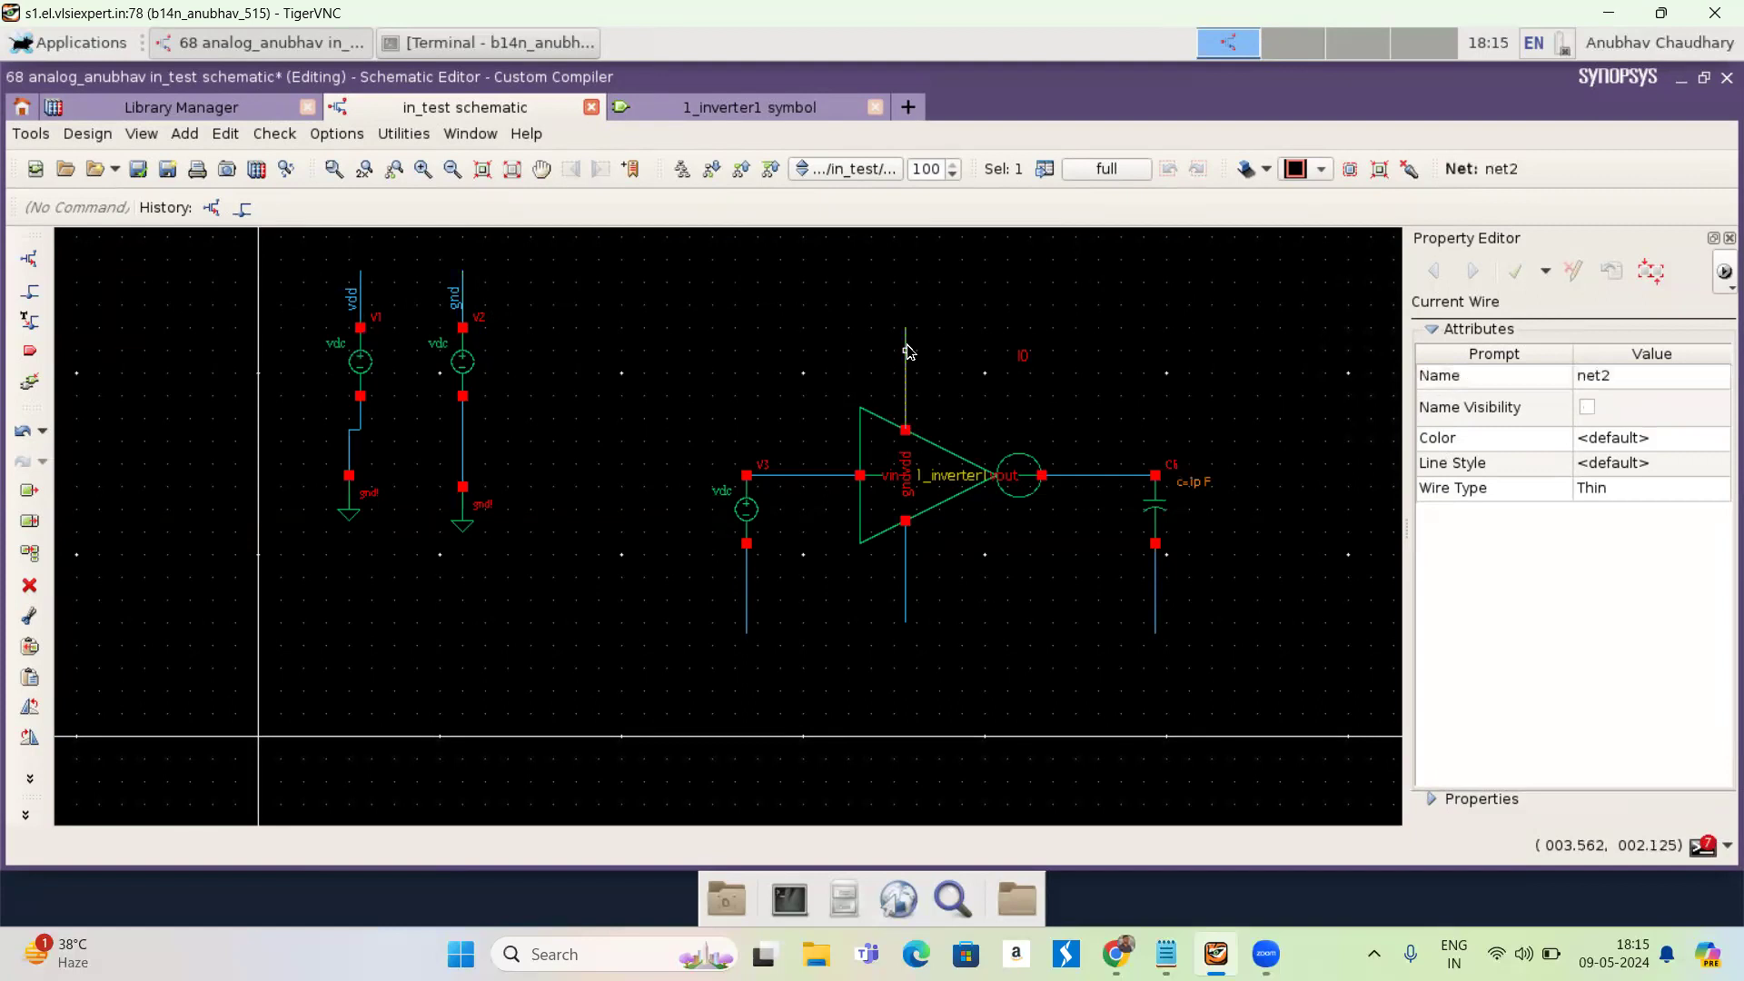
{"action": "left_click", "coordinate": [1647, 377]}
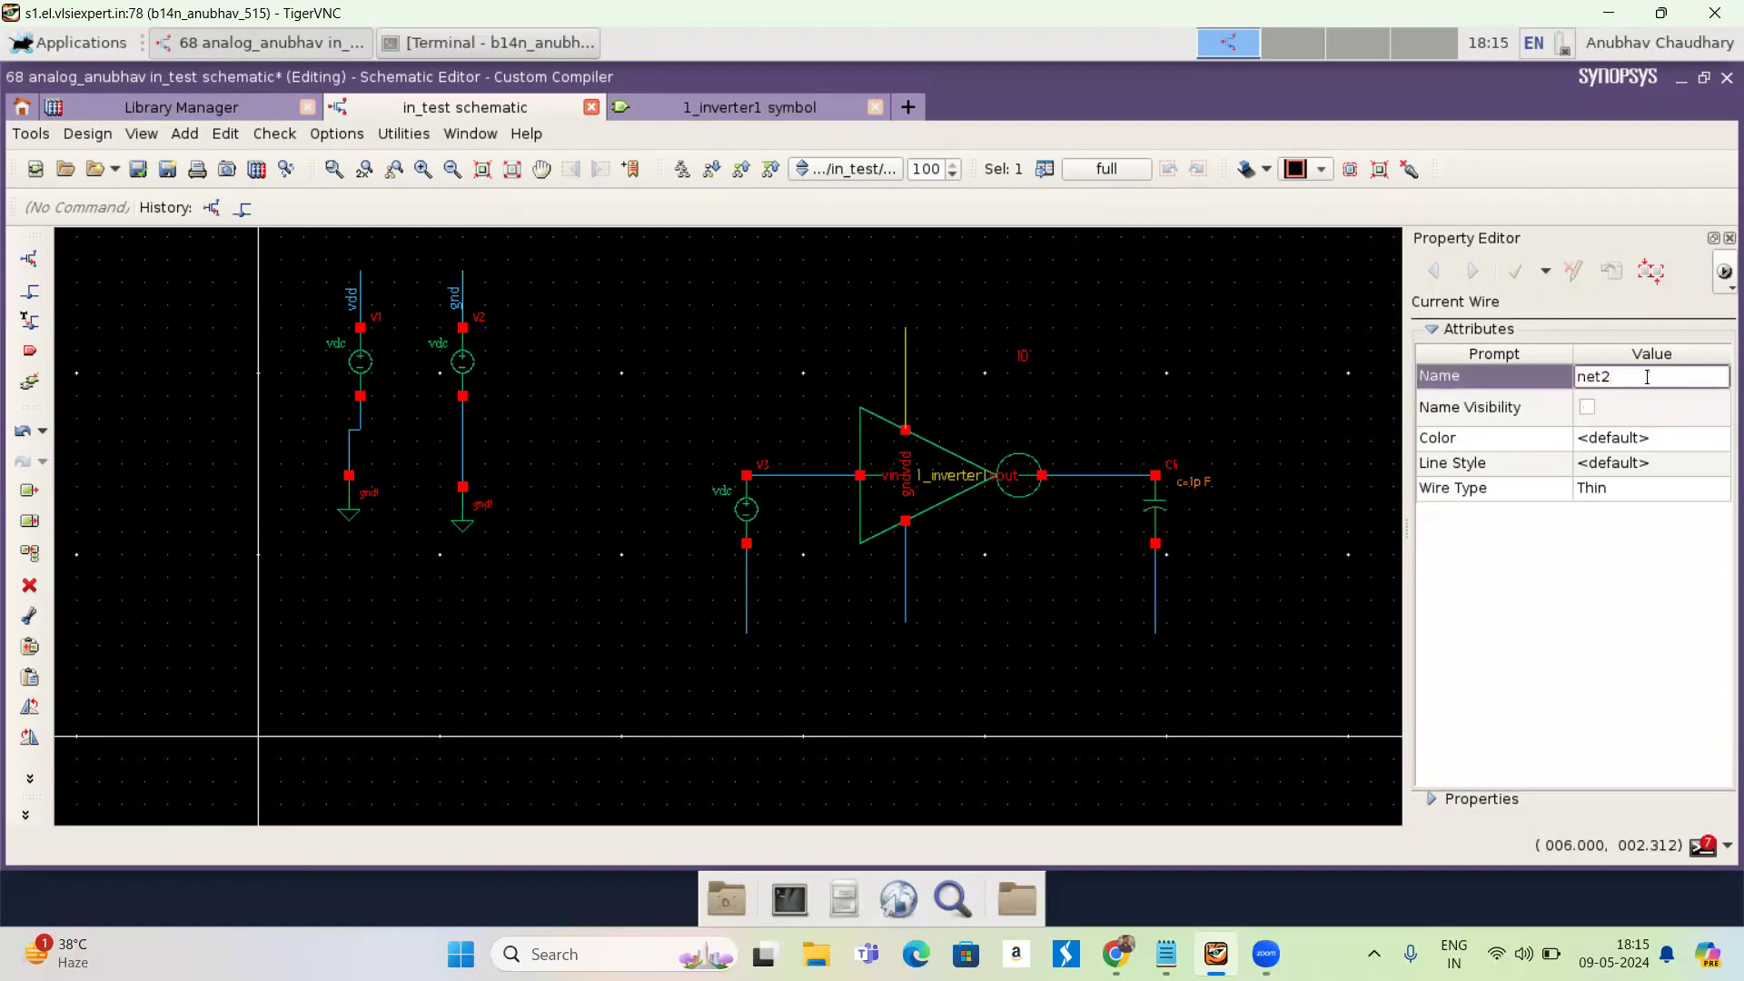
{"action": "key", "text": "BackSpace"}
{"action": "key", "text": "BackSpace"}
{"action": "key", "text": "BackSpace"}
{"action": "key", "text": "BackSpace"}
{"action": "type", "text": "vdd"}
{"action": "key", "text": "Return"}
{"action": "left_click", "coordinate": [1587, 407]}
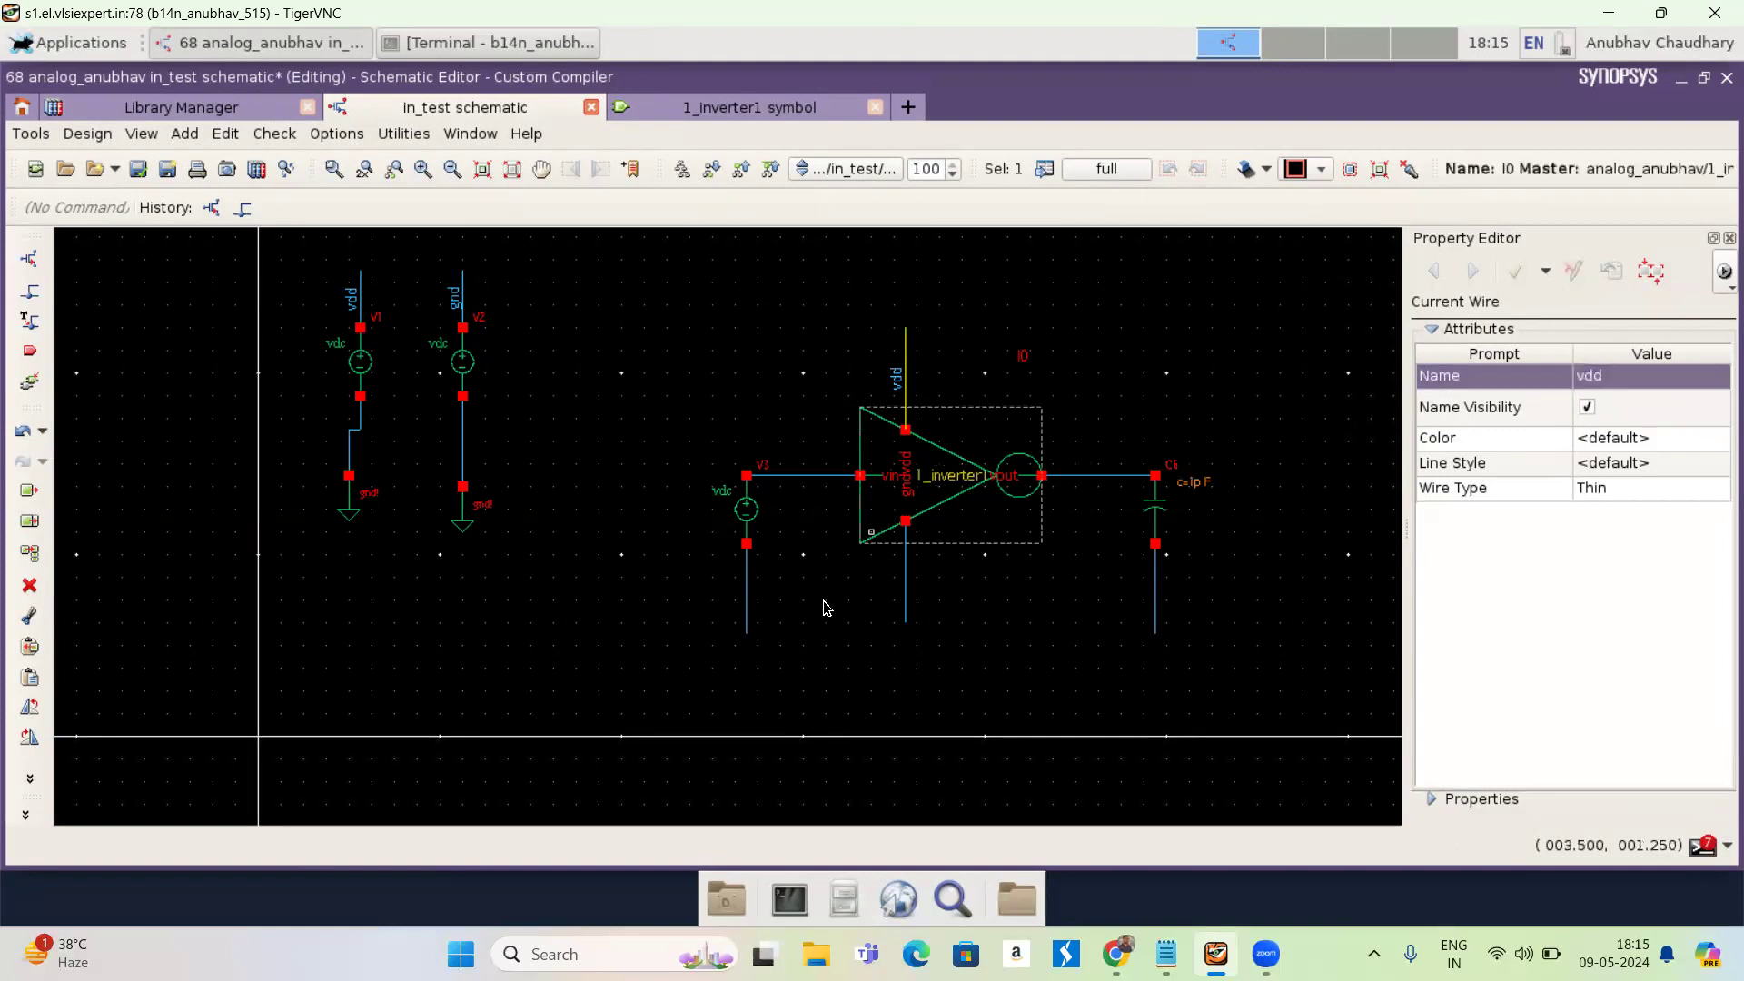
- Name the wires below V3, the inverter and capacitor C6 gnd
{"action": "left_click", "coordinate": [747, 616]}
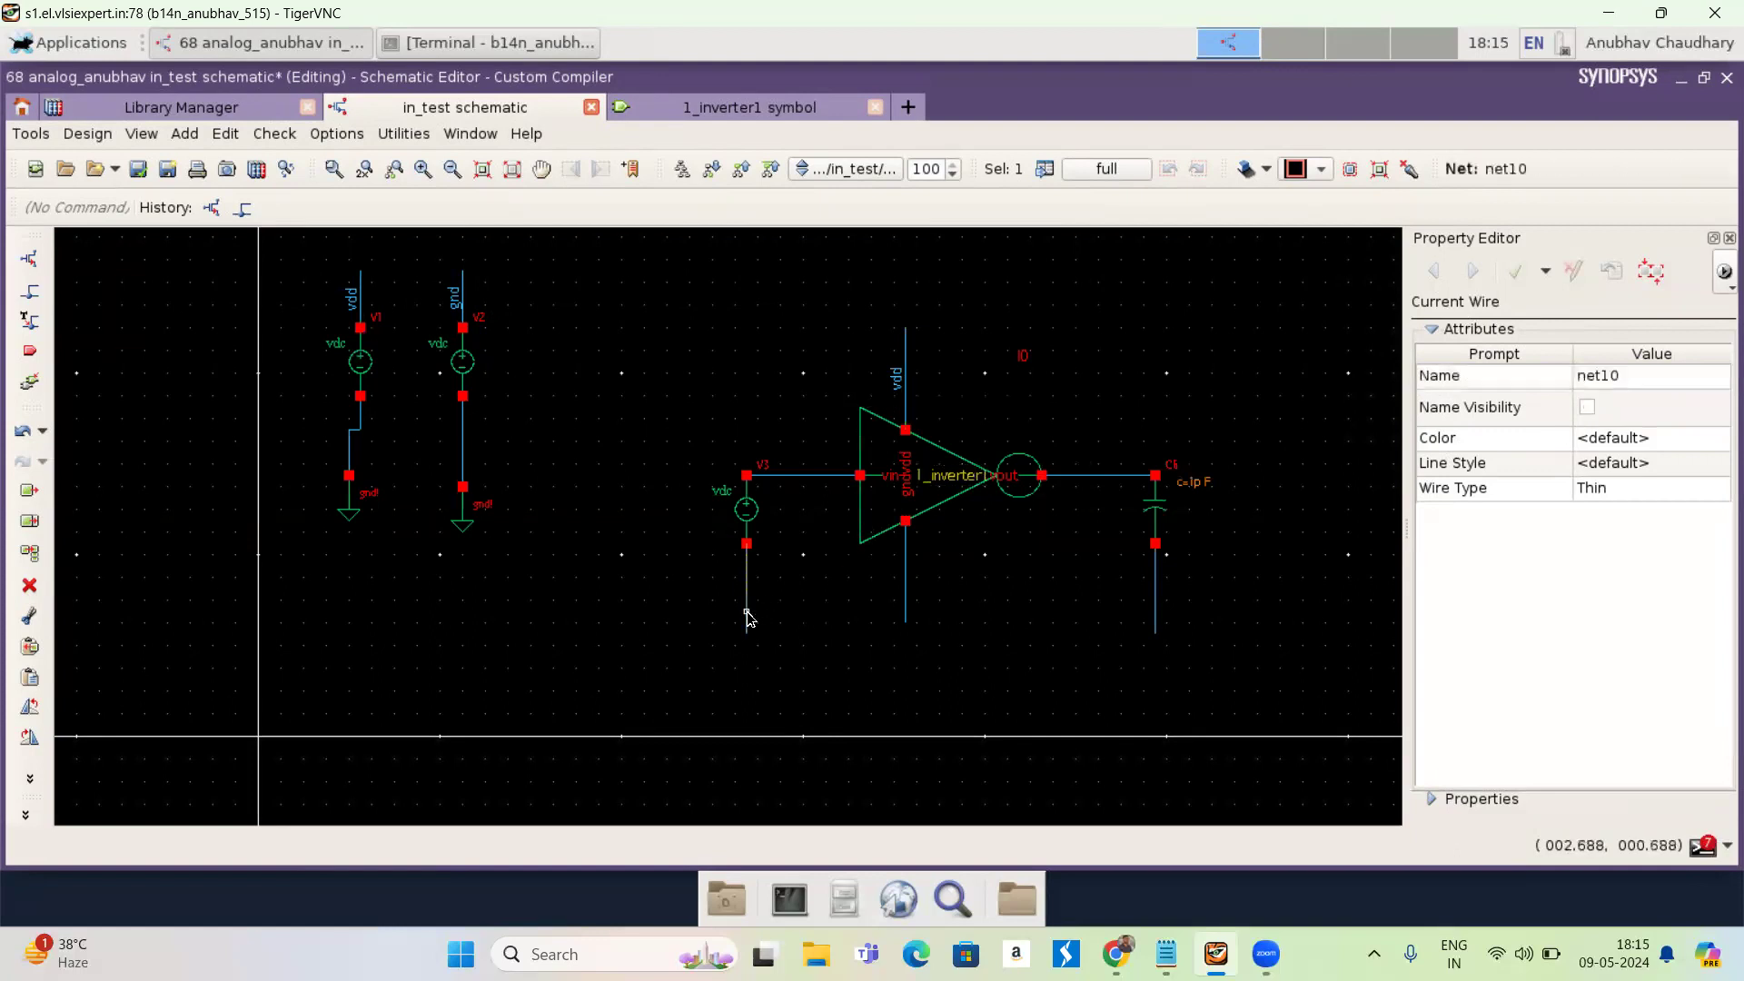
{"action": "left_click", "coordinate": [1672, 375]}
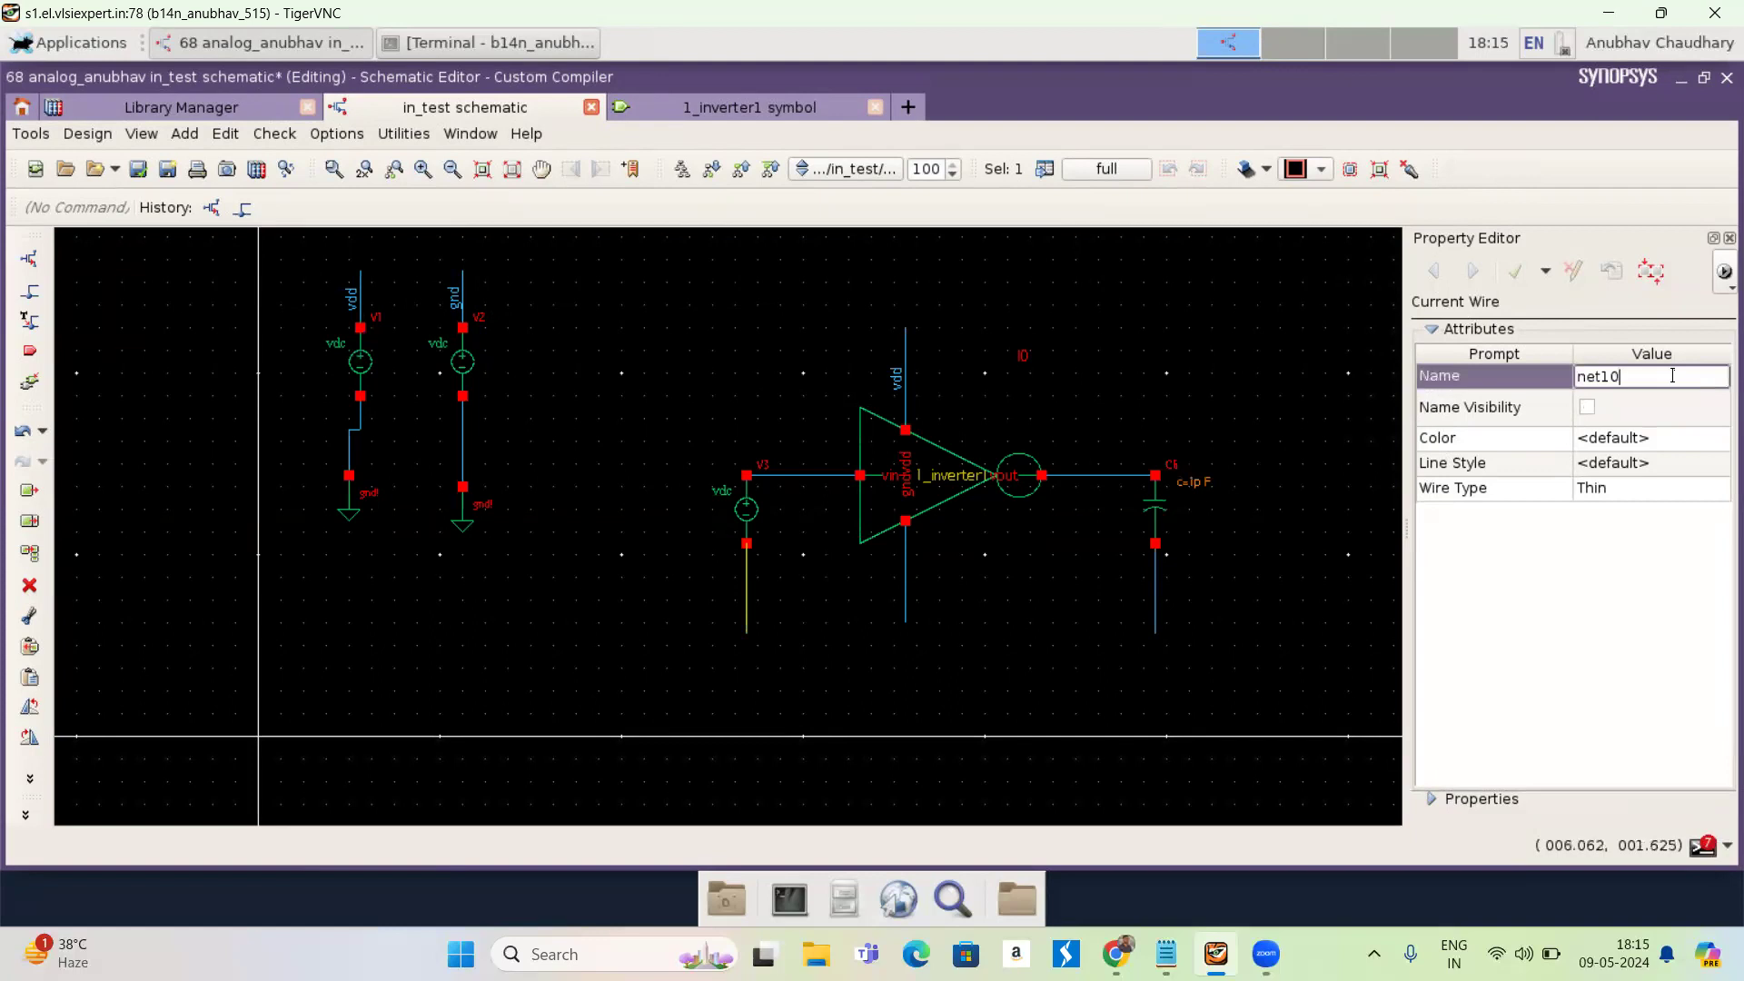
{"action": "key", "text": "BackSpace"}
{"action": "key", "text": "BackSpace"}
{"action": "key", "text": "BackSpace"}
{"action": "key", "text": "BackSpace"}
{"action": "key", "text": "BackSpace"}
{"action": "type", "text": "gnd"}
{"action": "key", "text": "Return"}
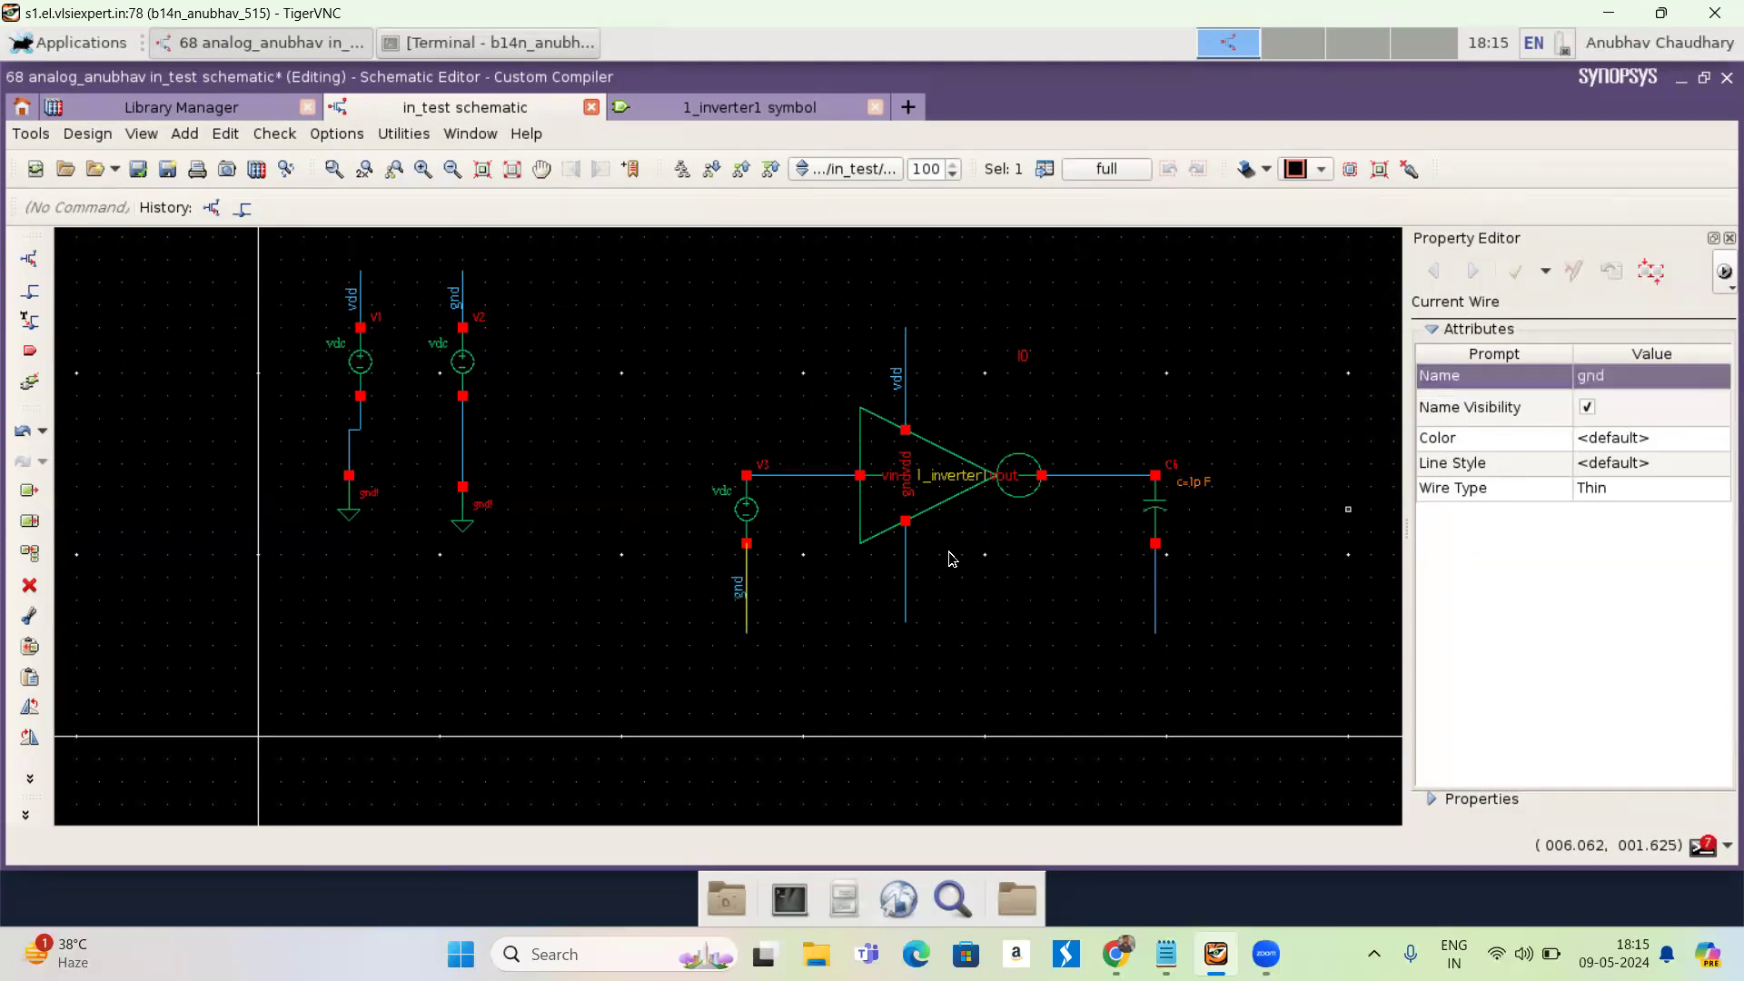
{"action": "left_click", "coordinate": [907, 595]}
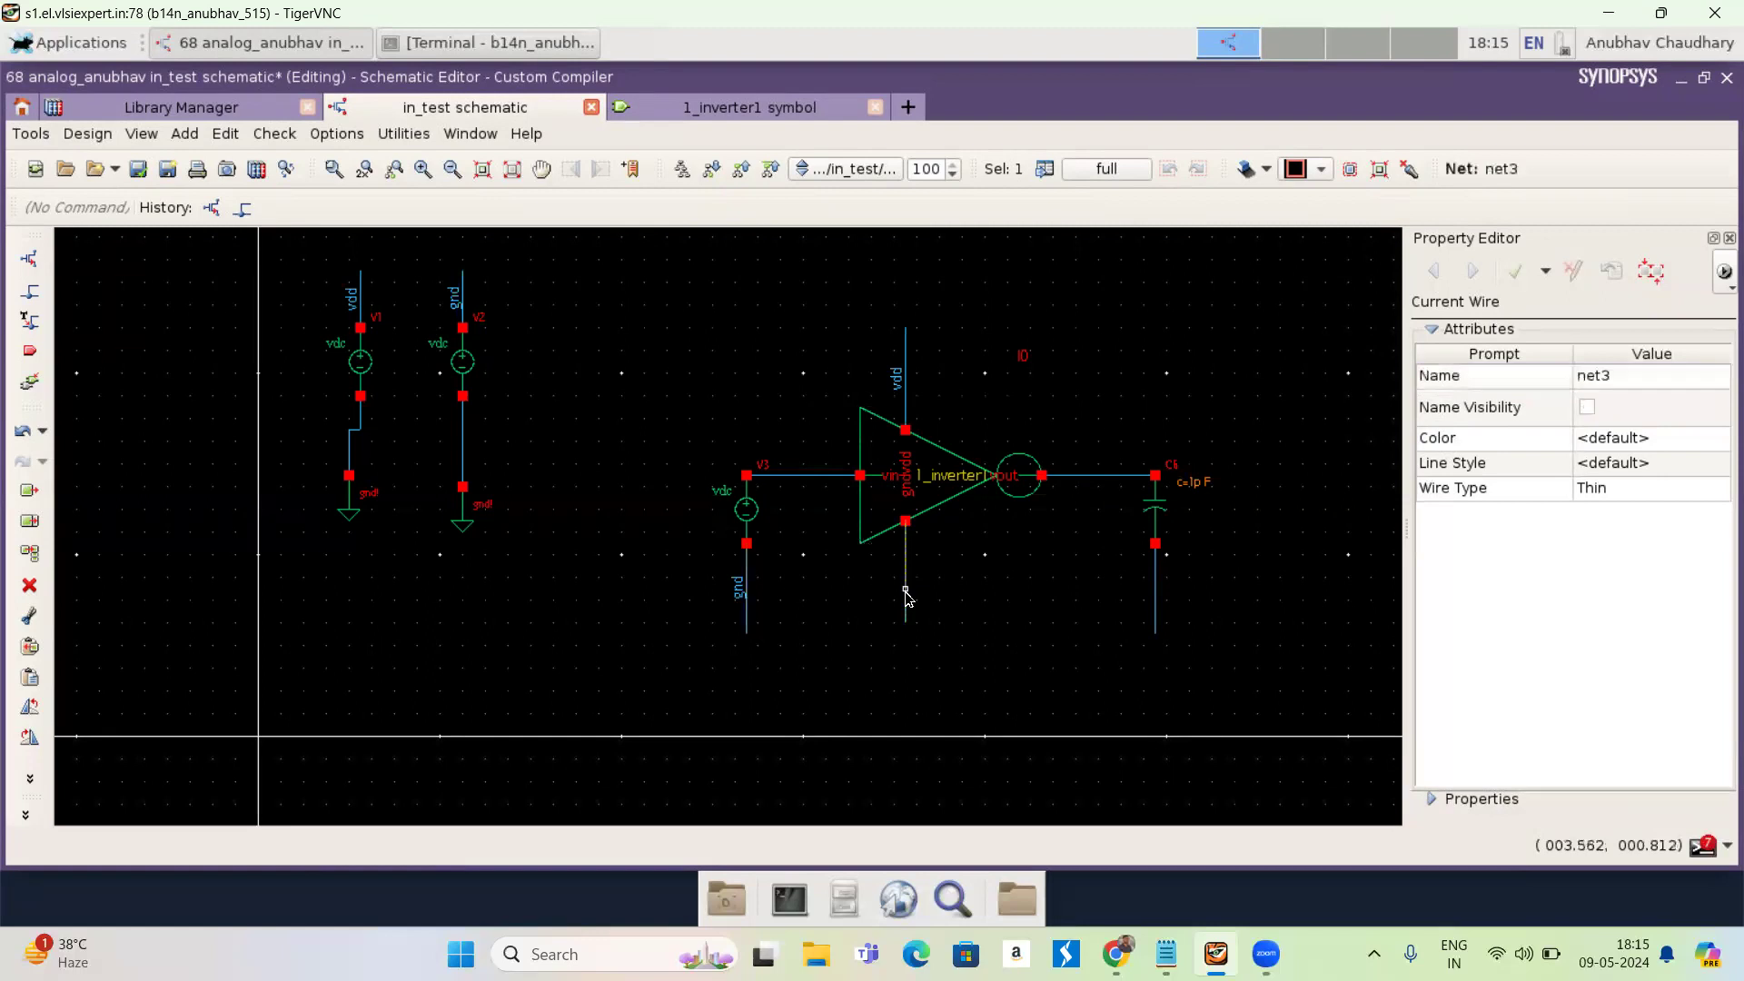
{"action": "left_click", "coordinate": [1612, 376]}
{"action": "key", "text": "BackSpace"}
{"action": "key", "text": "BackSpace"}
{"action": "key", "text": "BackSpace"}
{"action": "key", "text": "BackSpace"}
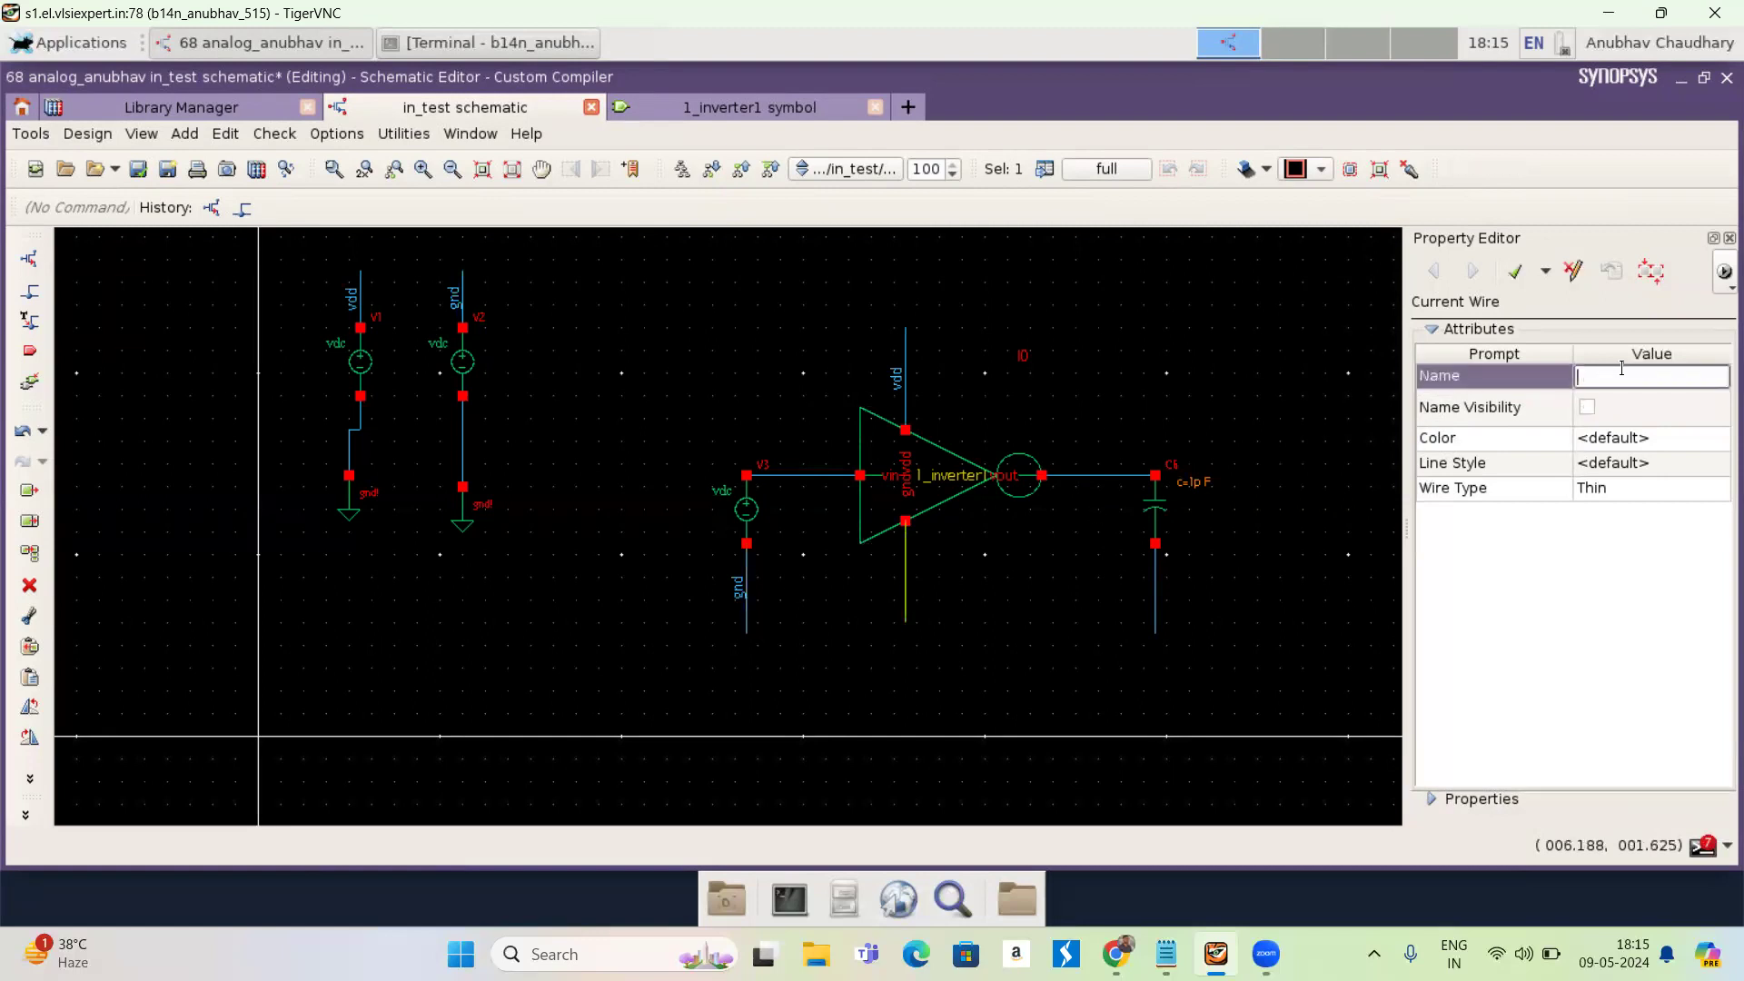
{"action": "type", "text": "gnd"}
{"action": "key", "text": "Return"}
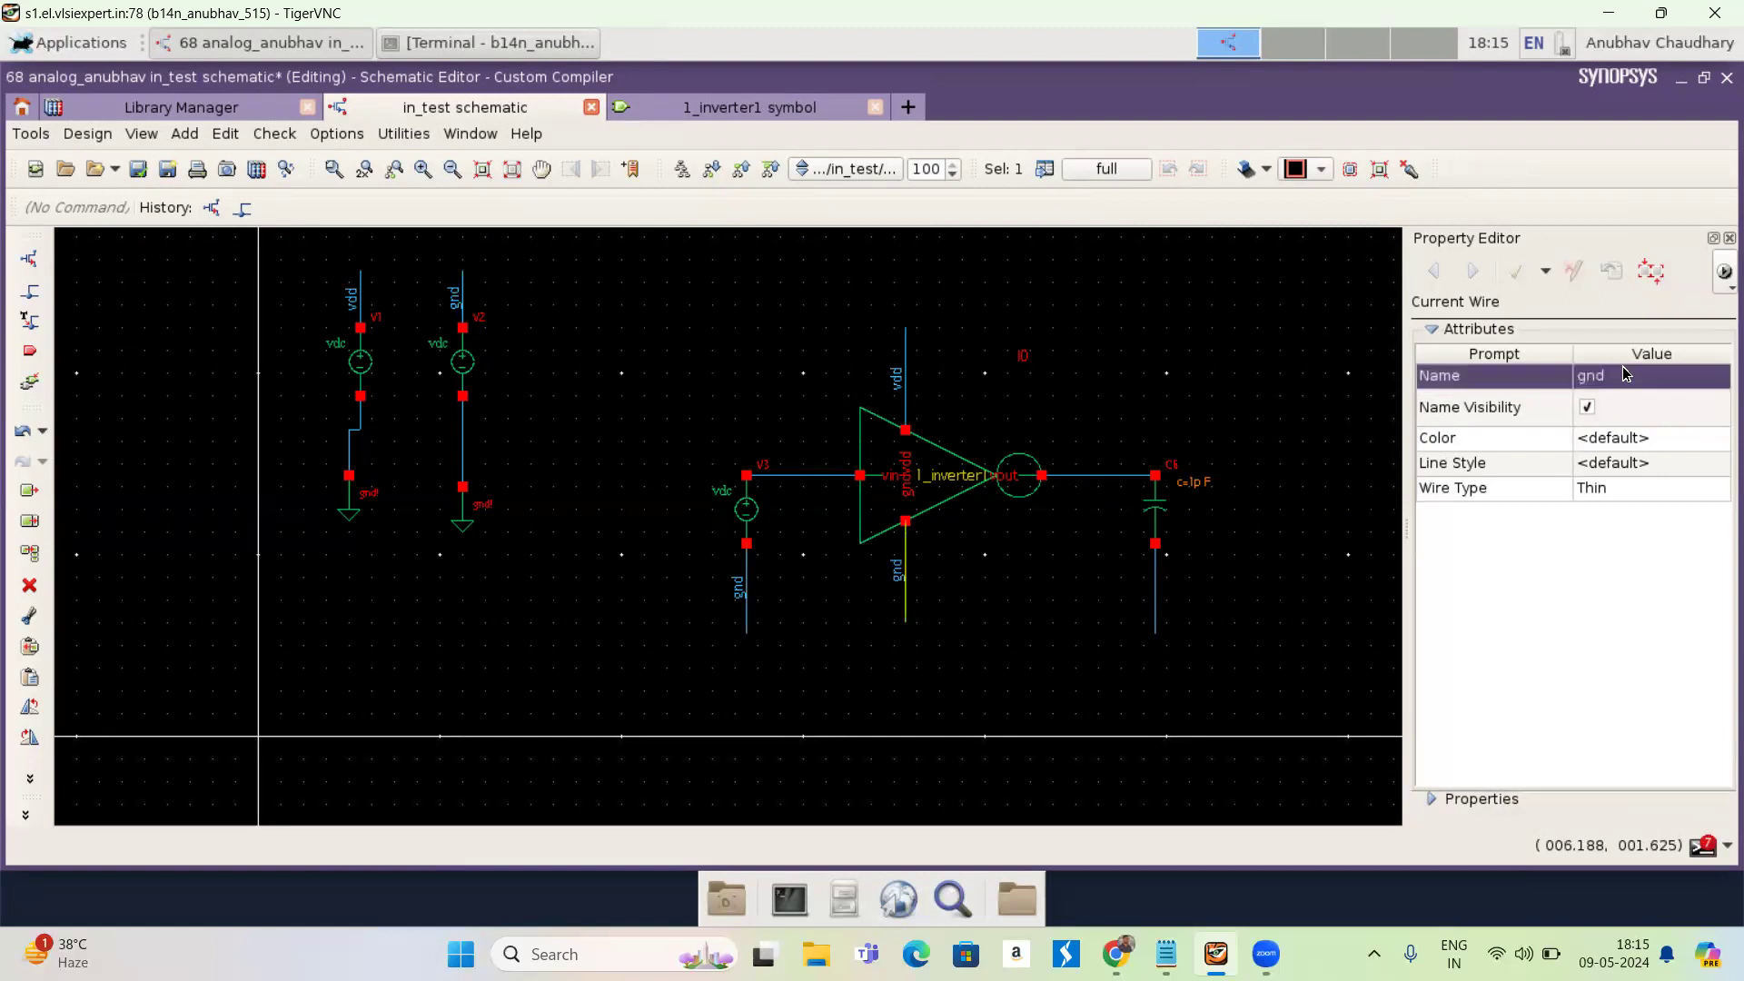
{"action": "left_click", "coordinate": [1155, 618]}
{"action": "left_click", "coordinate": [1647, 375]}
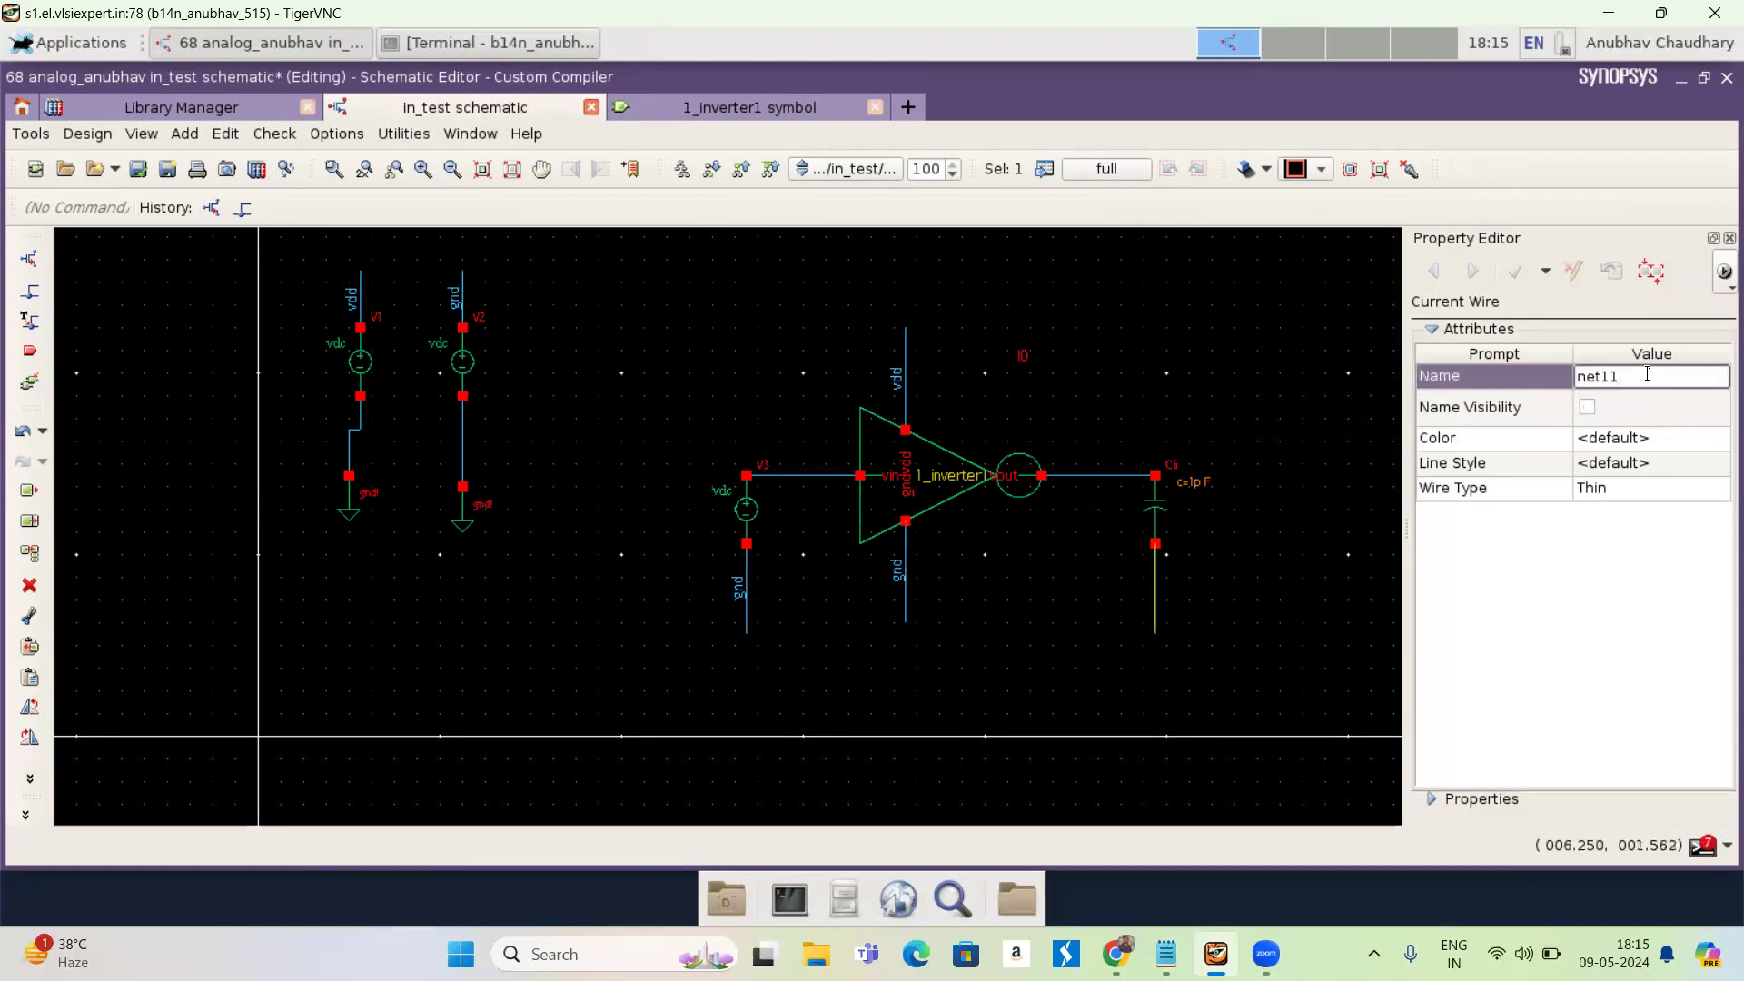
{"action": "key", "text": "BackSpace"}
{"action": "key", "text": "BackSpace"}
{"action": "key", "text": "BackSpace"}
{"action": "key", "text": "BackSpace"}
{"action": "key", "text": "BackSpace"}
{"action": "type", "text": "gnd"}
{"action": "key", "text": "Return"}
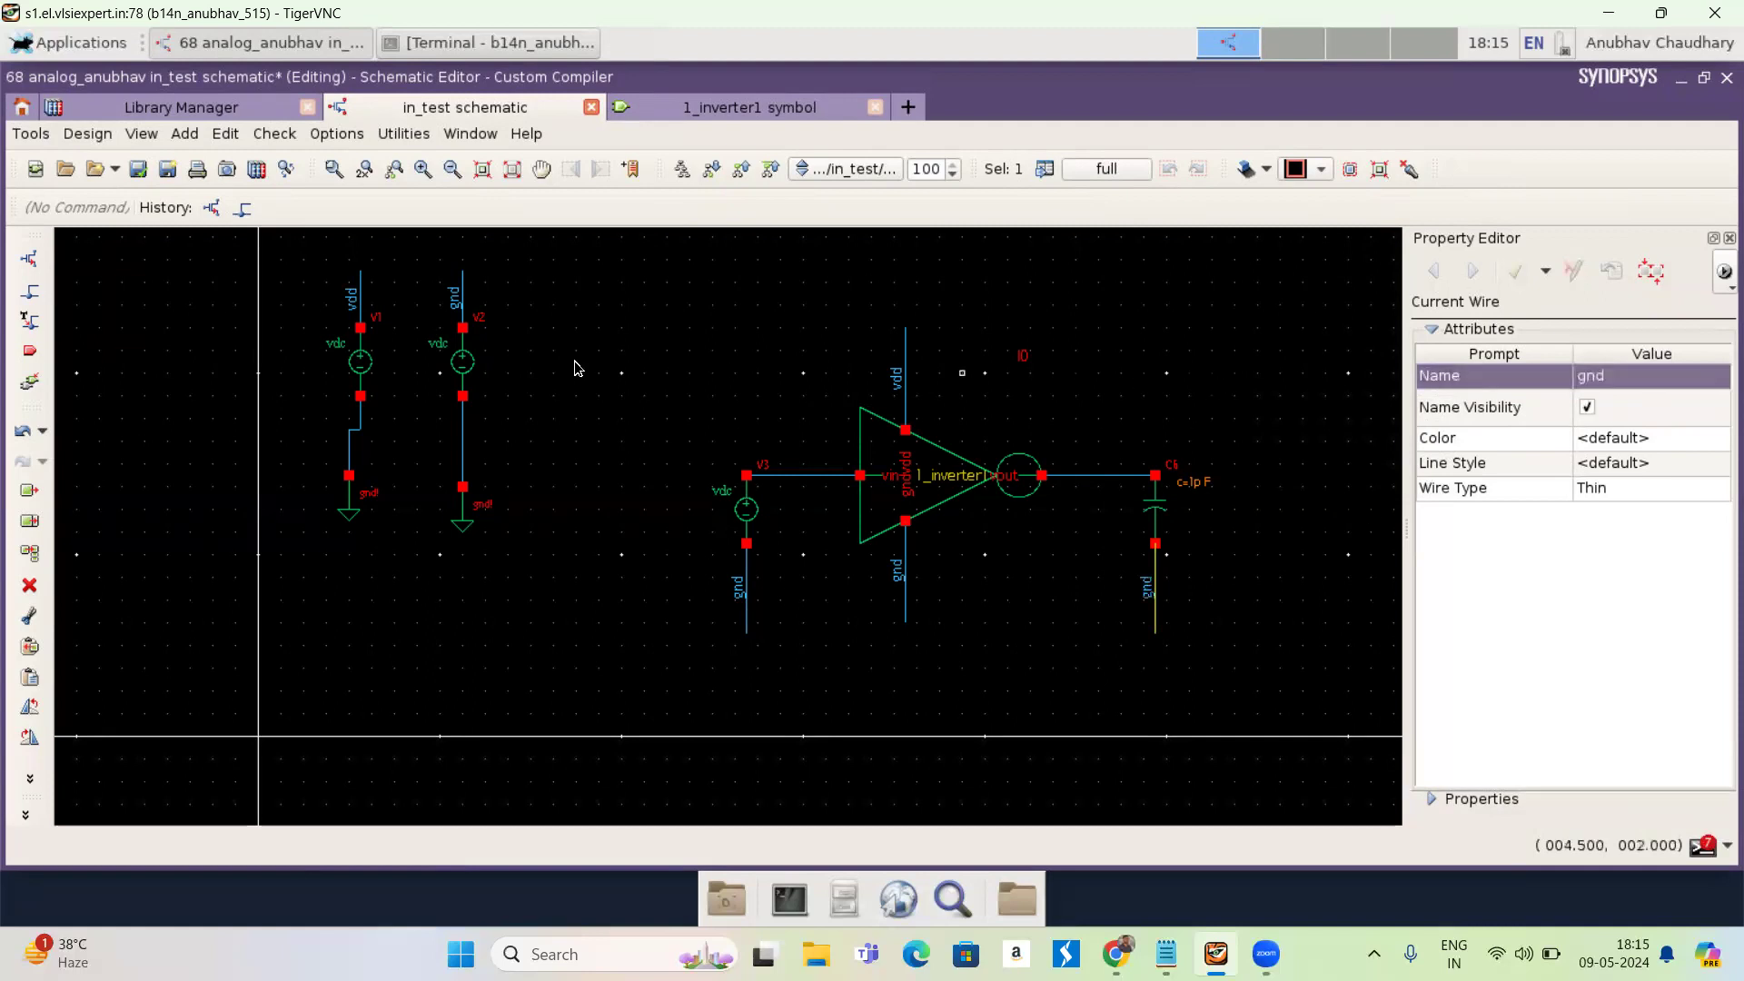
- Set the V1 voltage source's DC Voltage to 3 V
{"action": "left_click", "coordinate": [354, 364]}
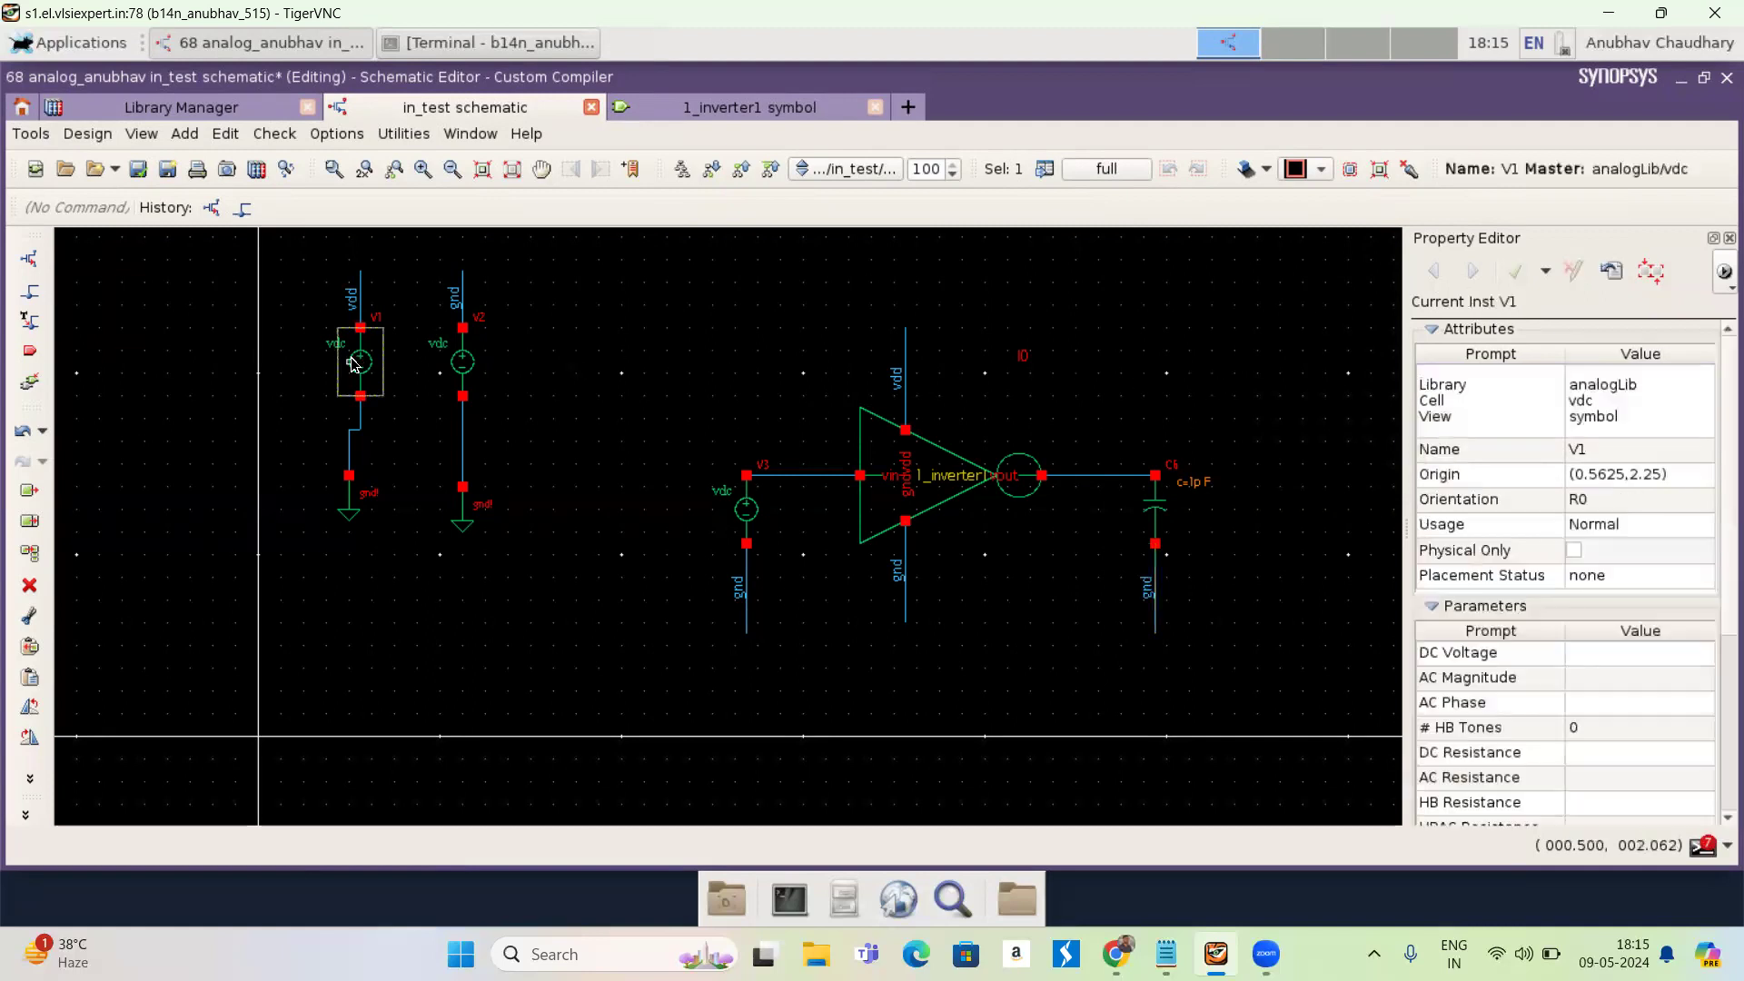
{"action": "left_click", "coordinate": [1623, 655]}
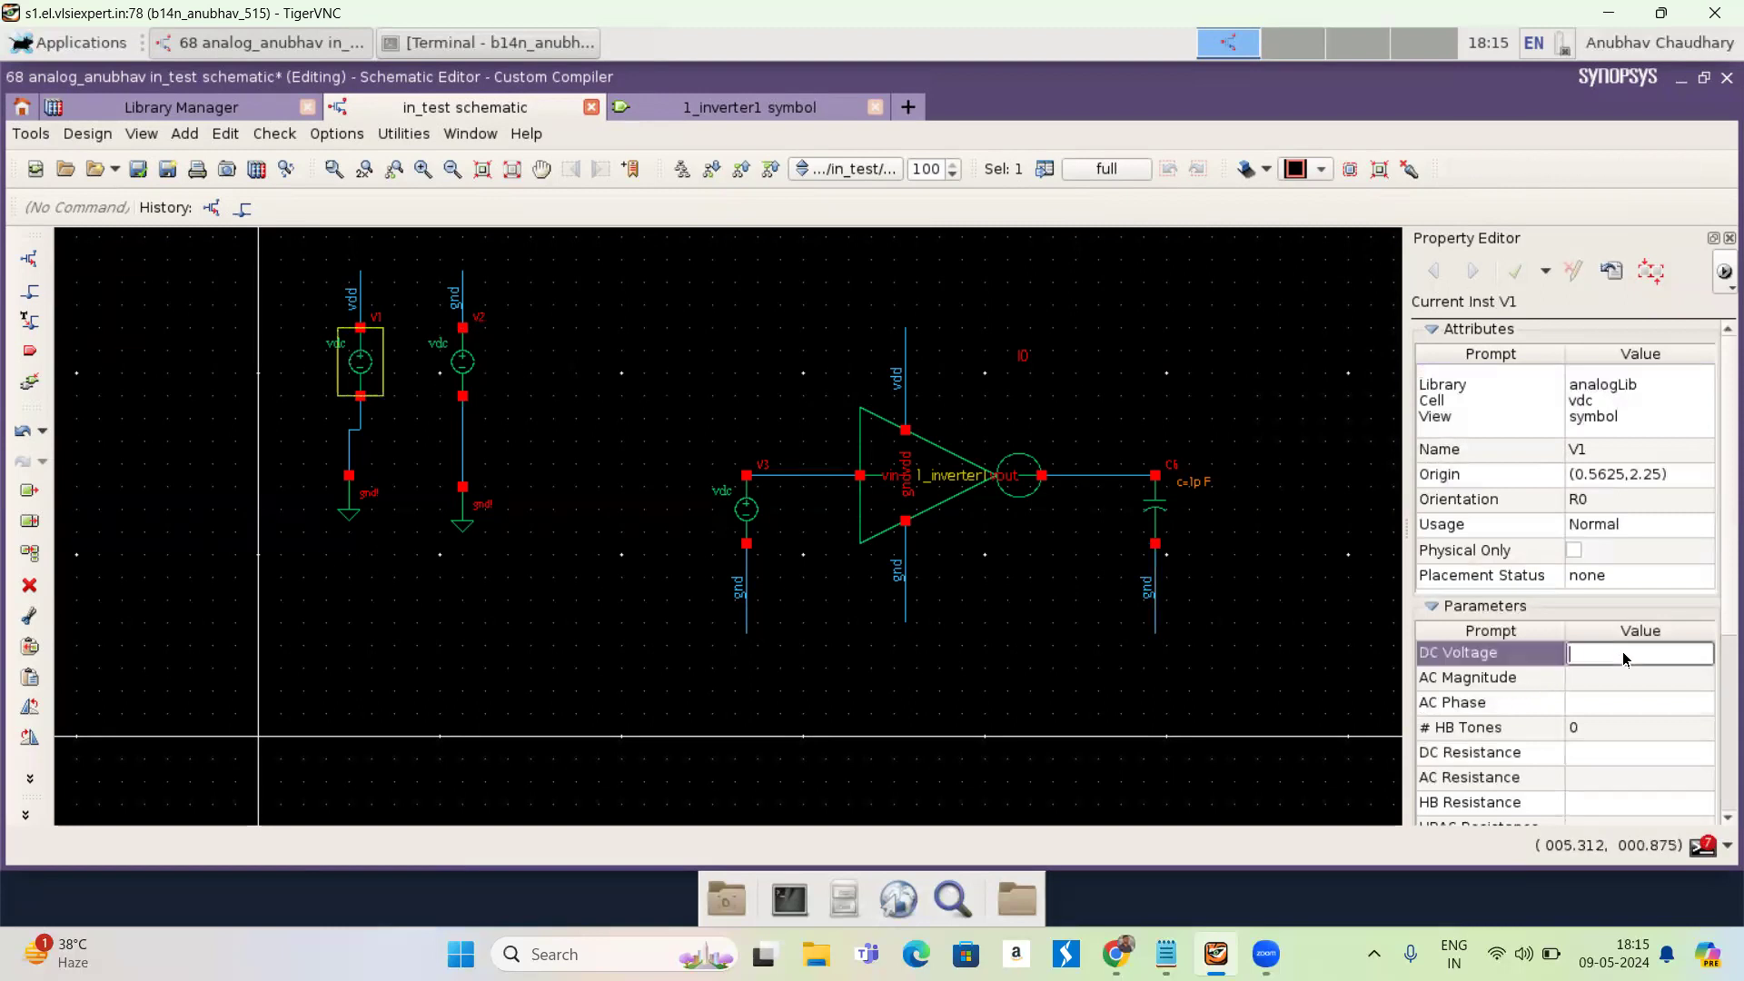
{"action": "type", "text": "3"}
{"action": "key", "text": "Return"}
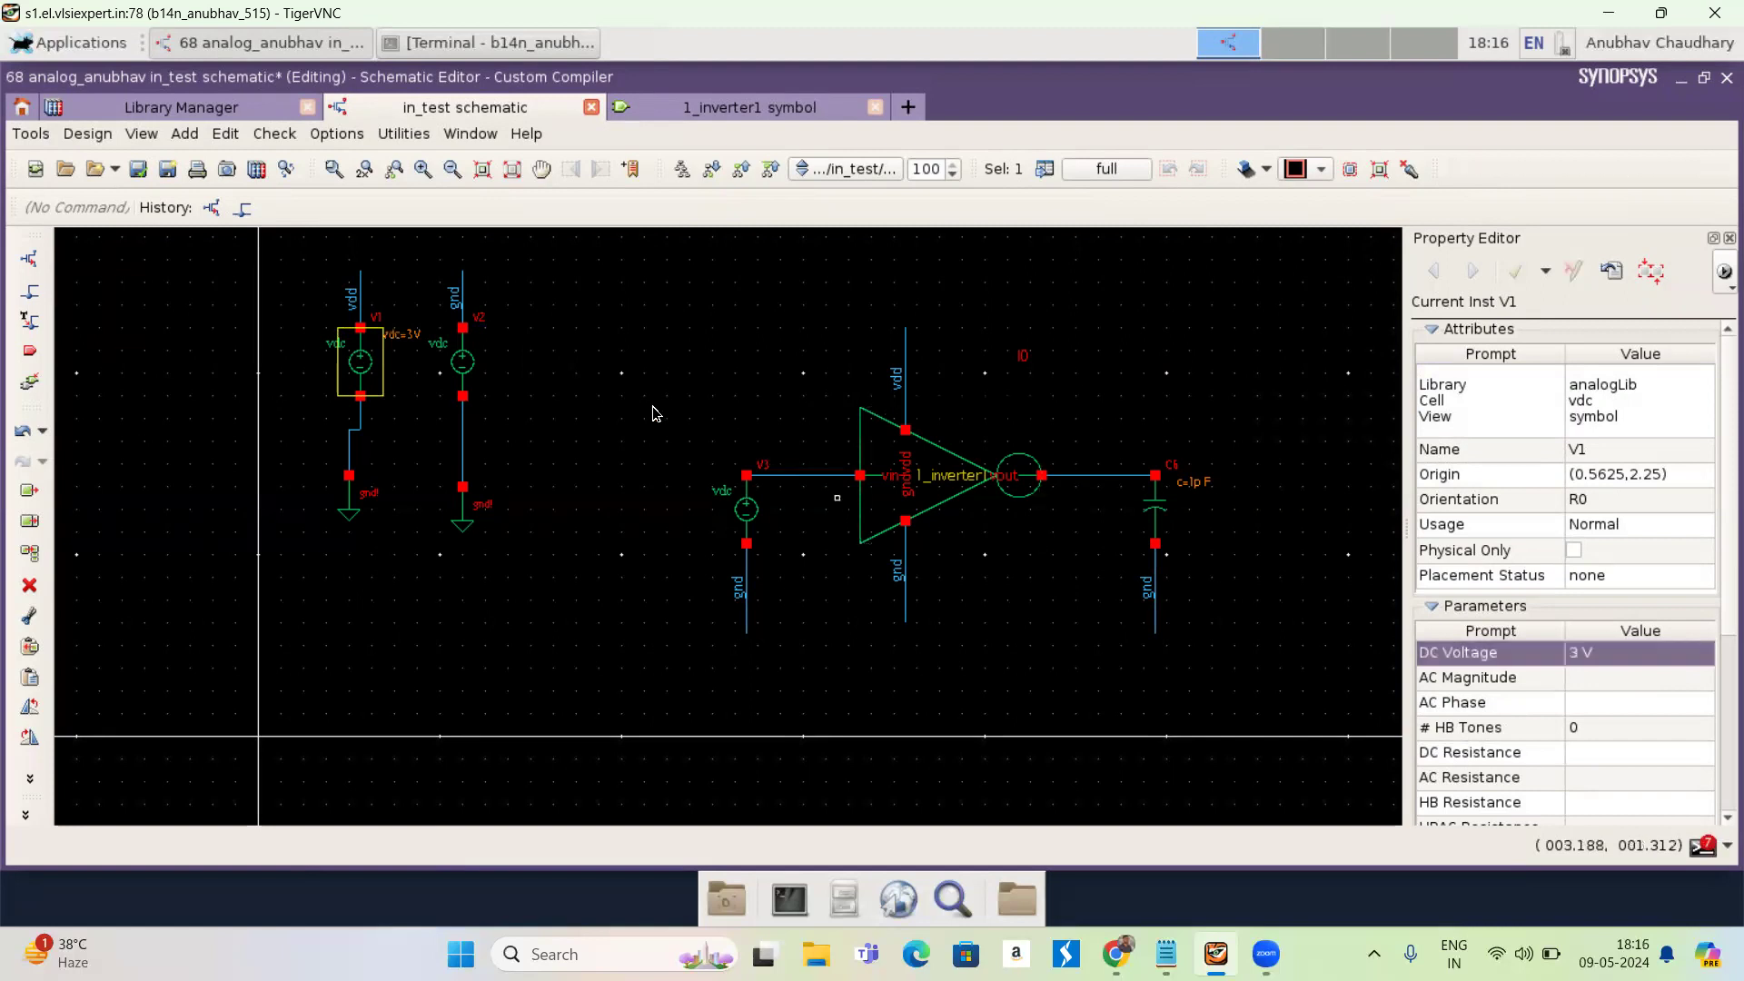
- Set the V2 voltage source's DC Voltage to 0 V
{"action": "left_click", "coordinate": [459, 367]}
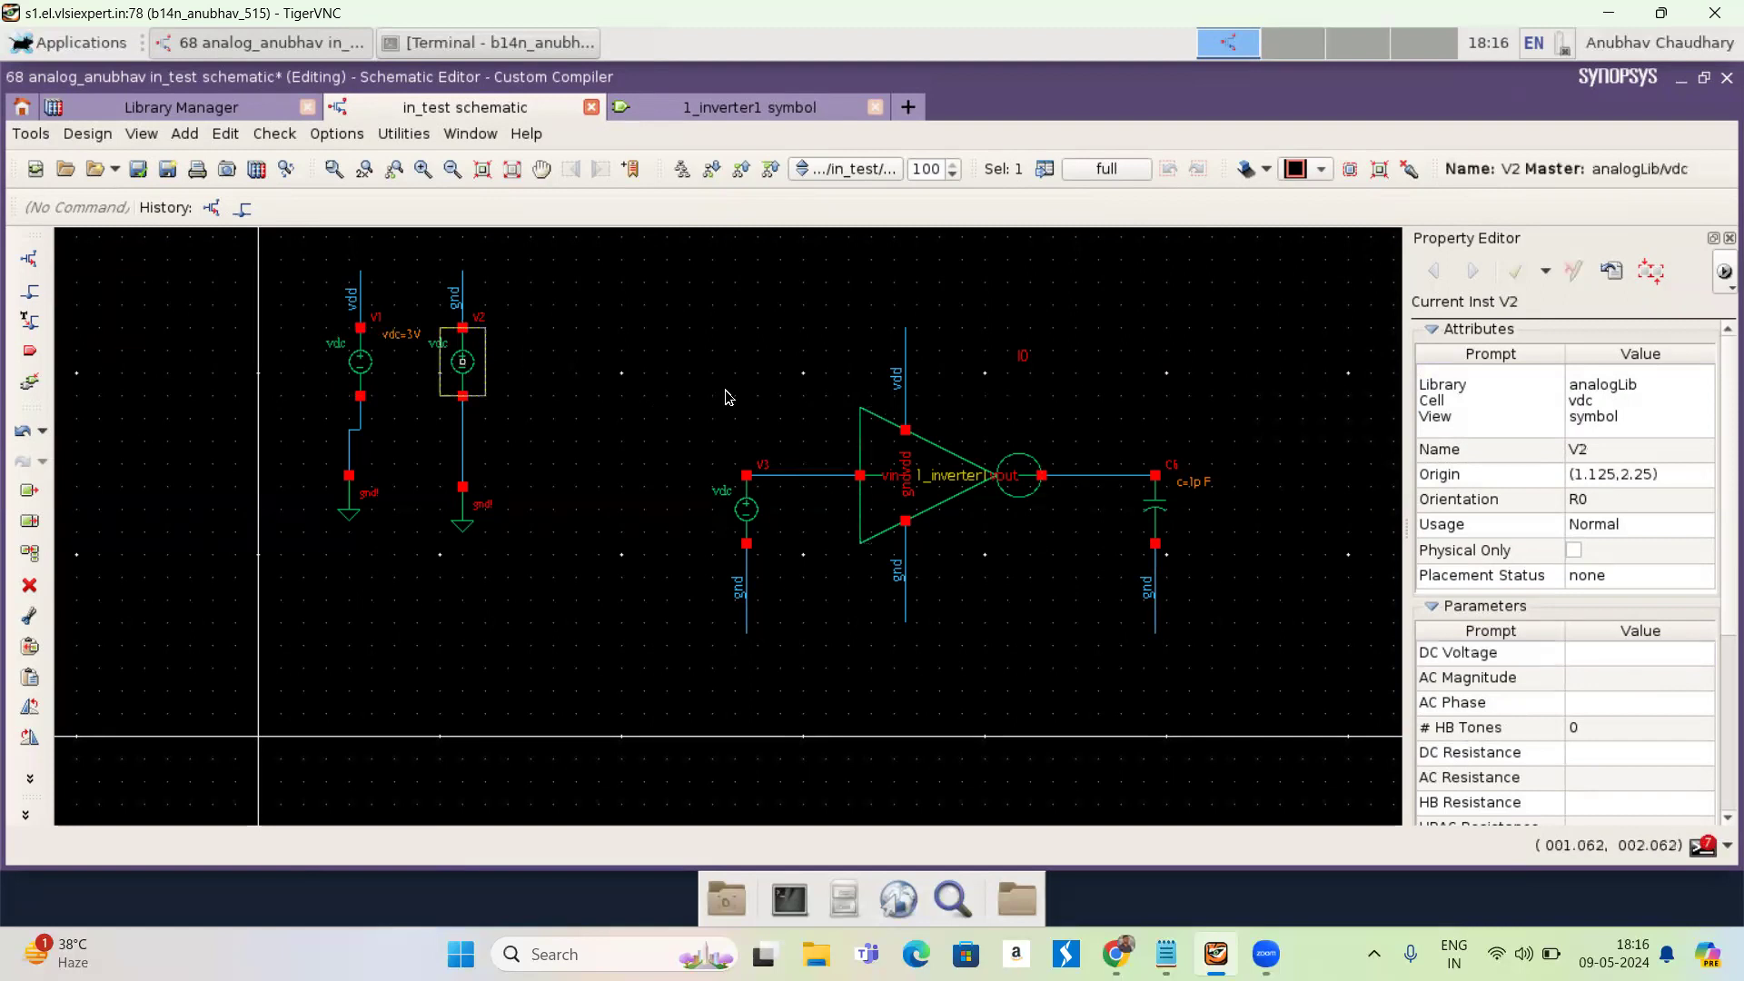
{"action": "left_click", "coordinate": [1599, 652]}
{"action": "type", "text": "0"}
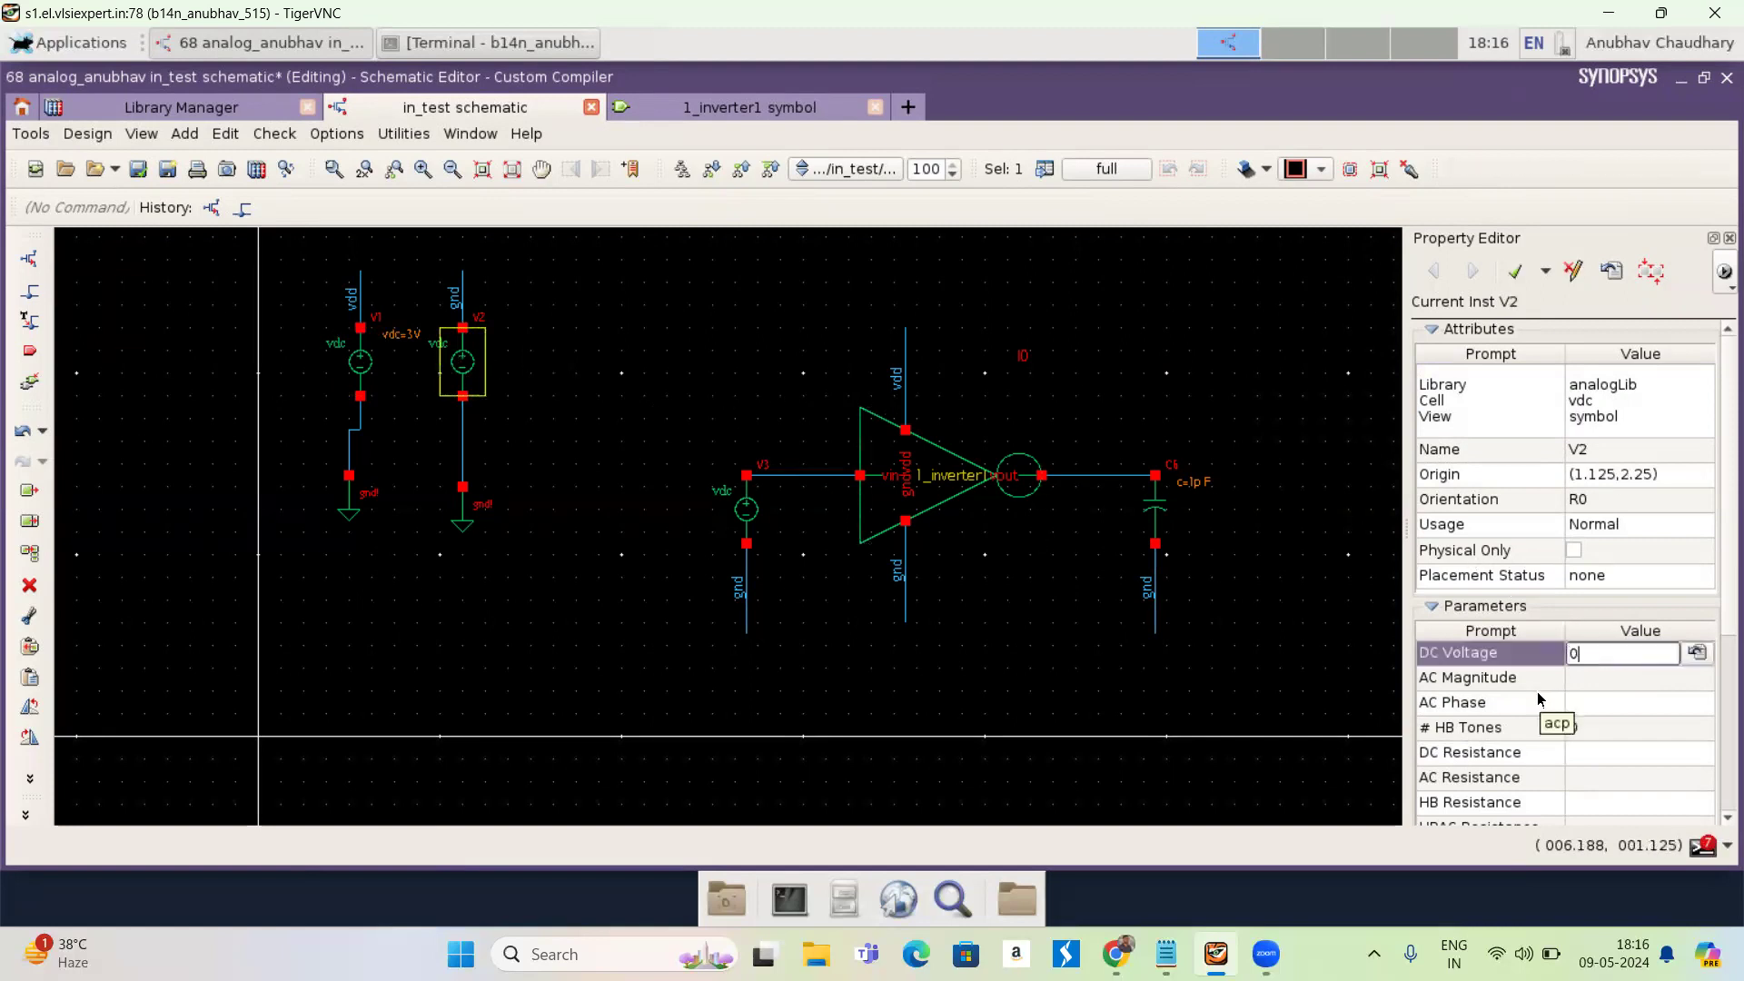
{"action": "key", "text": "Return"}
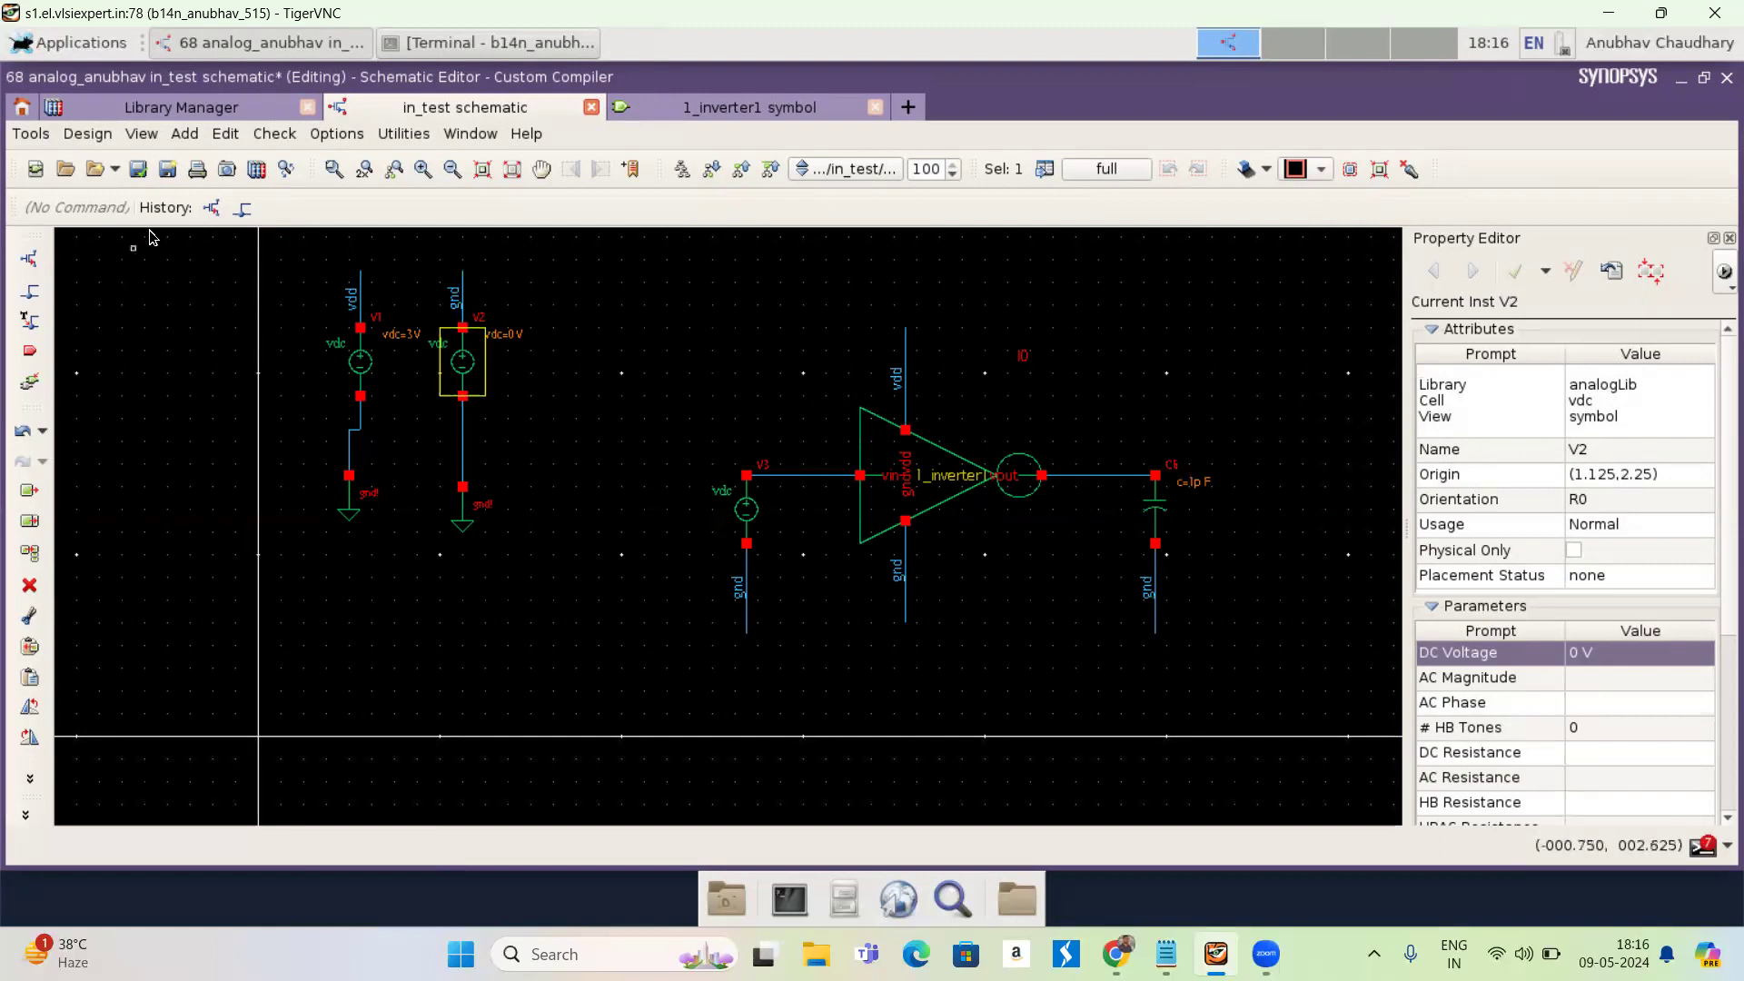
- Check and save in_test, then confirm in the Console that no rule violations were found
{"action": "left_click", "coordinate": [138, 170]}
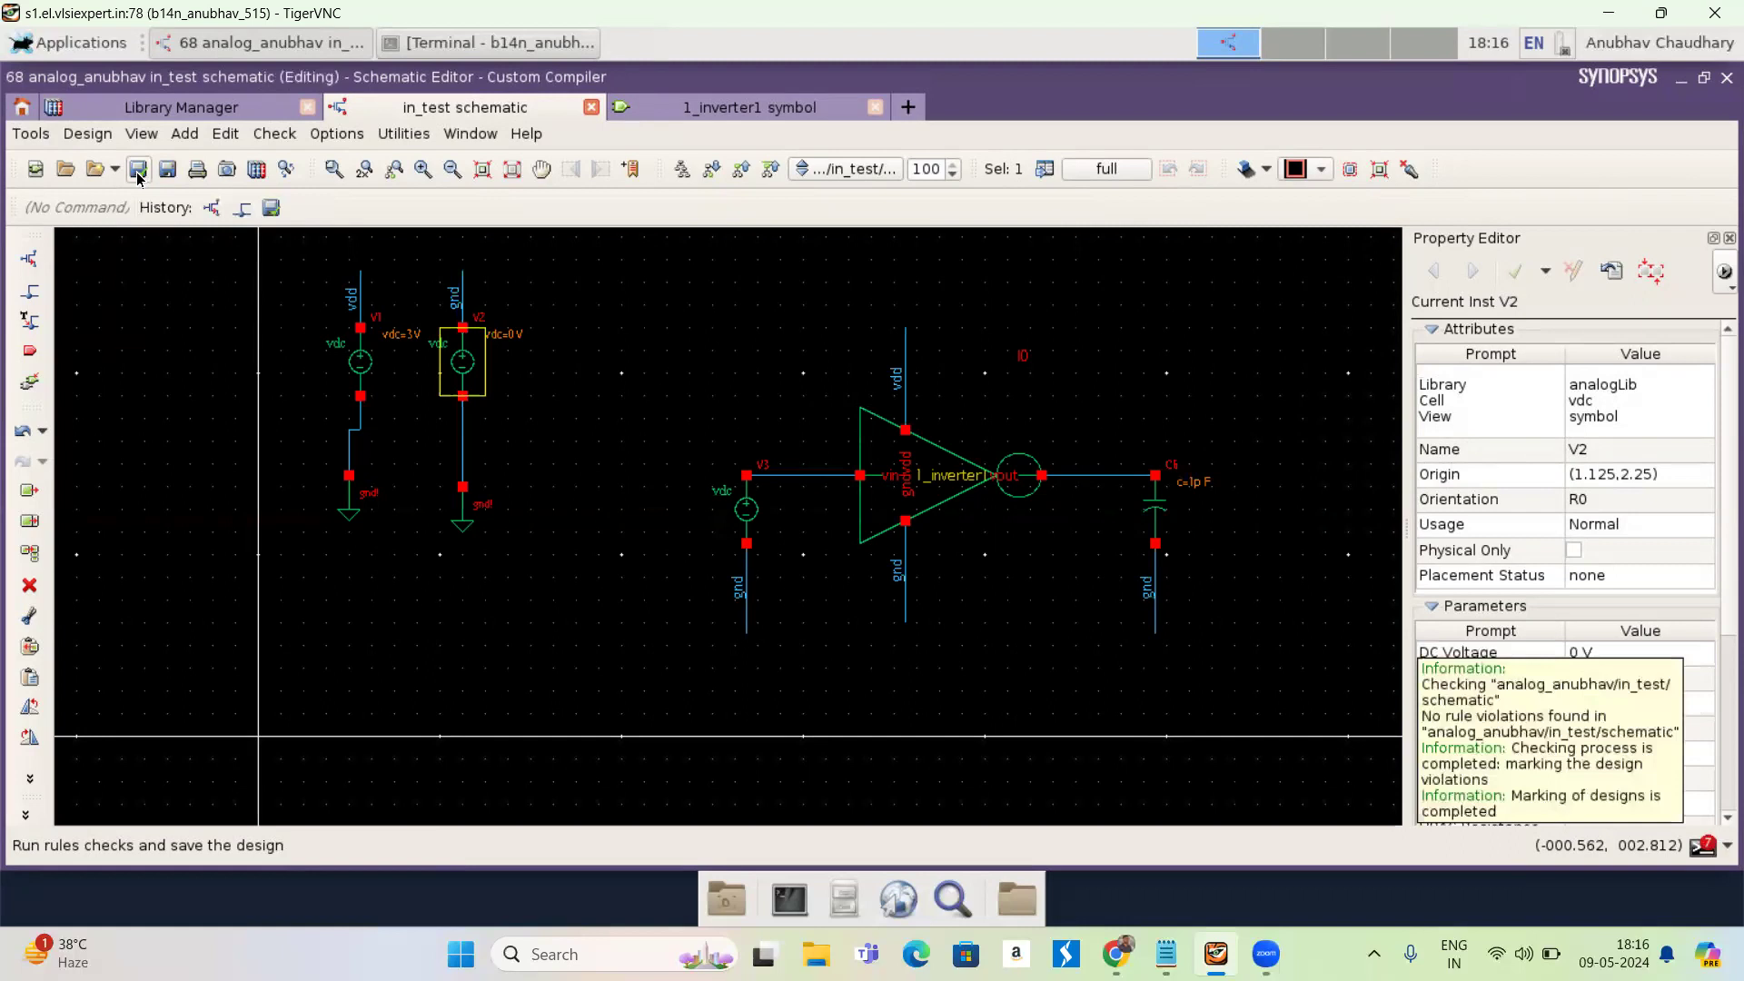
{"action": "left_click", "coordinate": [1702, 847]}
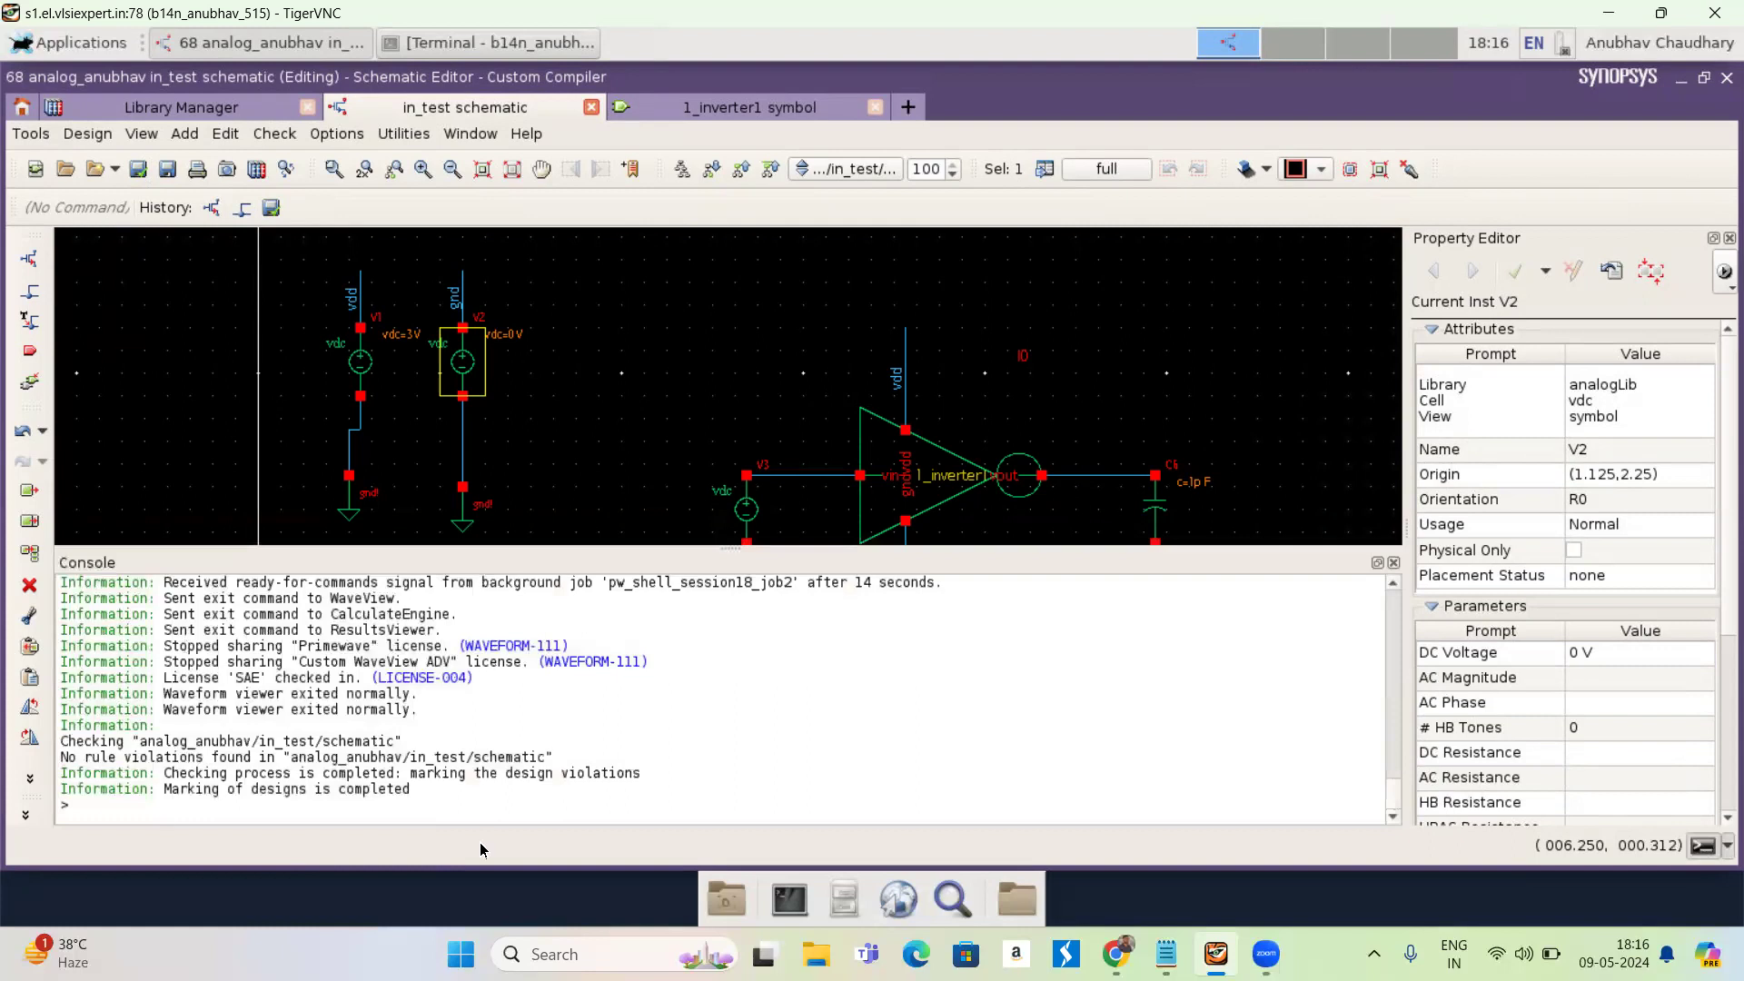
{"action": "left_click", "coordinate": [1395, 563]}
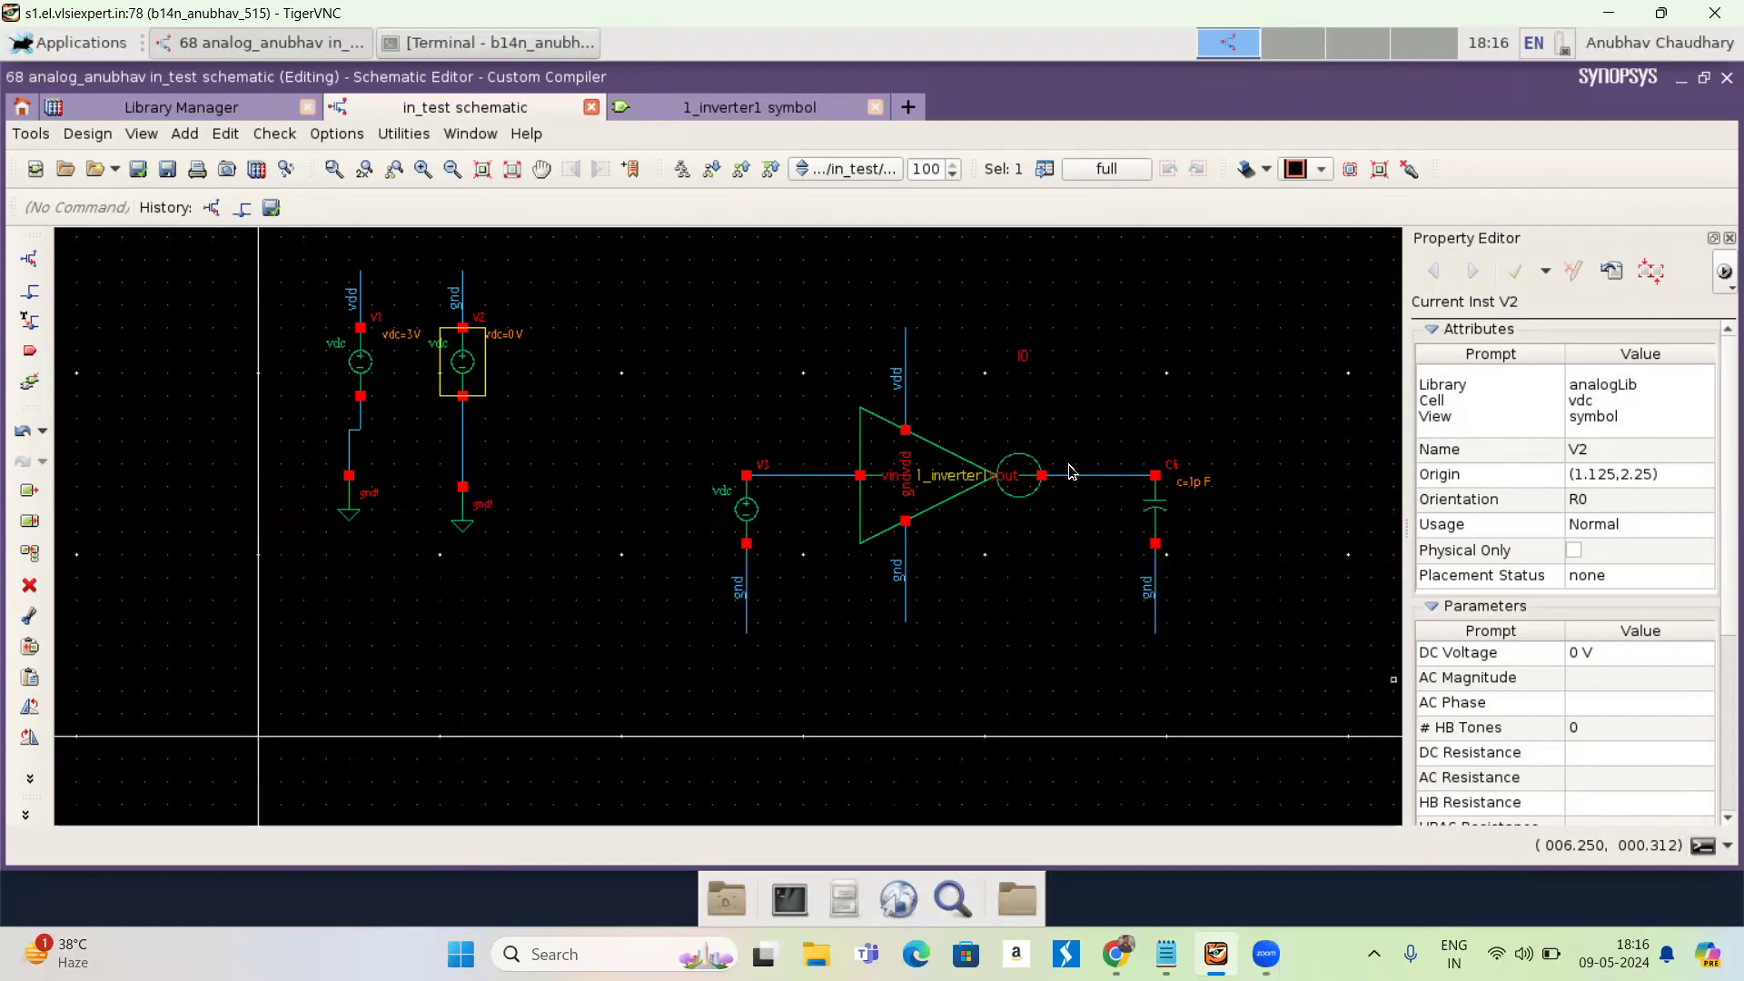
{"action": "left_click", "coordinate": [33, 136]}
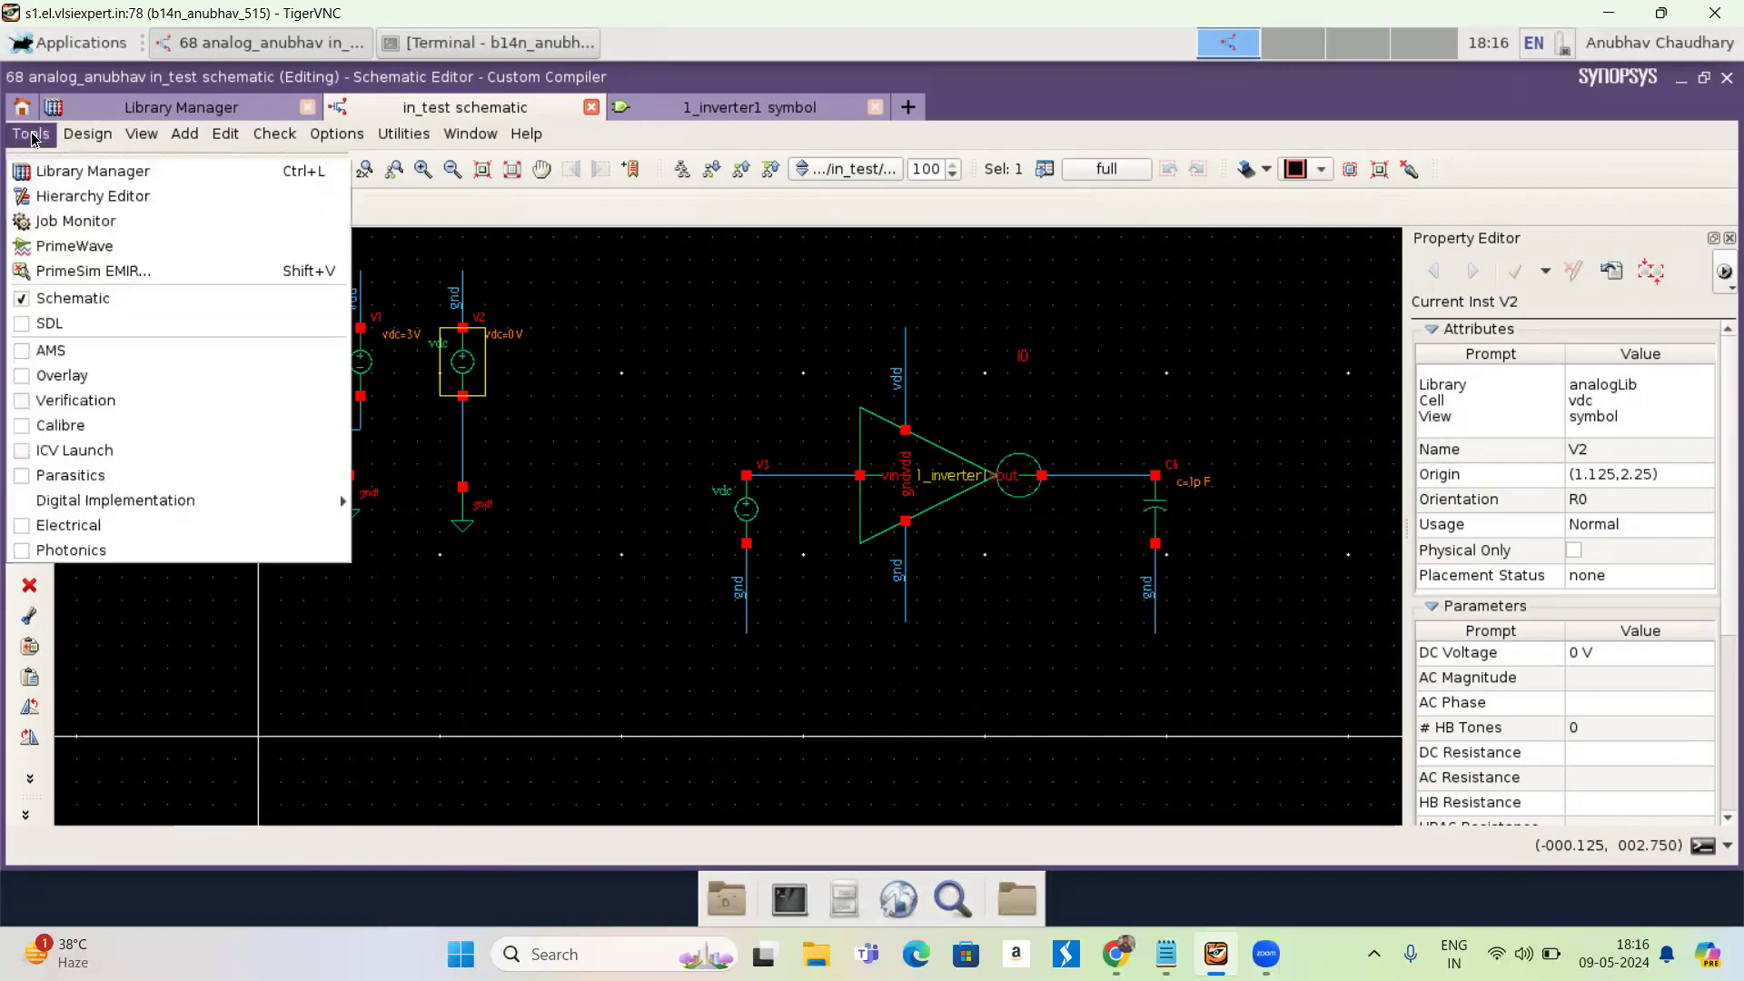
- Launch PrimeWave for in_test and choose PrimeSim HSPICE as the simulation engine
{"action": "left_click", "coordinate": [60, 244]}
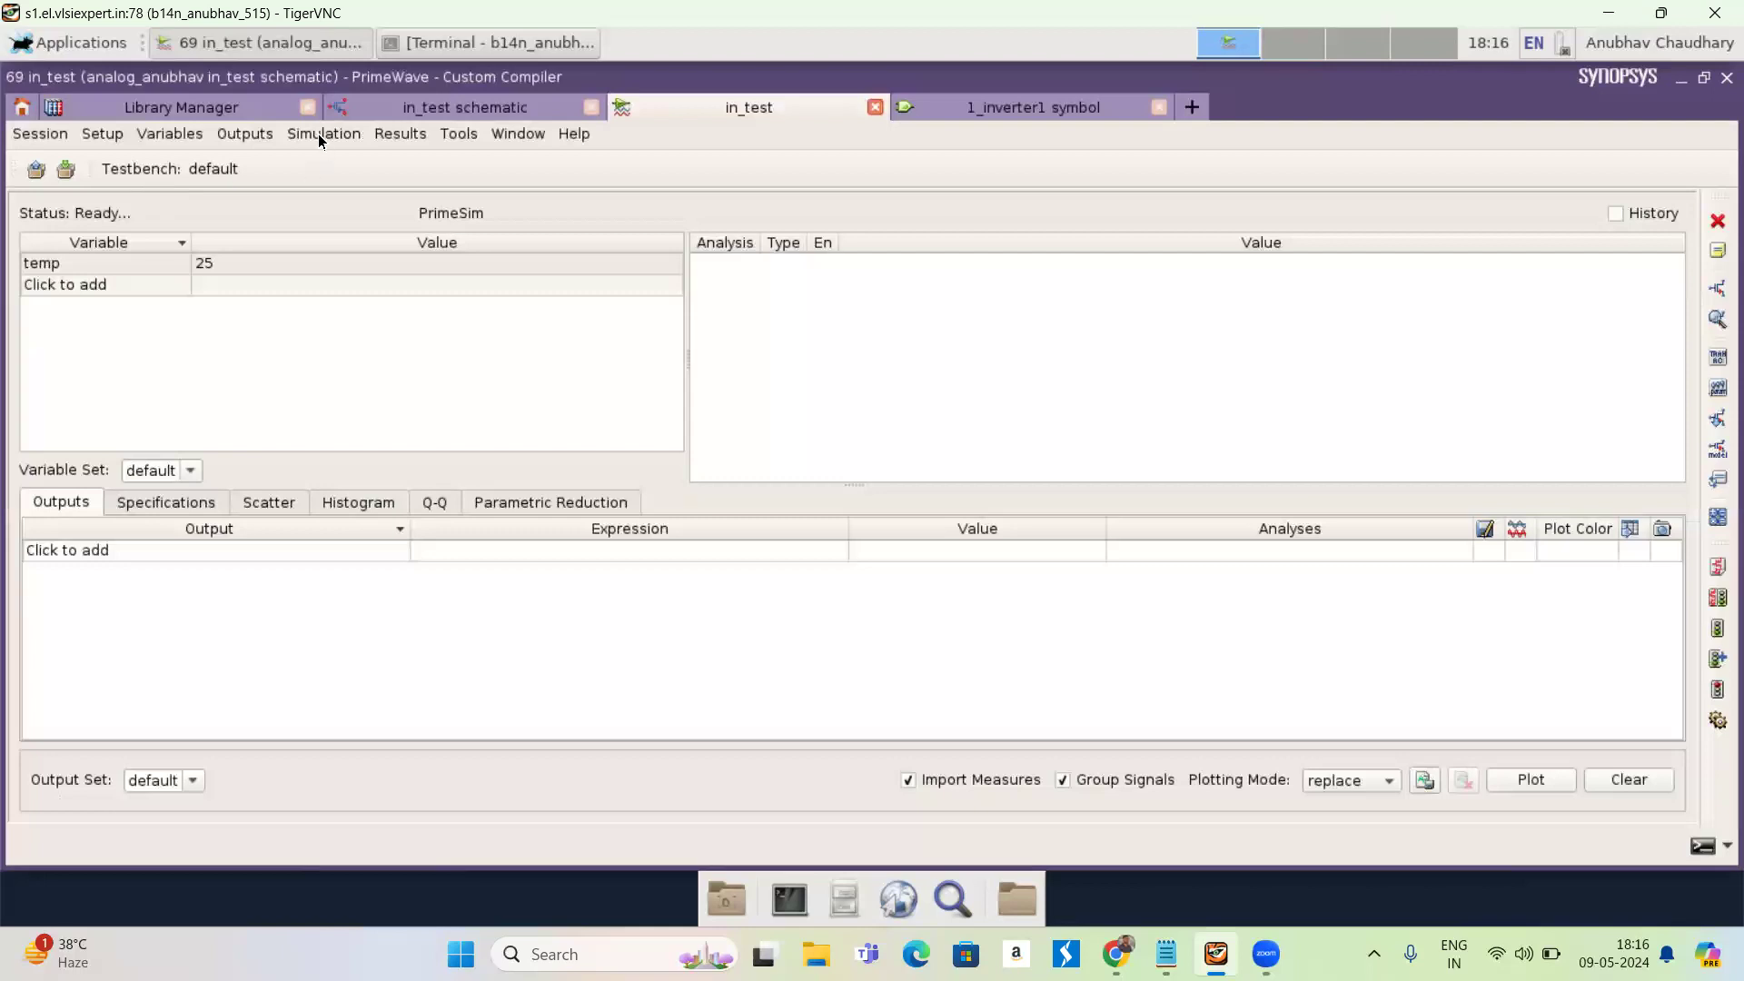
{"action": "left_click", "coordinate": [320, 135]}
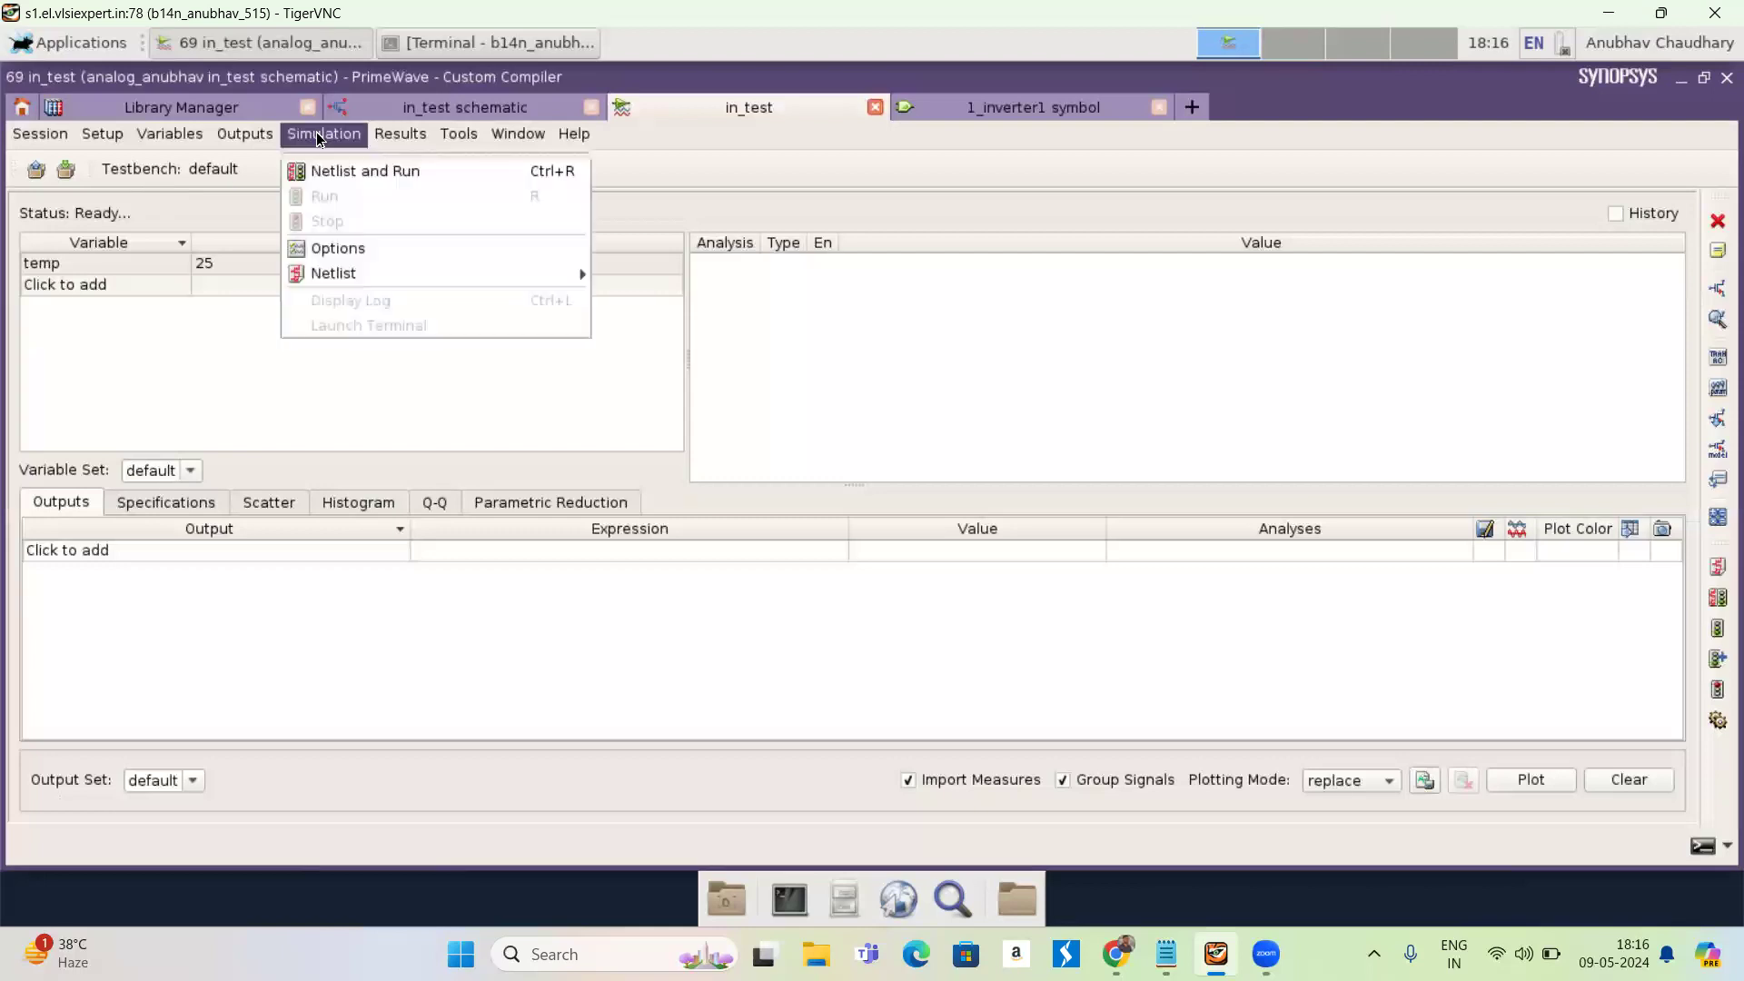
{"action": "left_click", "coordinate": [329, 248]}
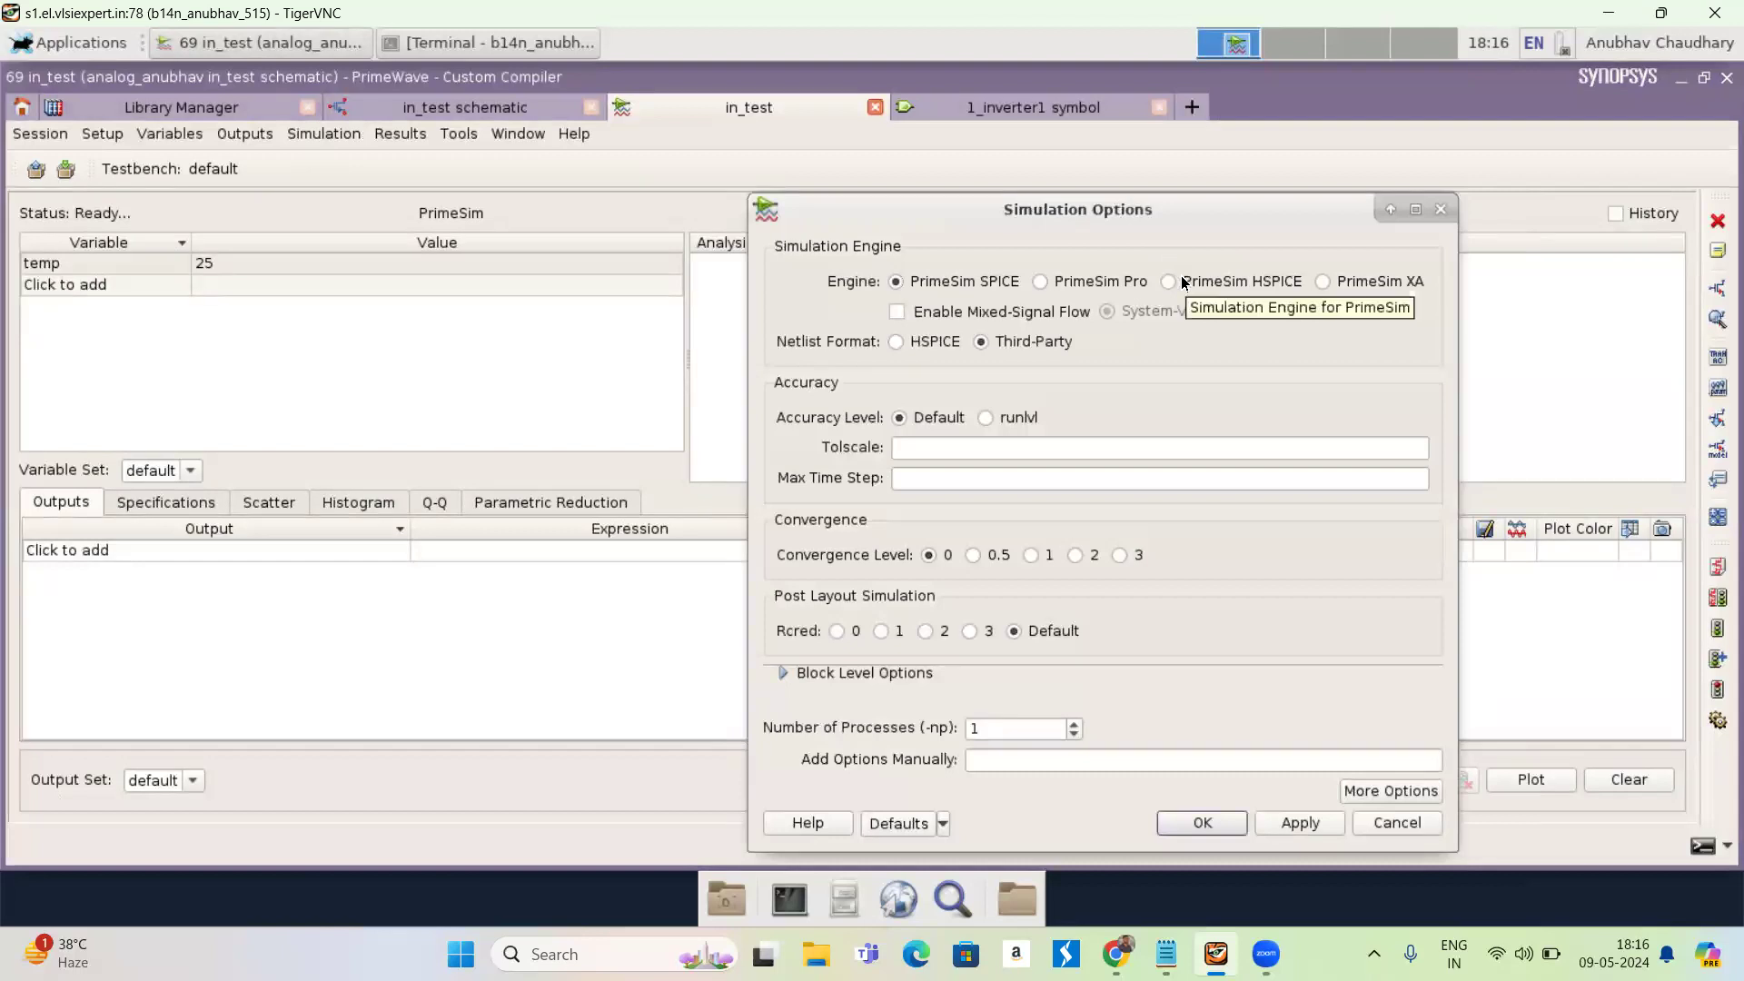
{"action": "left_click", "coordinate": [1184, 282]}
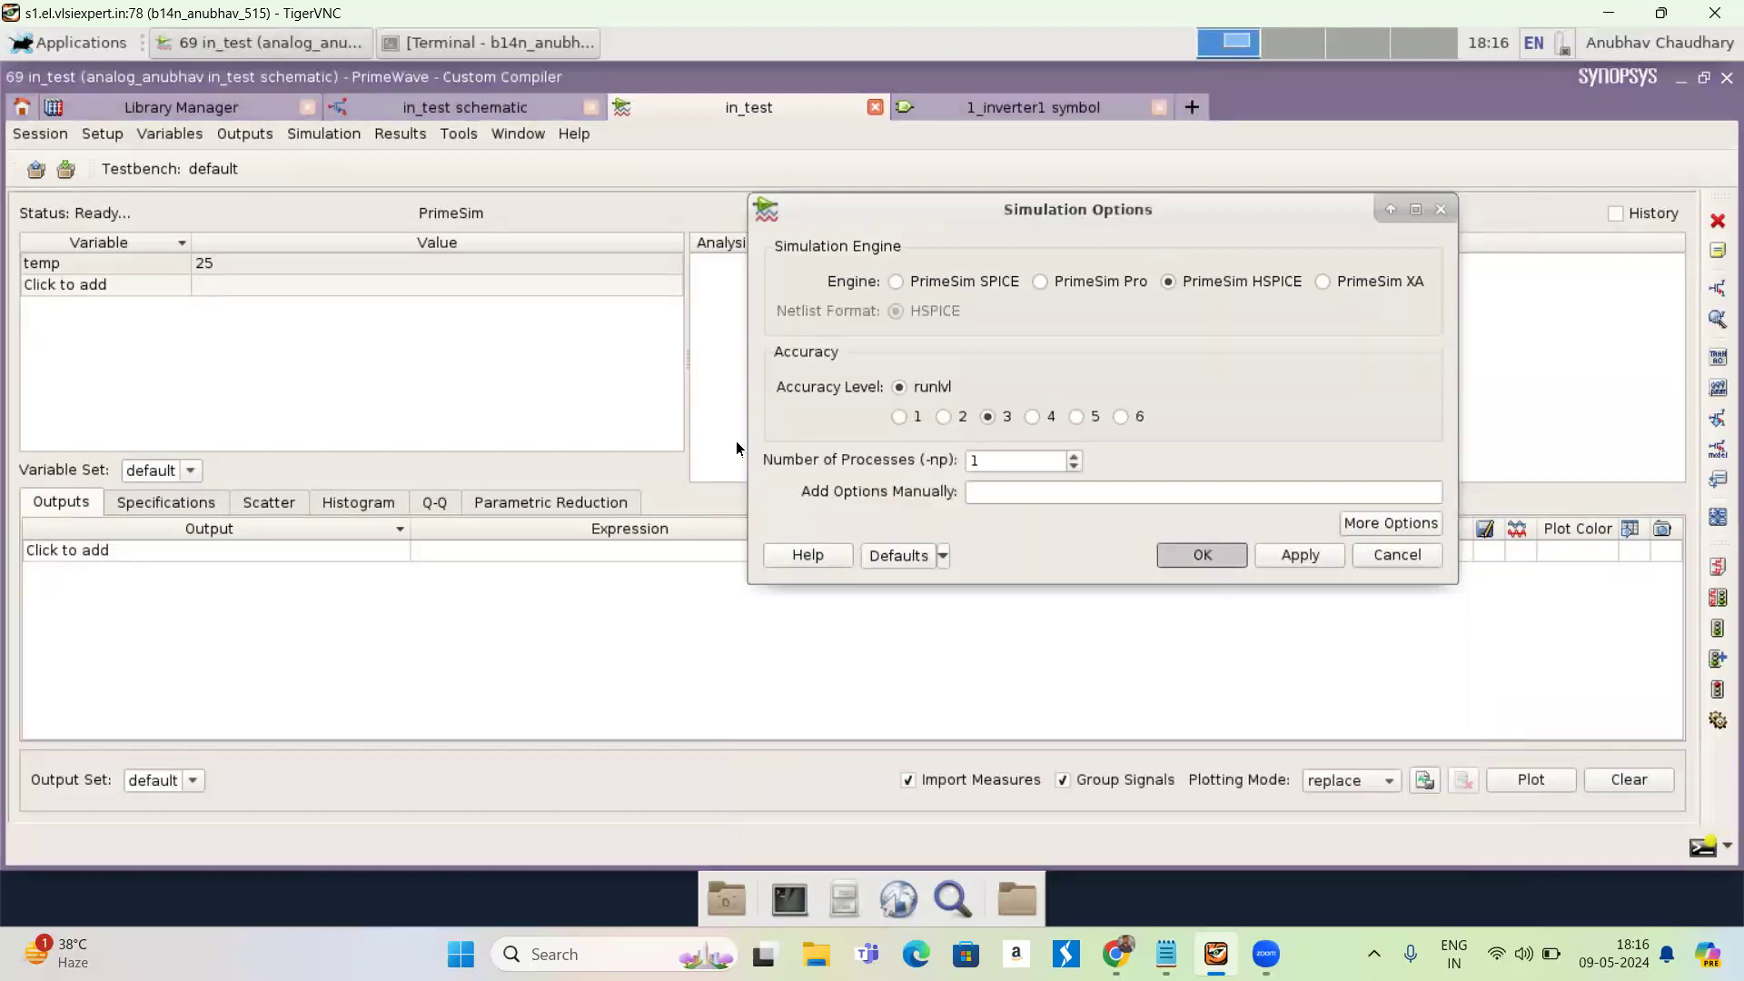
- In the Simulator settings, change the Testbench Name from default to VTC
{"action": "left_click", "coordinate": [98, 138]}
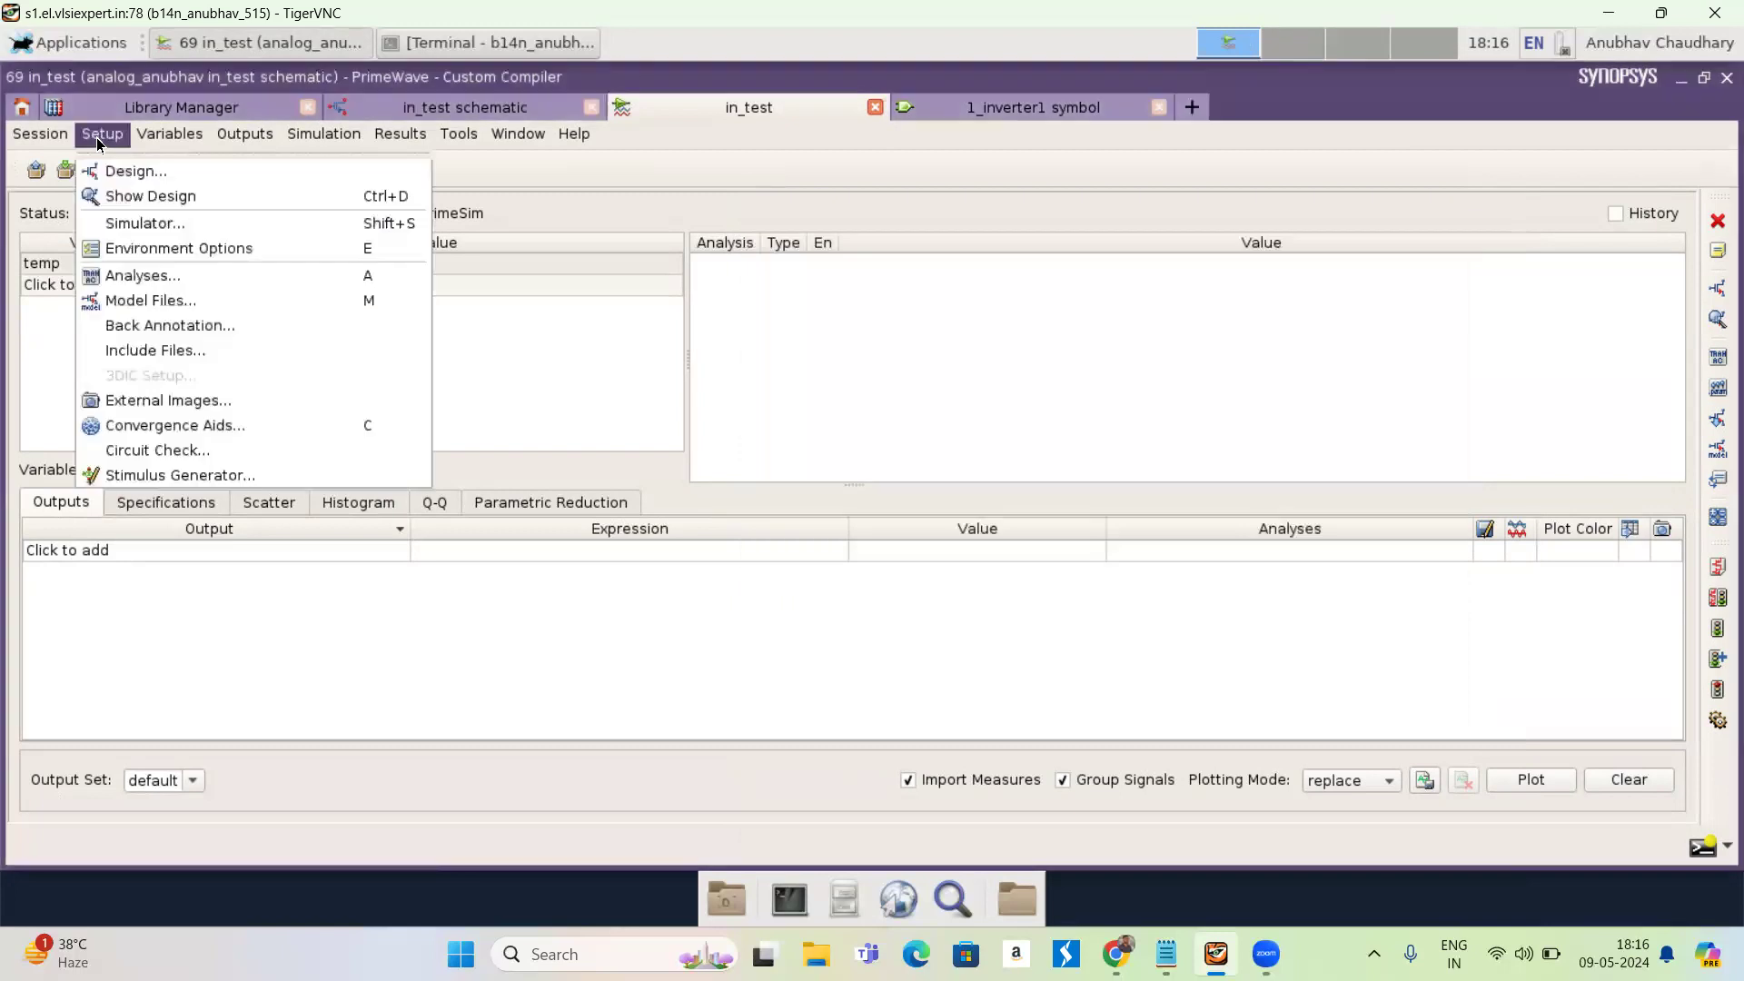
{"action": "left_click", "coordinate": [124, 223]}
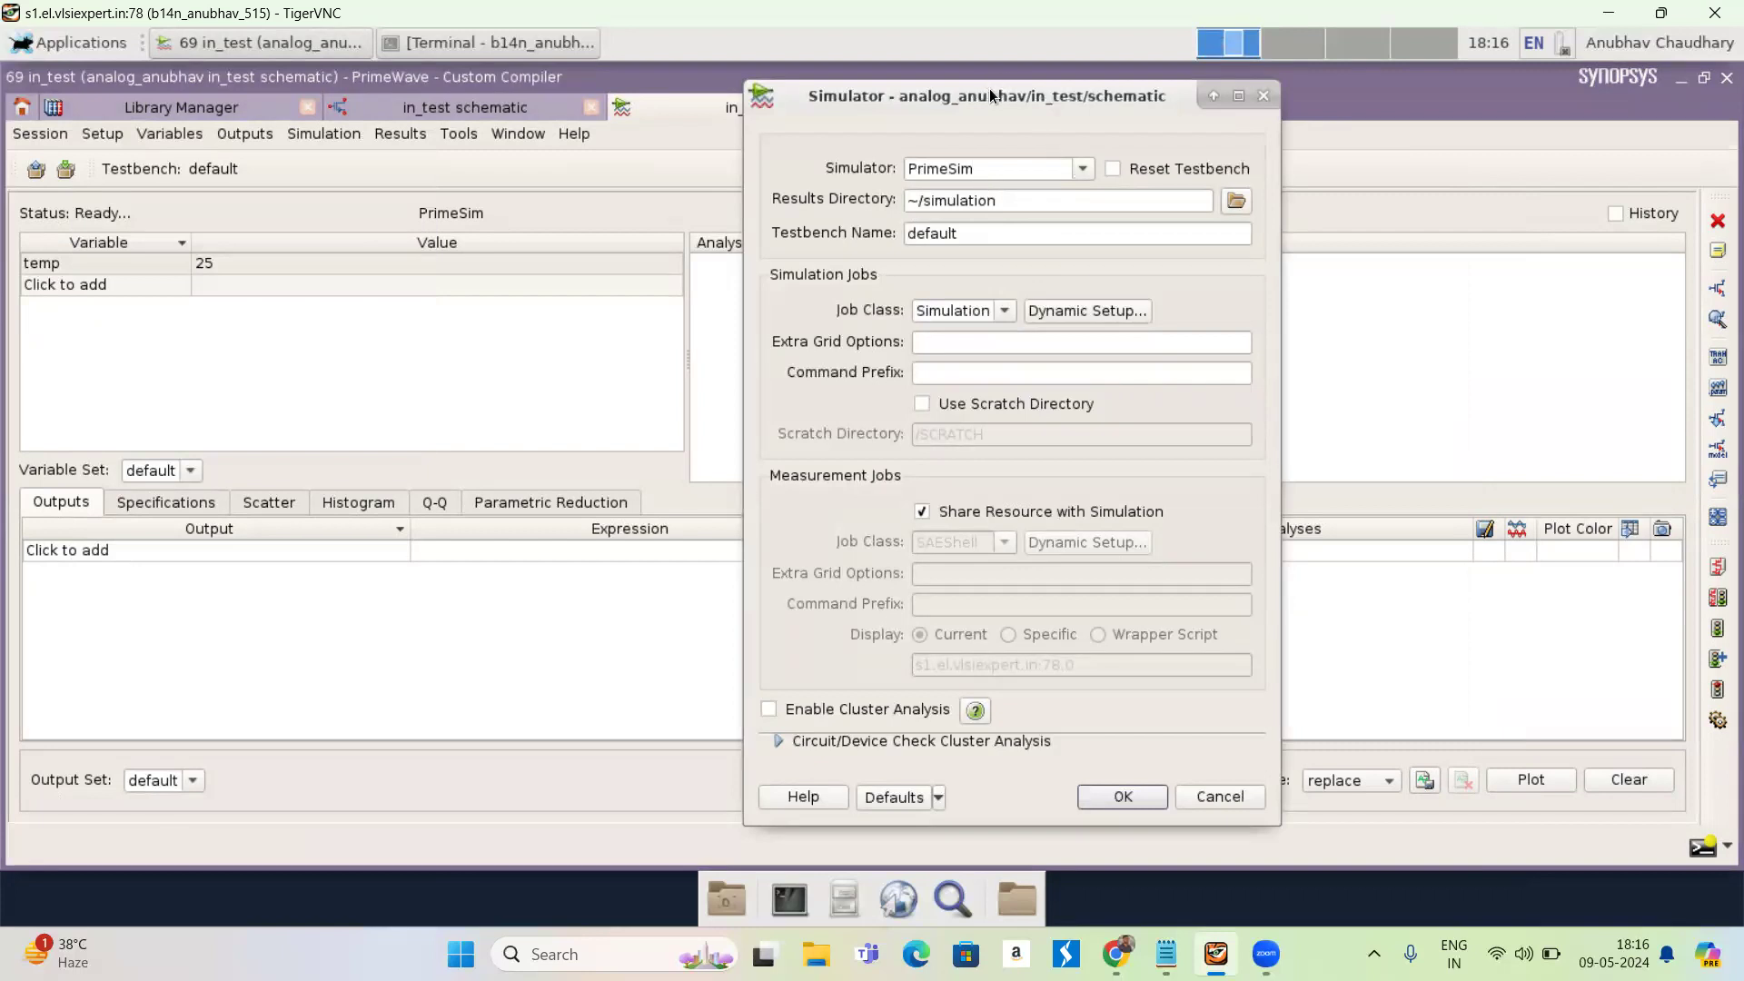
{"action": "left_click_drag", "start_coordinate": [989, 89], "coordinate": [985, 72]}
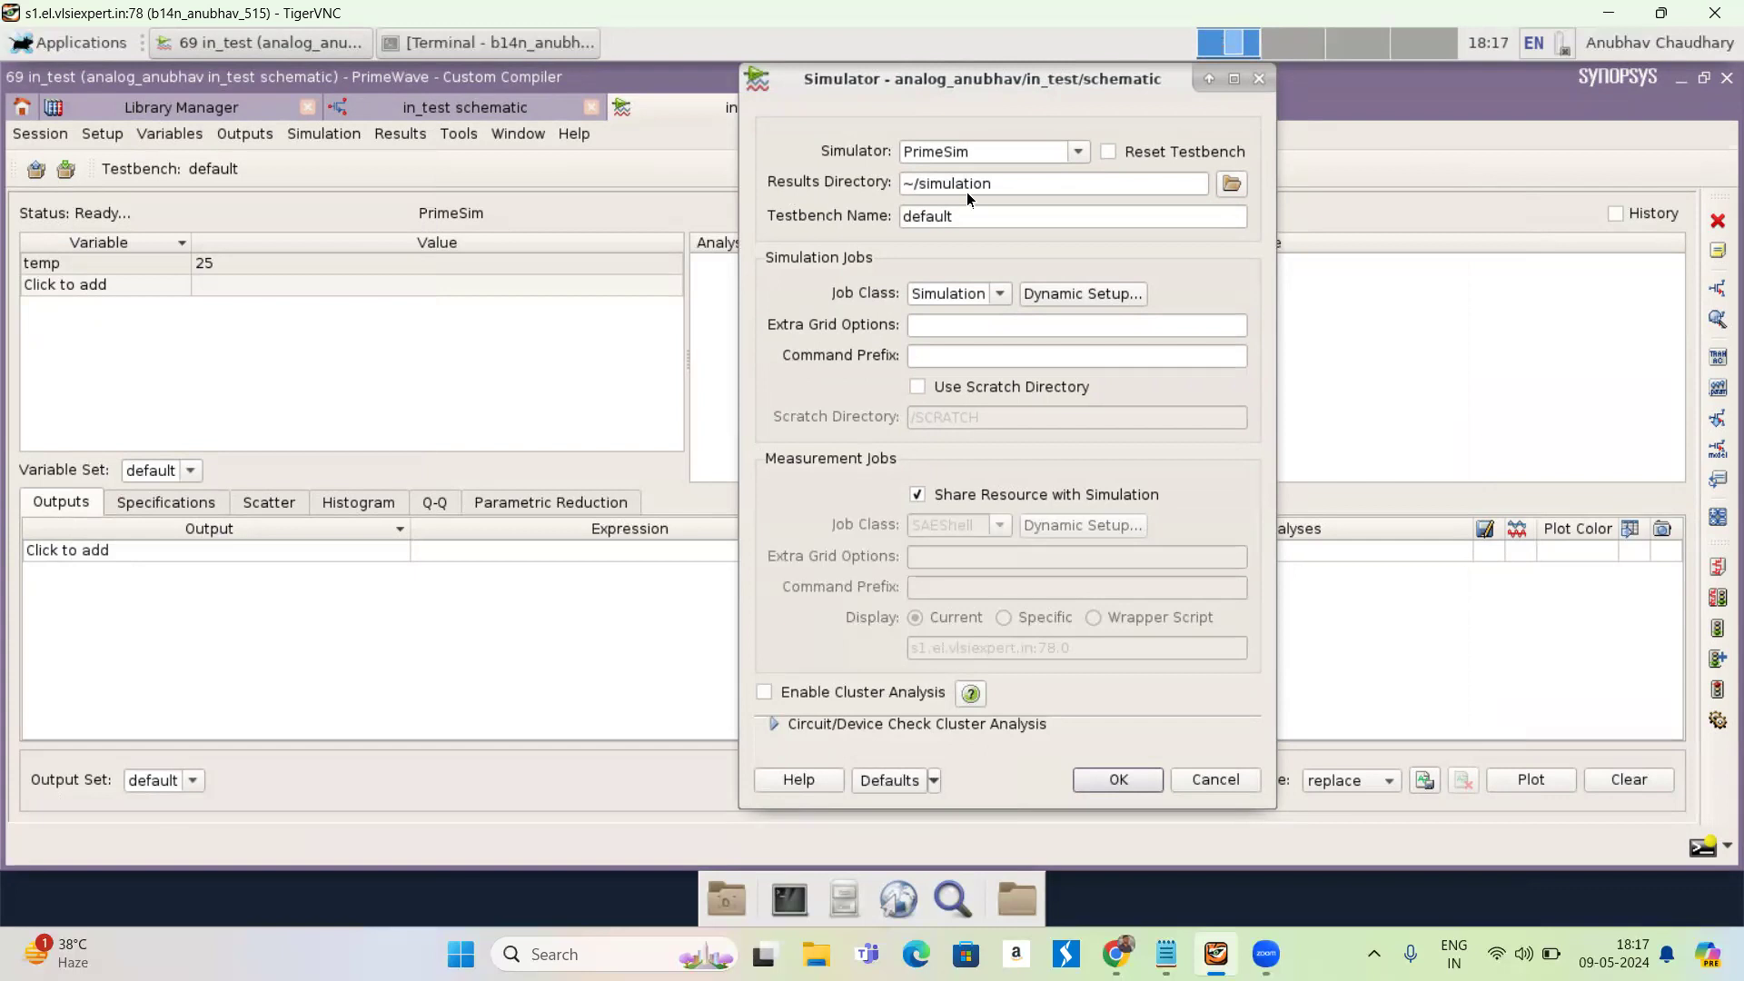
{"action": "left_click", "coordinate": [987, 209]}
{"action": "key", "text": "BackSpace"}
{"action": "key", "text": "BackSpace"}
{"action": "key", "text": "BackSpace"}
{"action": "key", "text": "BackSpace"}
{"action": "key", "text": "BackSpace"}
{"action": "key", "text": "BackSpace"}
{"action": "key", "text": "BackSpace"}
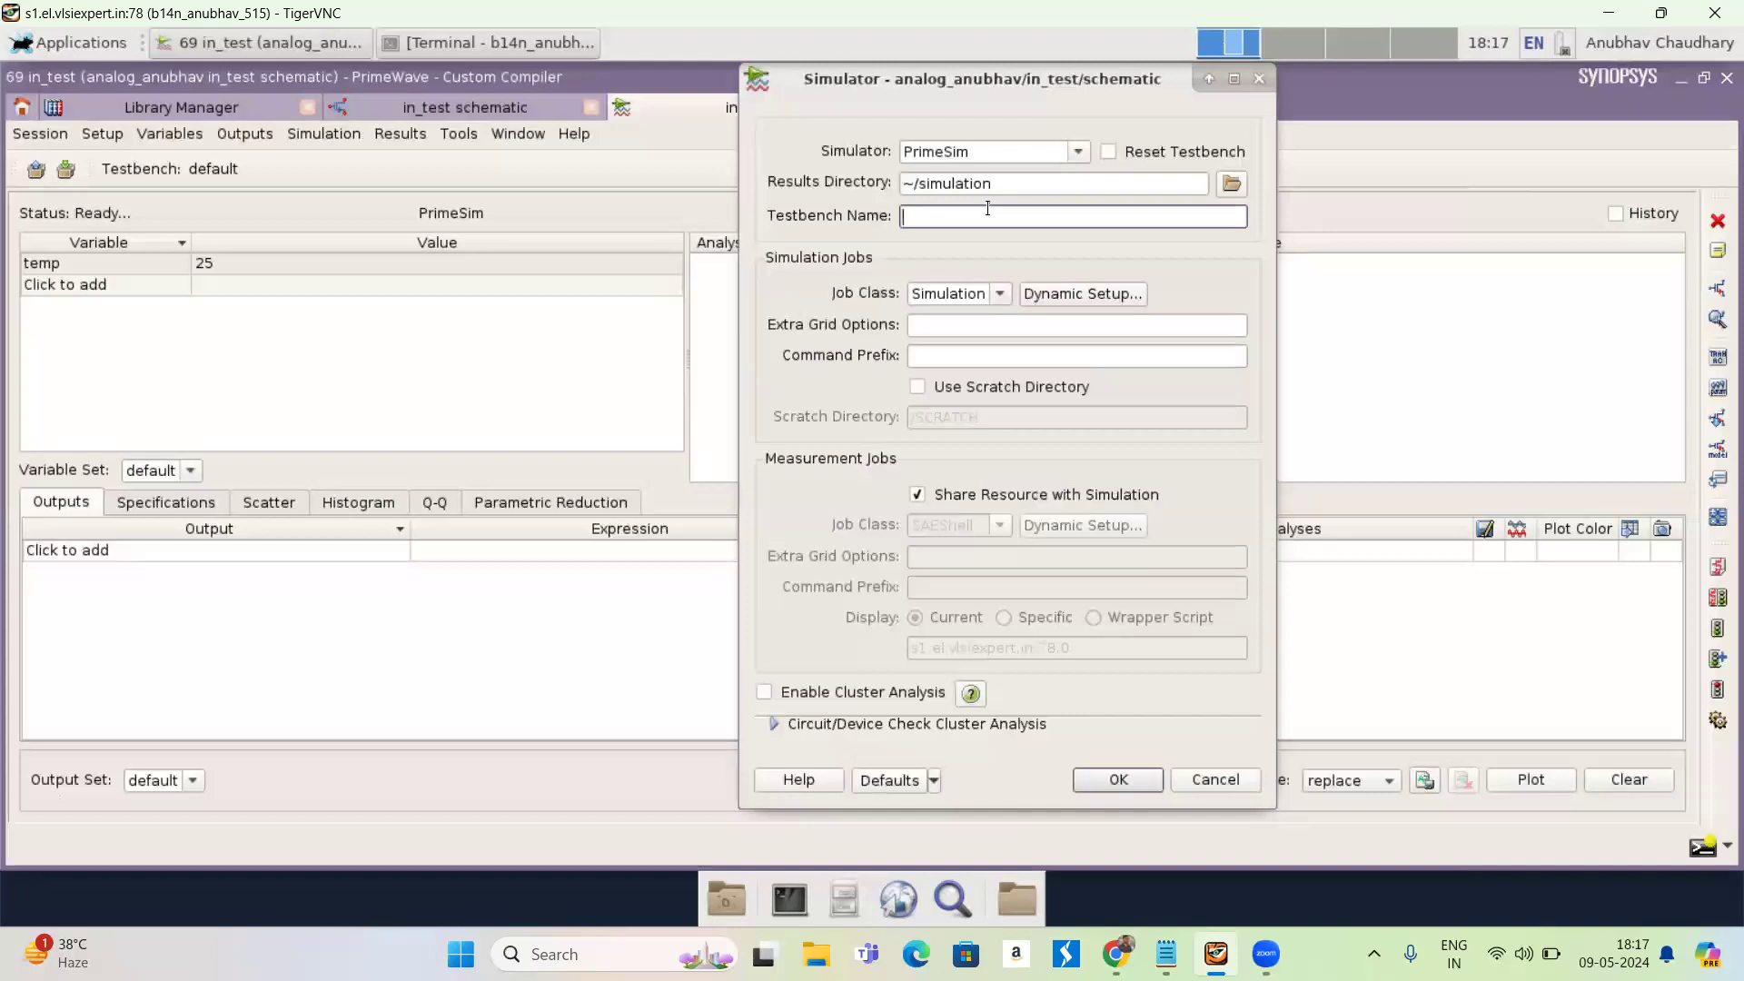
{"action": "type", "text": "VTC"}
{"action": "key", "text": "Return"}
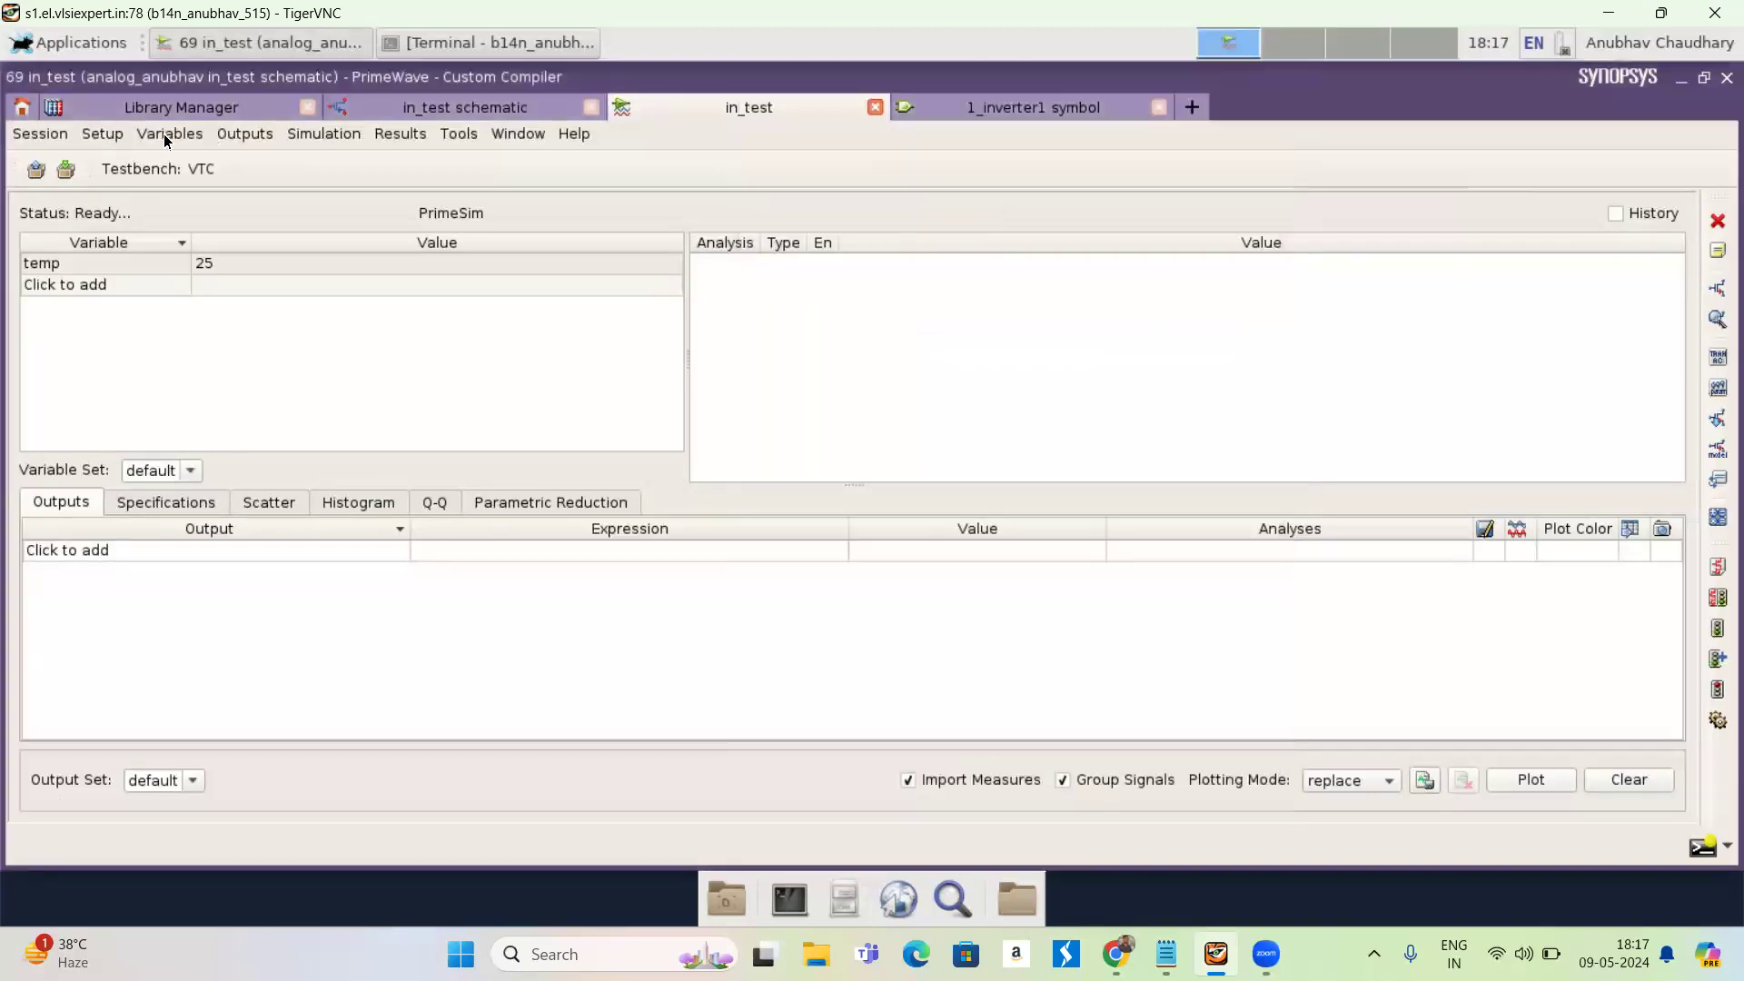
- Accept the Environment Options unchanged
{"action": "left_click", "coordinate": [103, 134]}
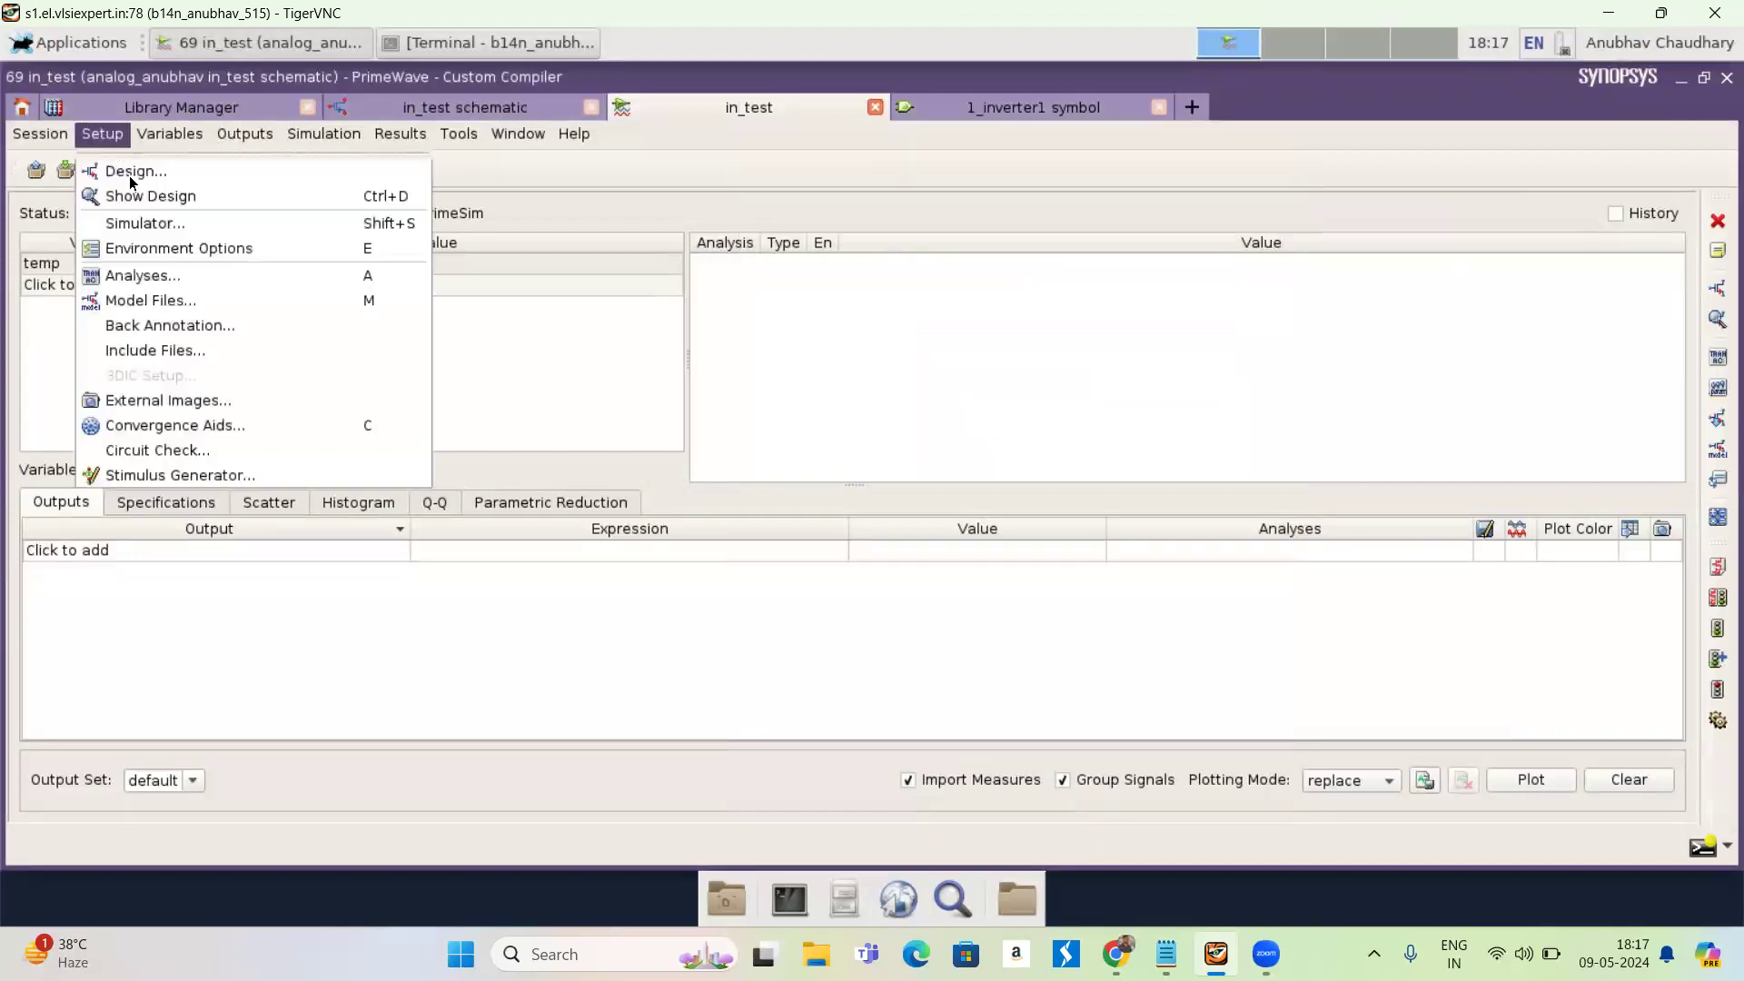
{"action": "left_click", "coordinate": [159, 247]}
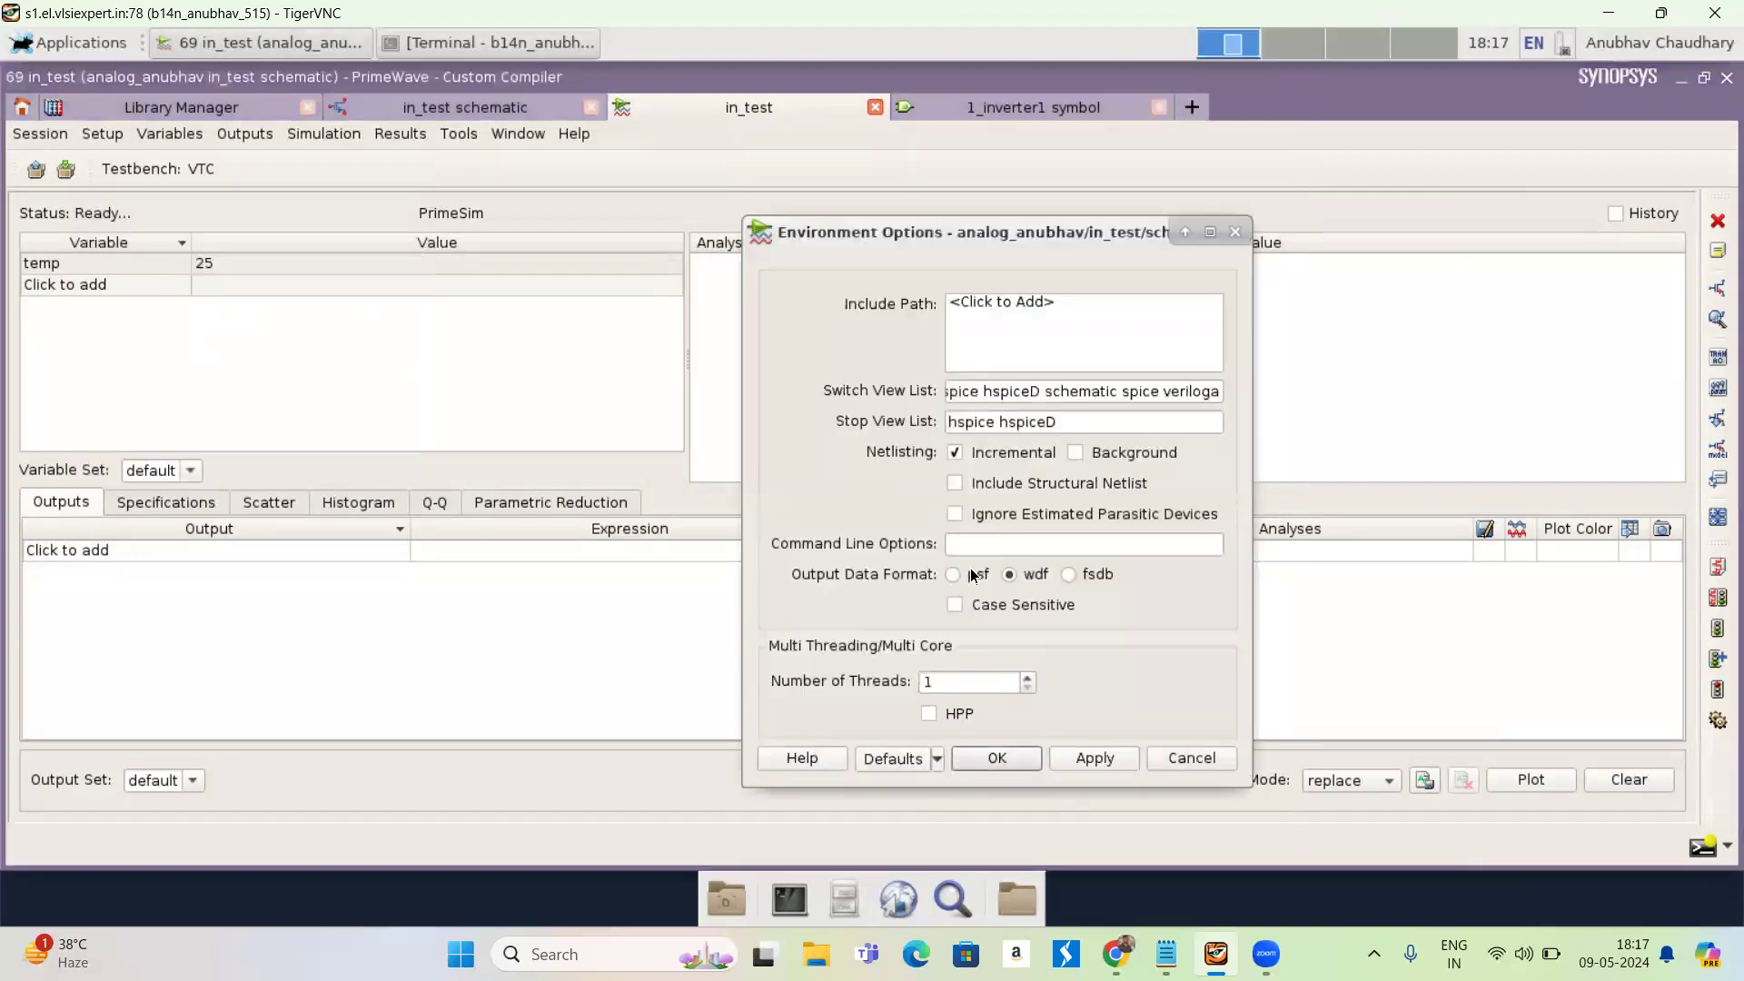
{"action": "left_click", "coordinate": [996, 758]}
{"action": "left_click", "coordinate": [101, 136]}
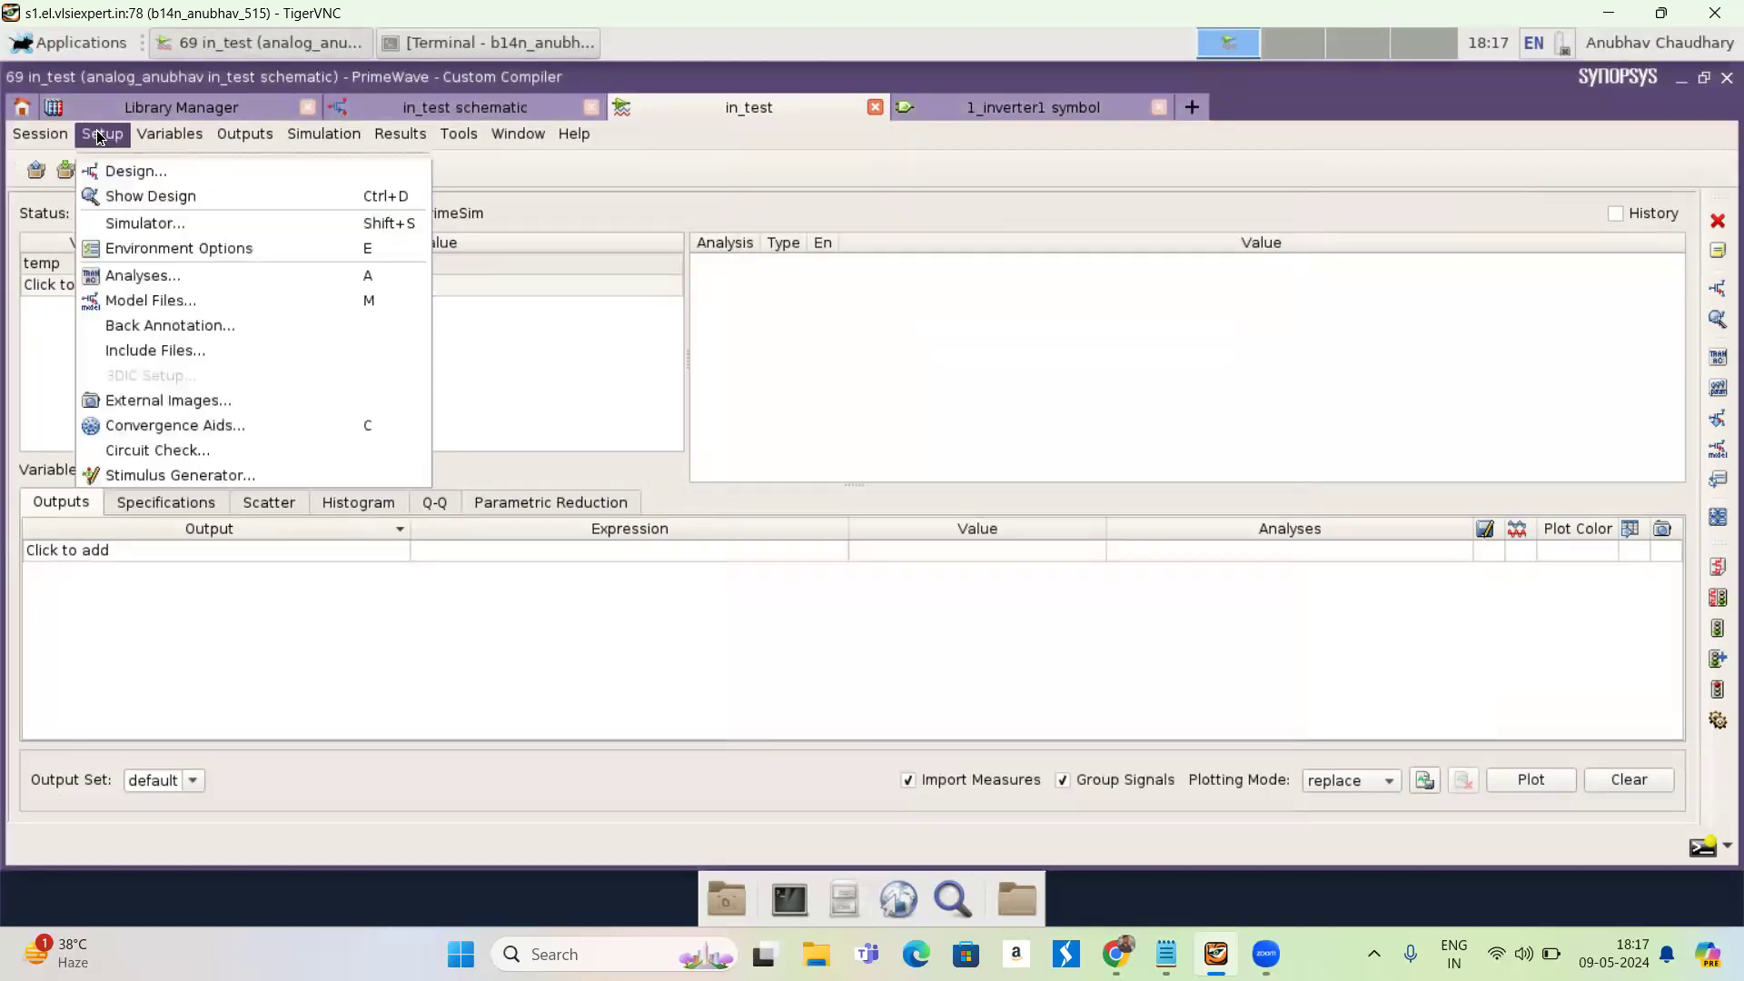
- Add a dc analysis sweeping source V3 from 0 to 3 V in 0.1 V steps
{"action": "left_click", "coordinate": [138, 275]}
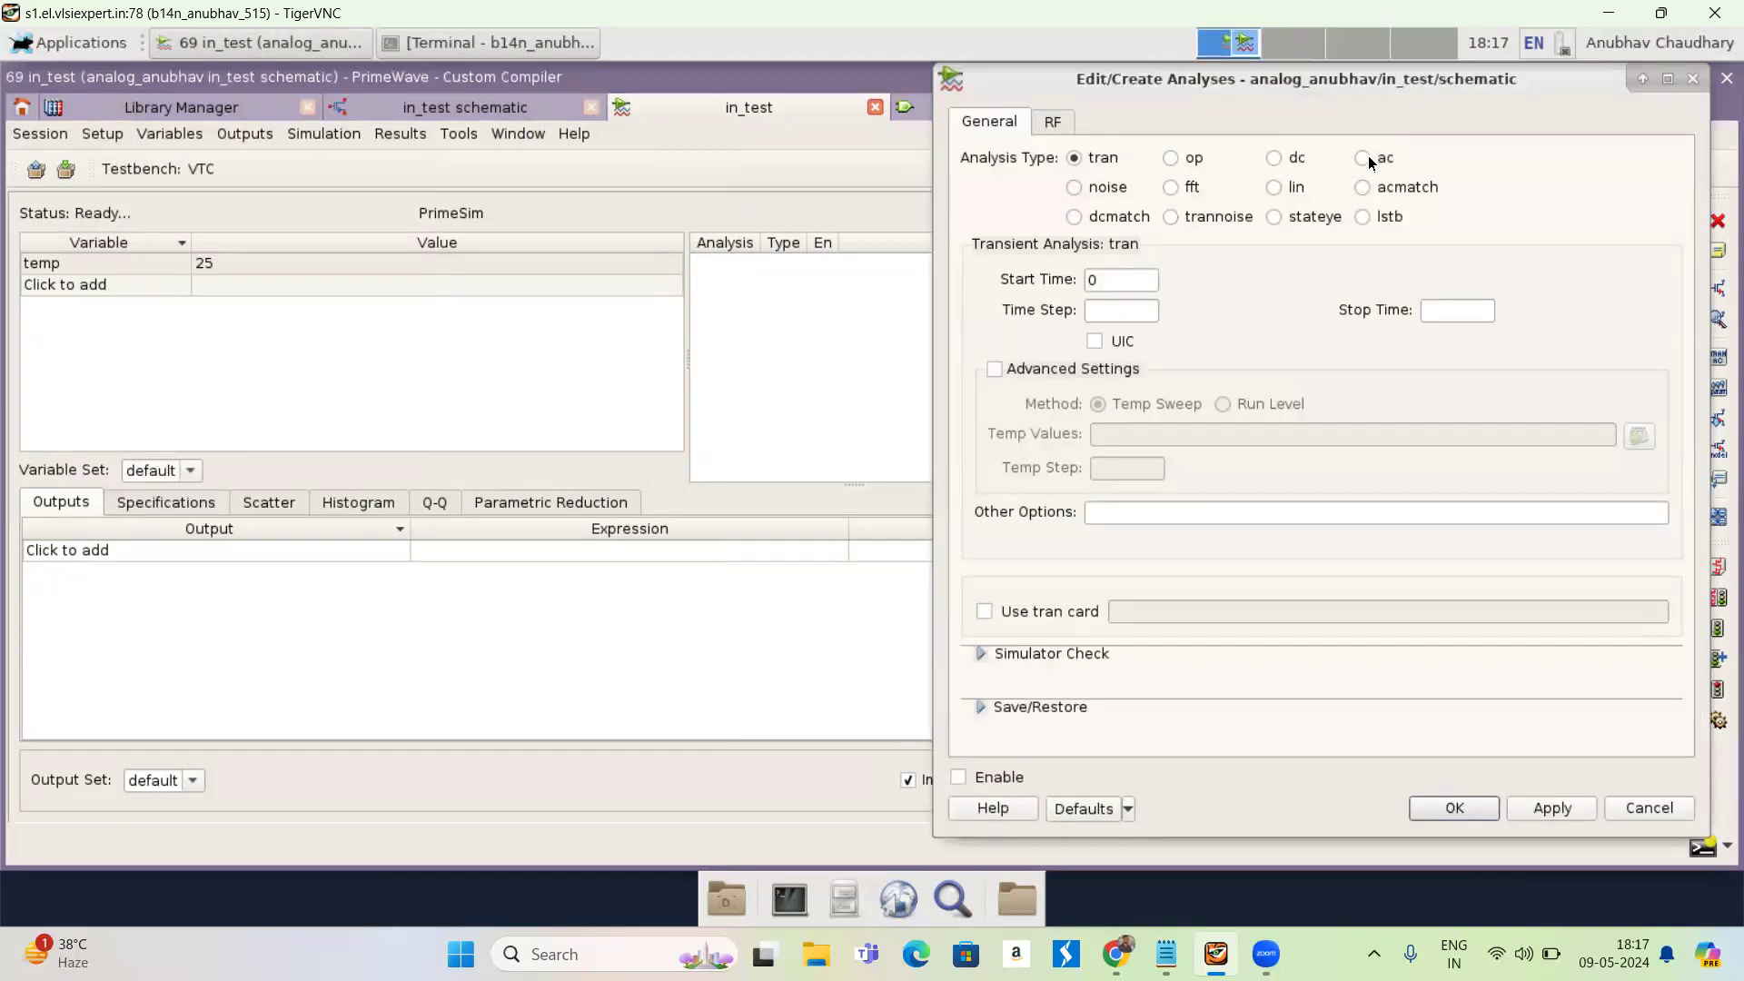
{"action": "left_click", "coordinate": [1274, 160]}
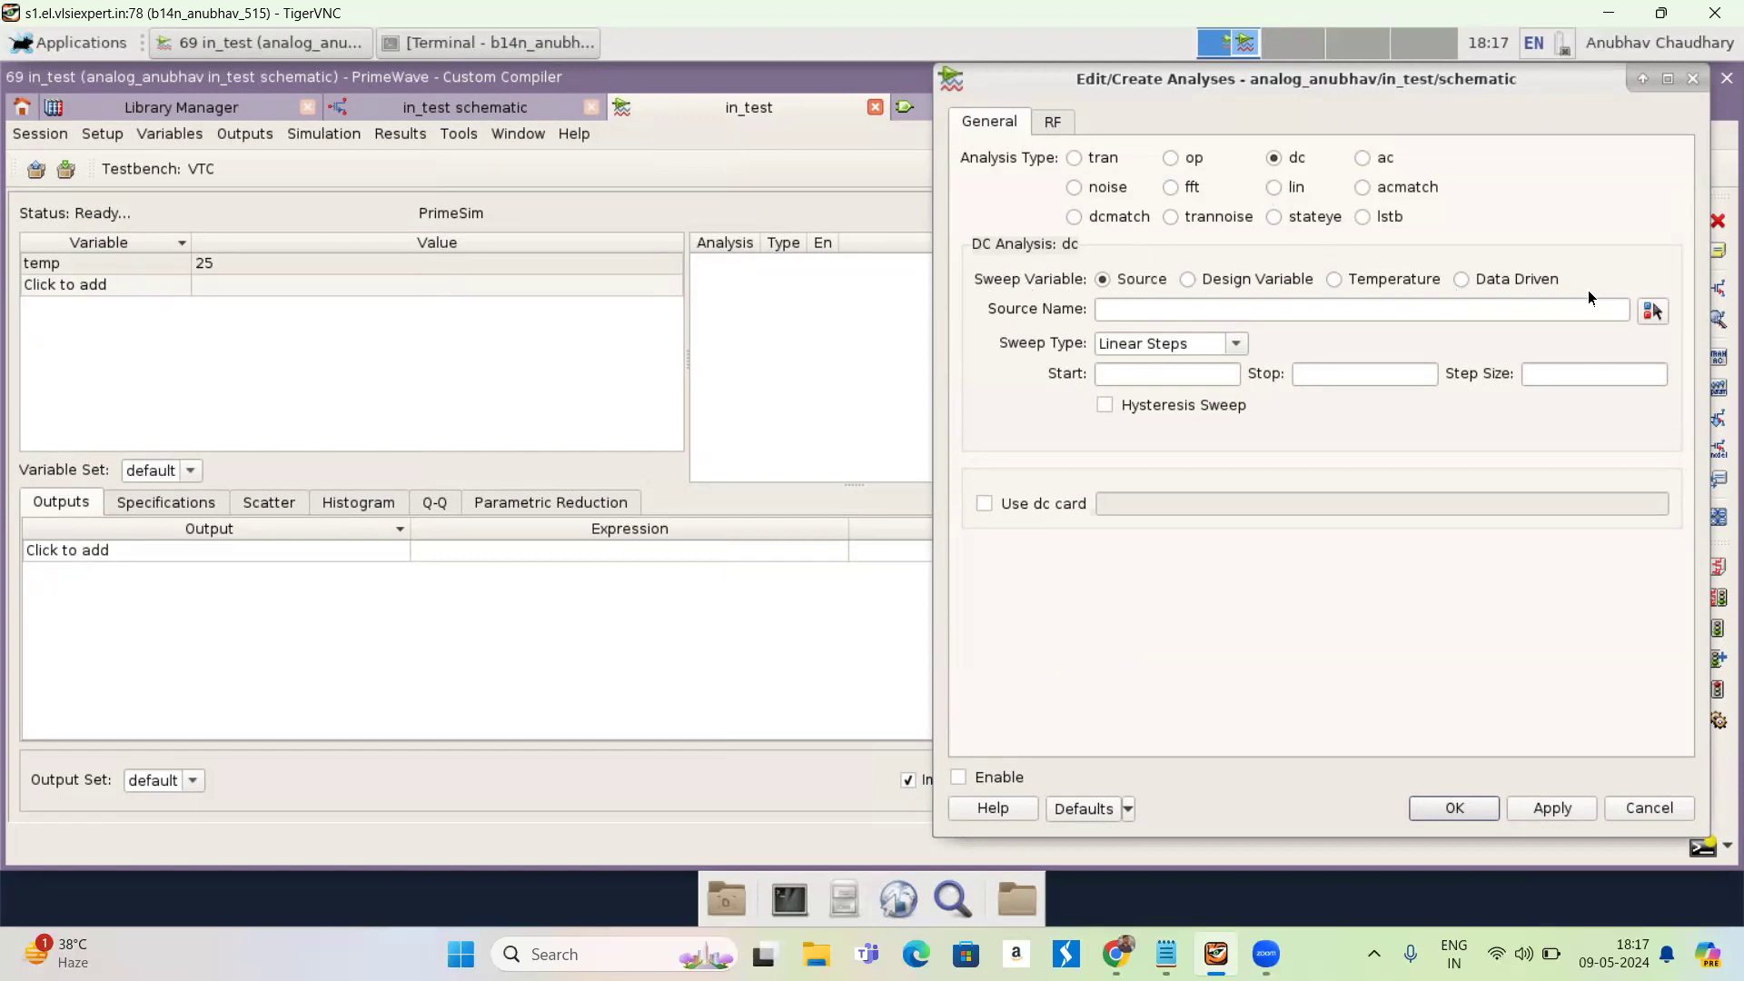
{"action": "left_click", "coordinate": [1651, 310]}
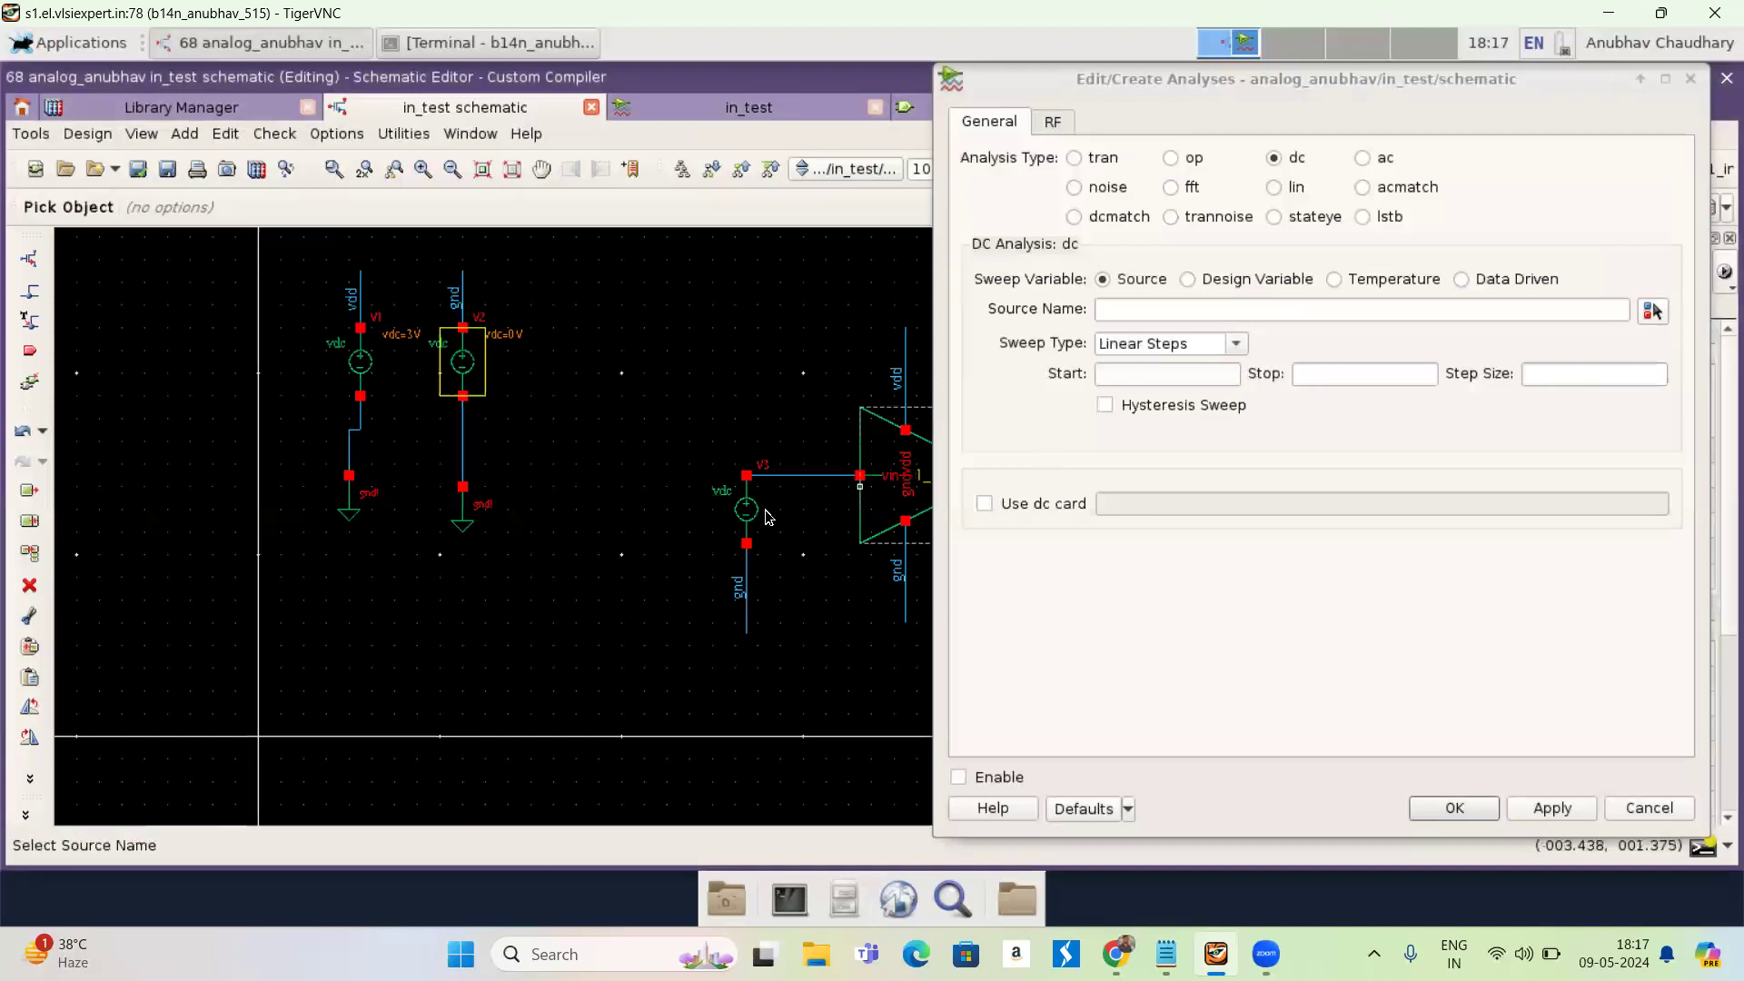
{"action": "left_click", "coordinate": [754, 516]}
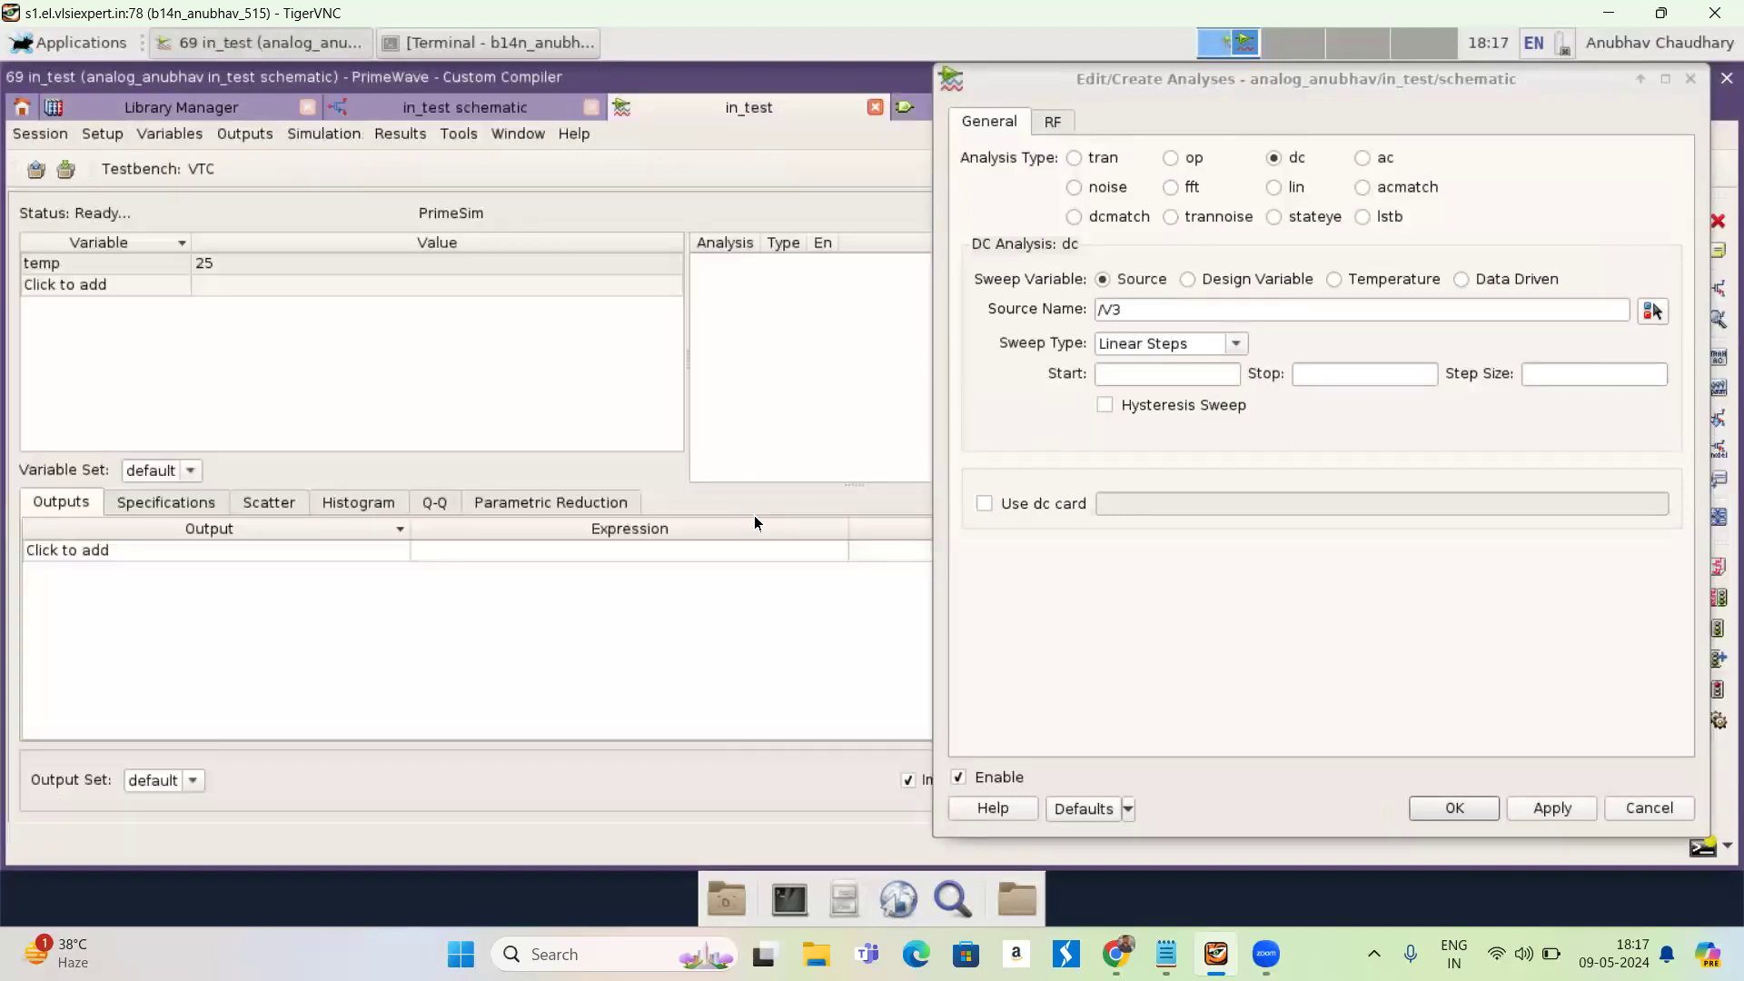
{"action": "left_click", "coordinate": [1116, 371]}
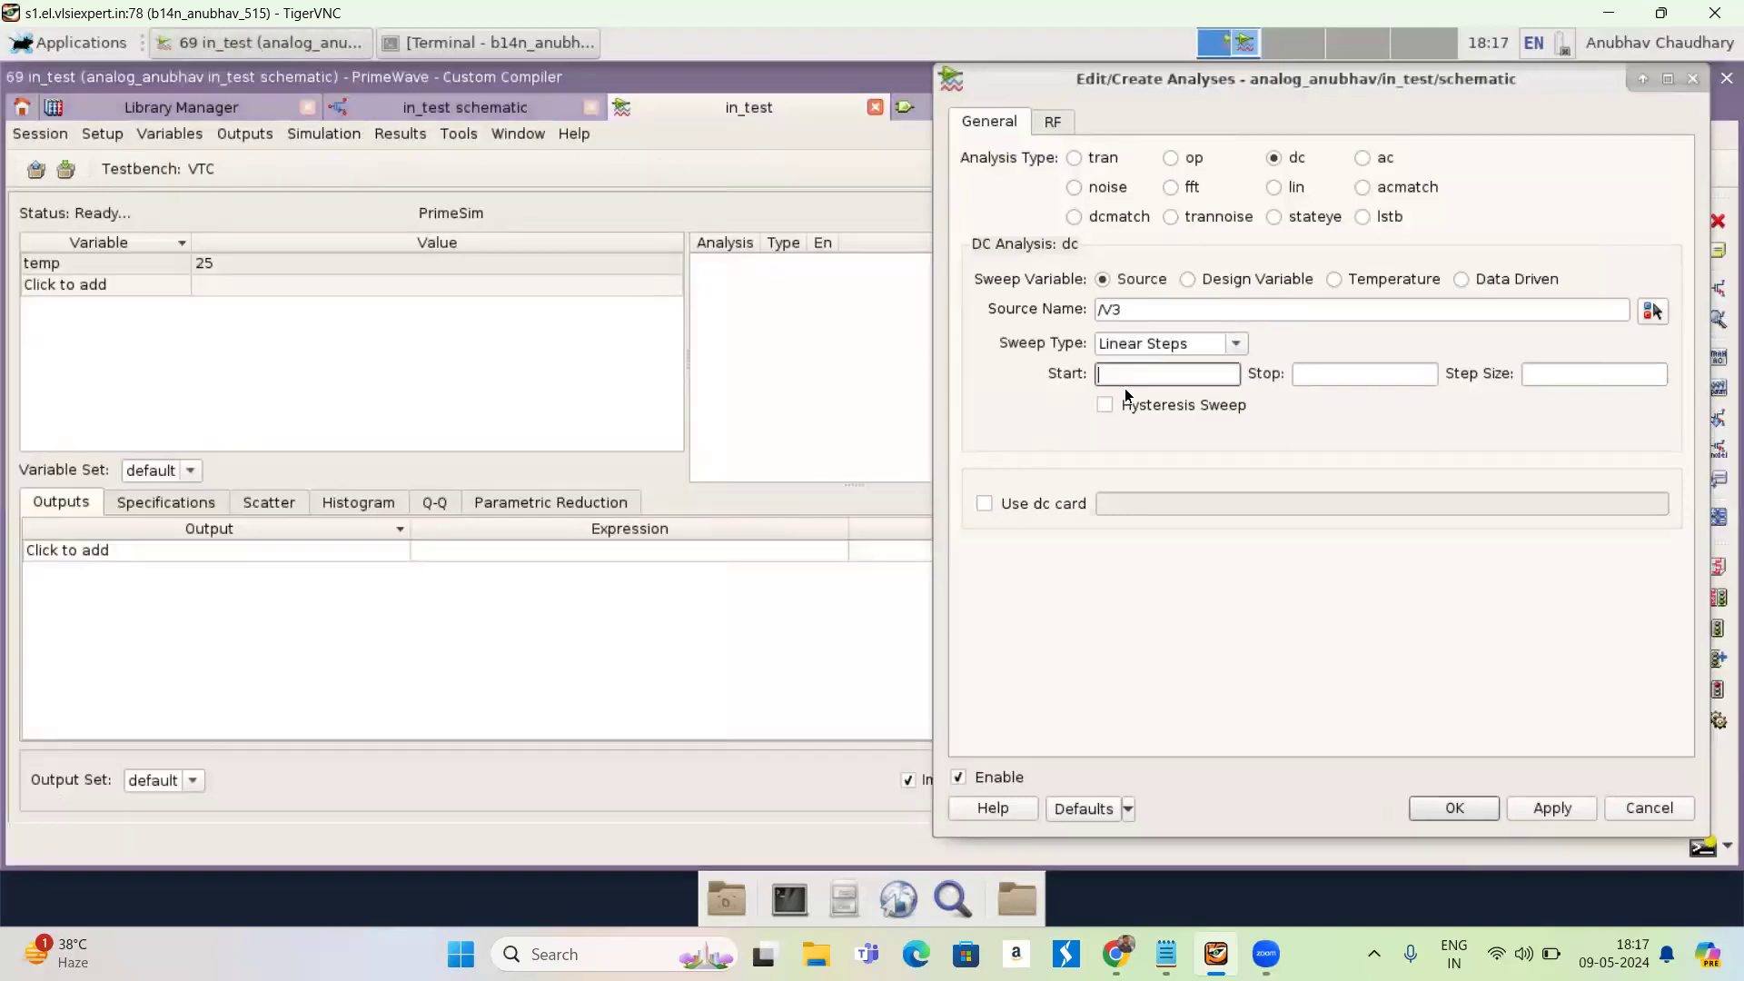
{"action": "key", "text": "Tab"}
{"action": "type", "text": "3"}
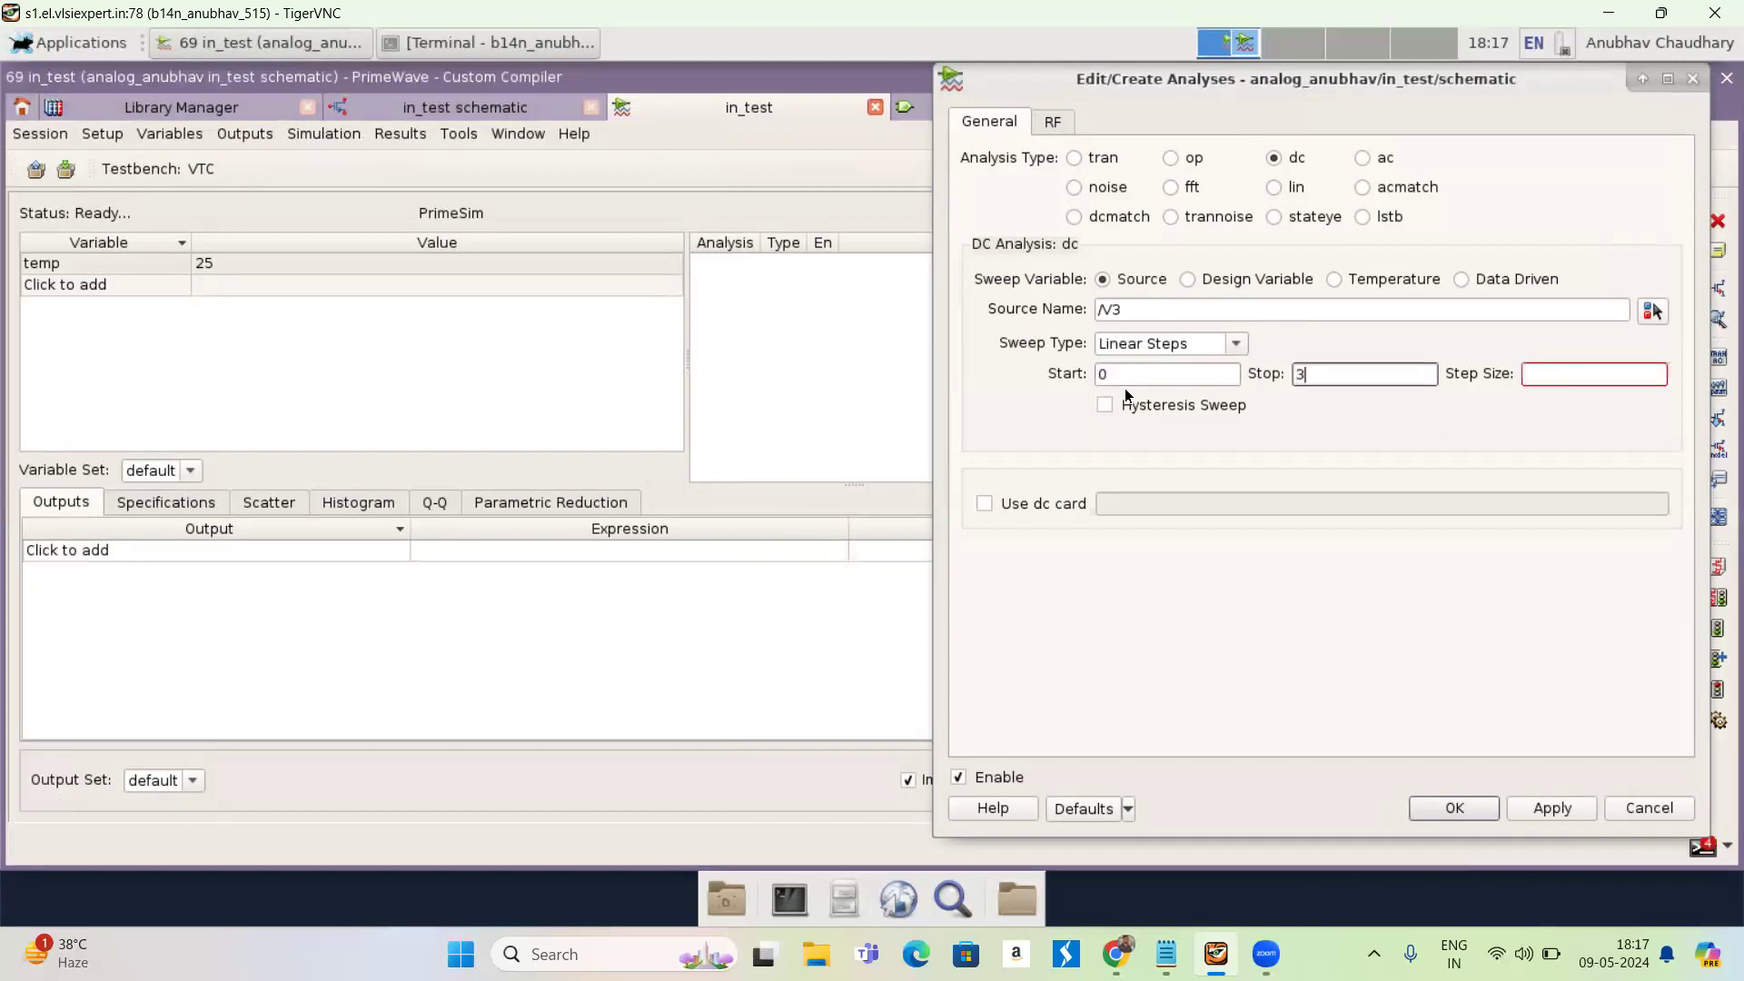
{"action": "key", "text": "Tab"}
{"action": "type", "text": "0.1"}
{"action": "key", "text": "Return"}
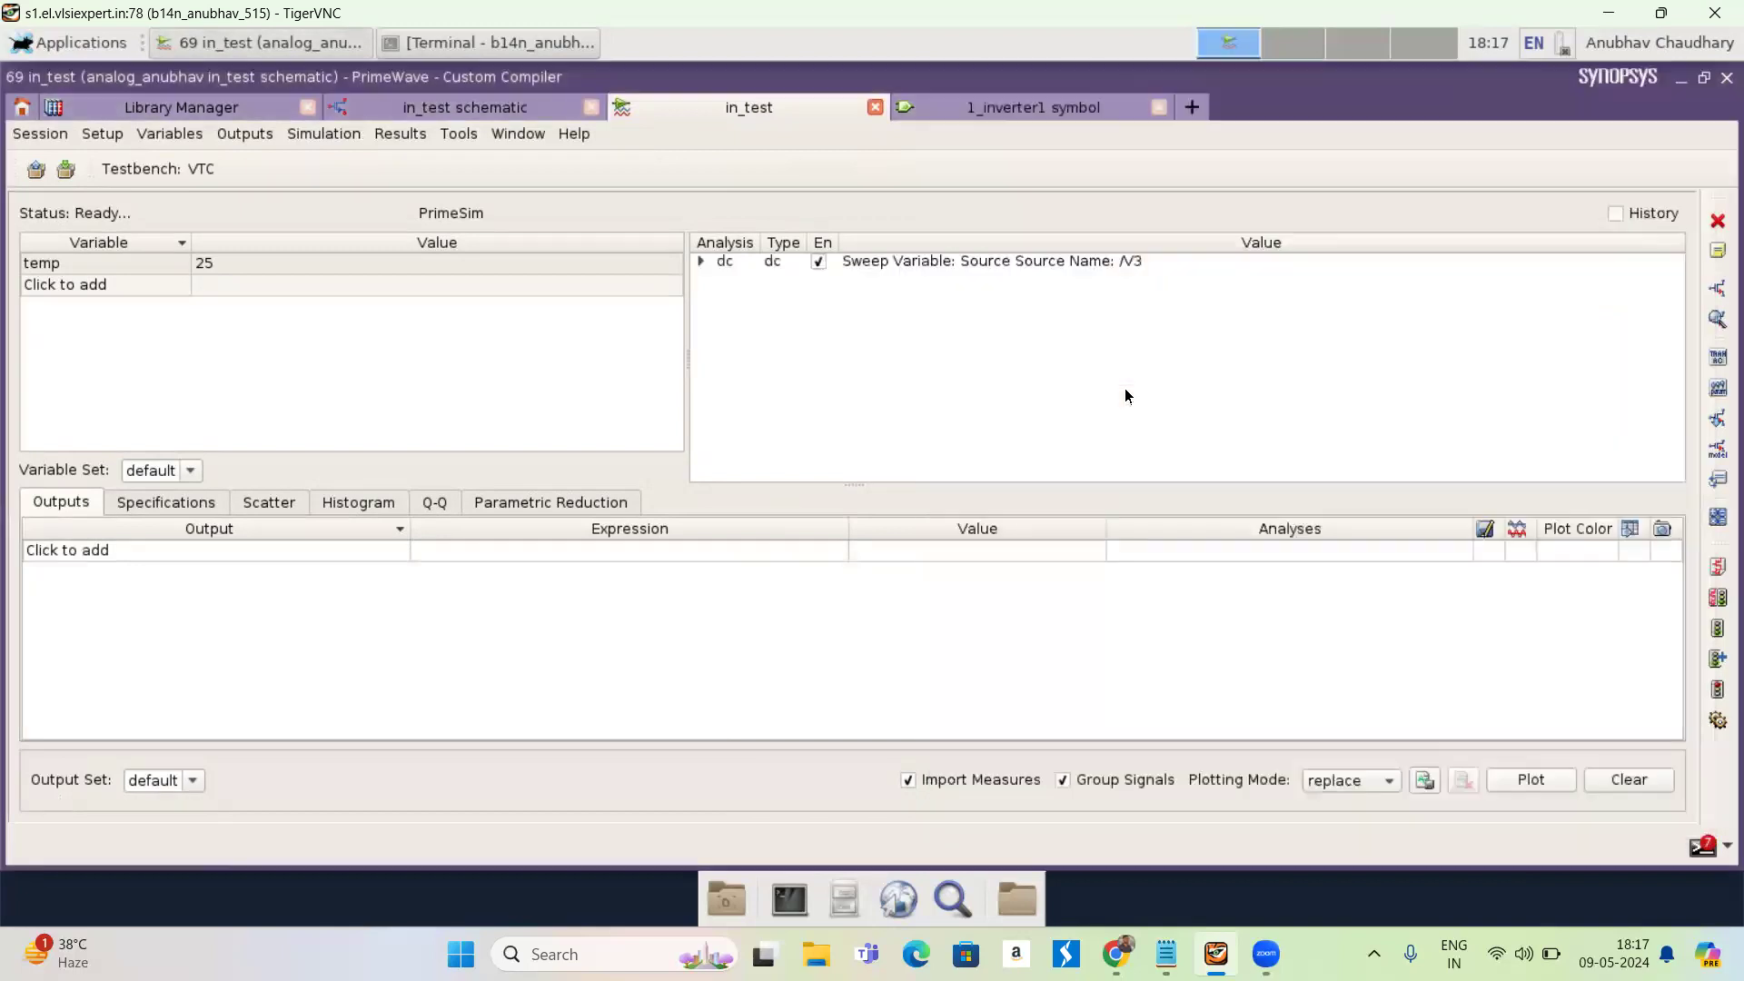
- Rename the wire from V3 to the inverter input from net9 to vin
{"action": "left_click", "coordinate": [472, 107]}
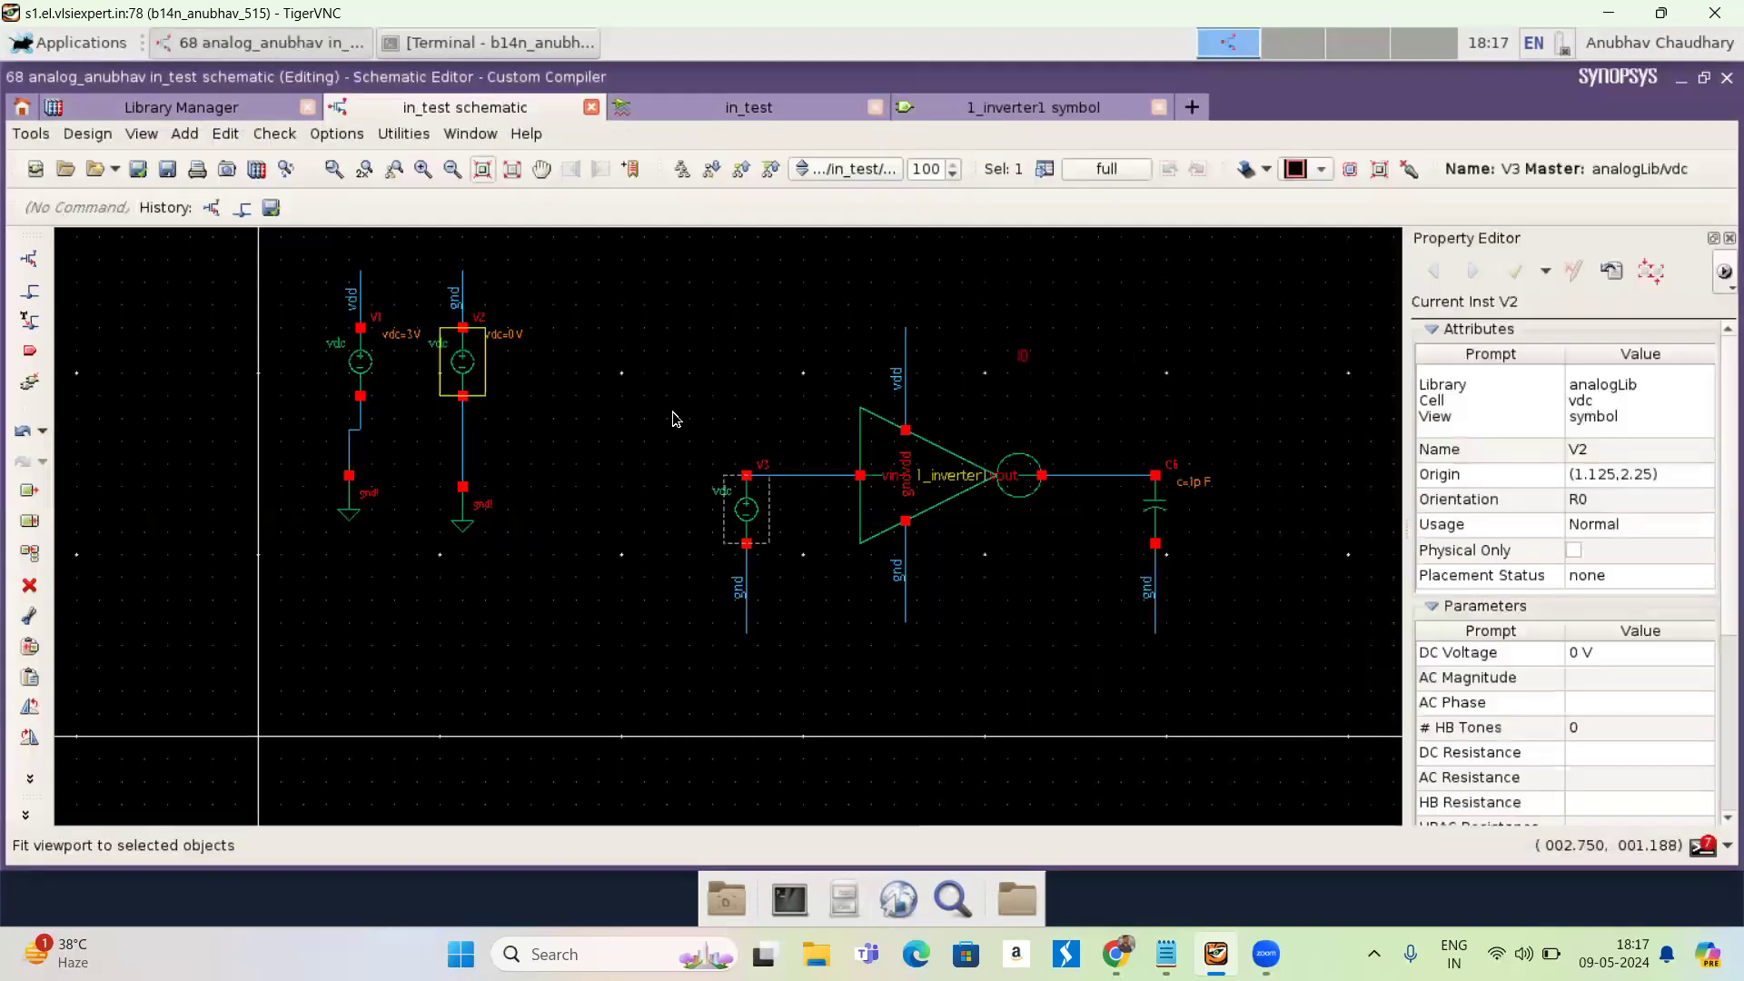
{"action": "left_click", "coordinate": [799, 477]}
{"action": "left_click", "coordinate": [1660, 380]}
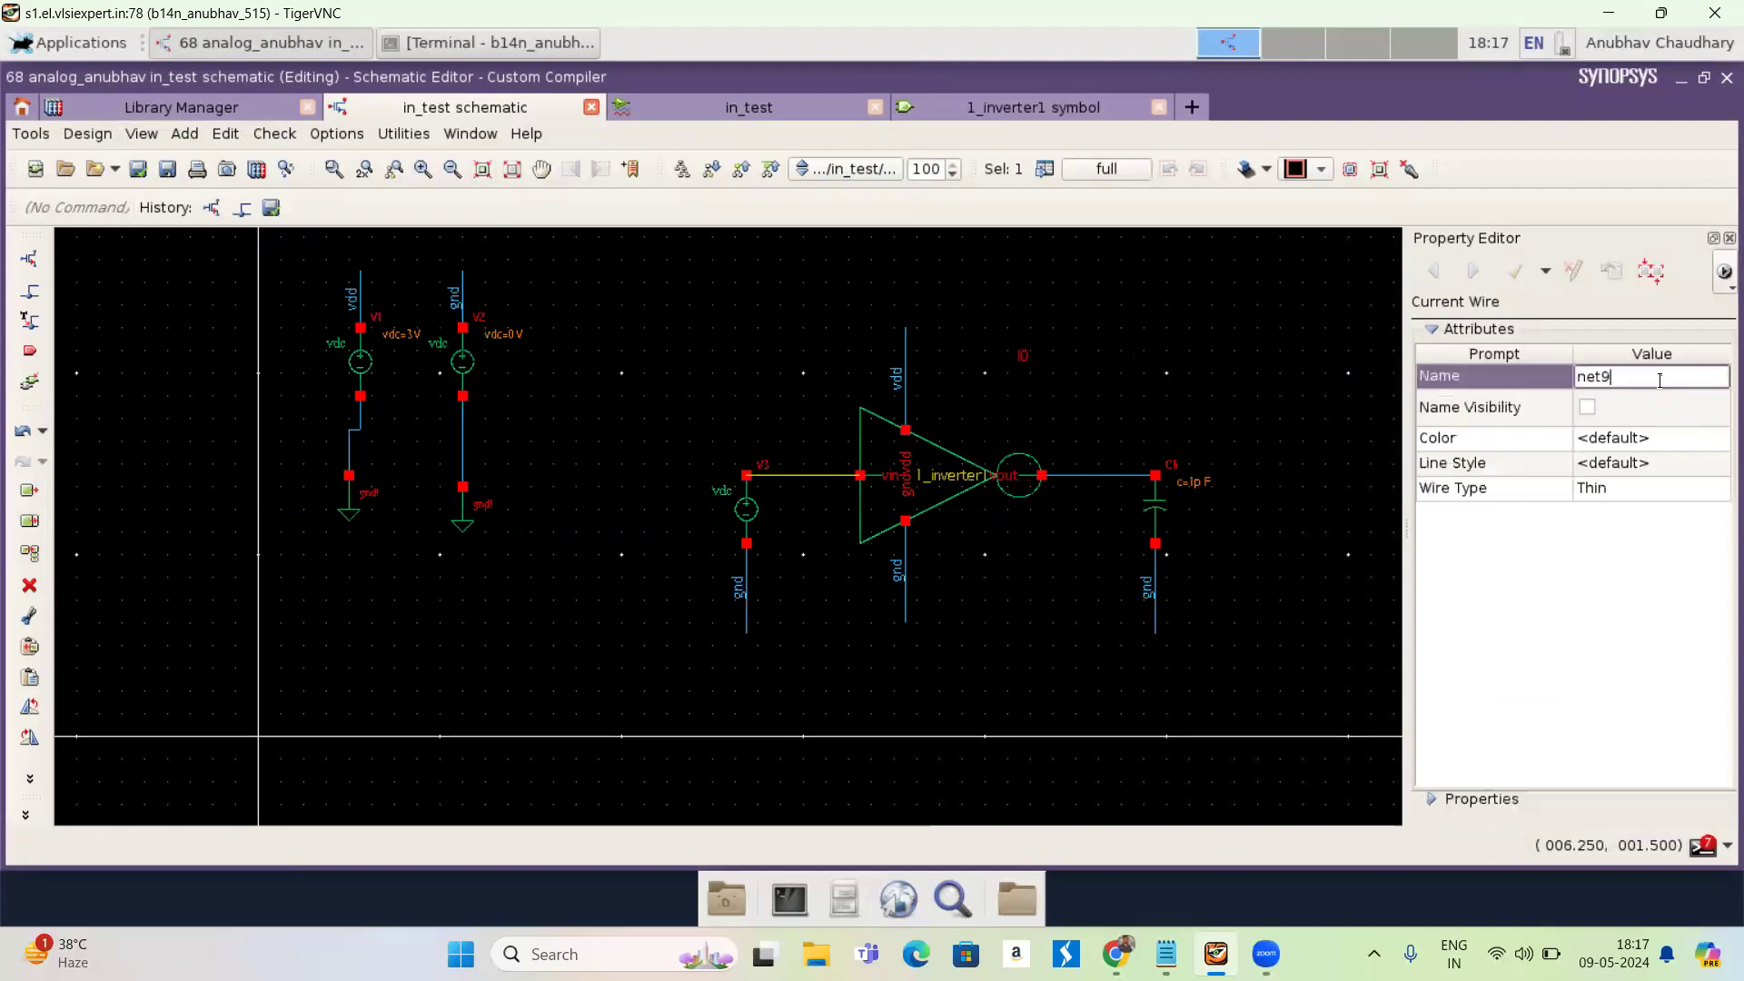
{"action": "key", "text": "BackSpace"}
{"action": "key", "text": "BackSpace"}
{"action": "key", "text": "BackSpace"}
{"action": "key", "text": "BackSpace"}
{"action": "type", "text": "v"}
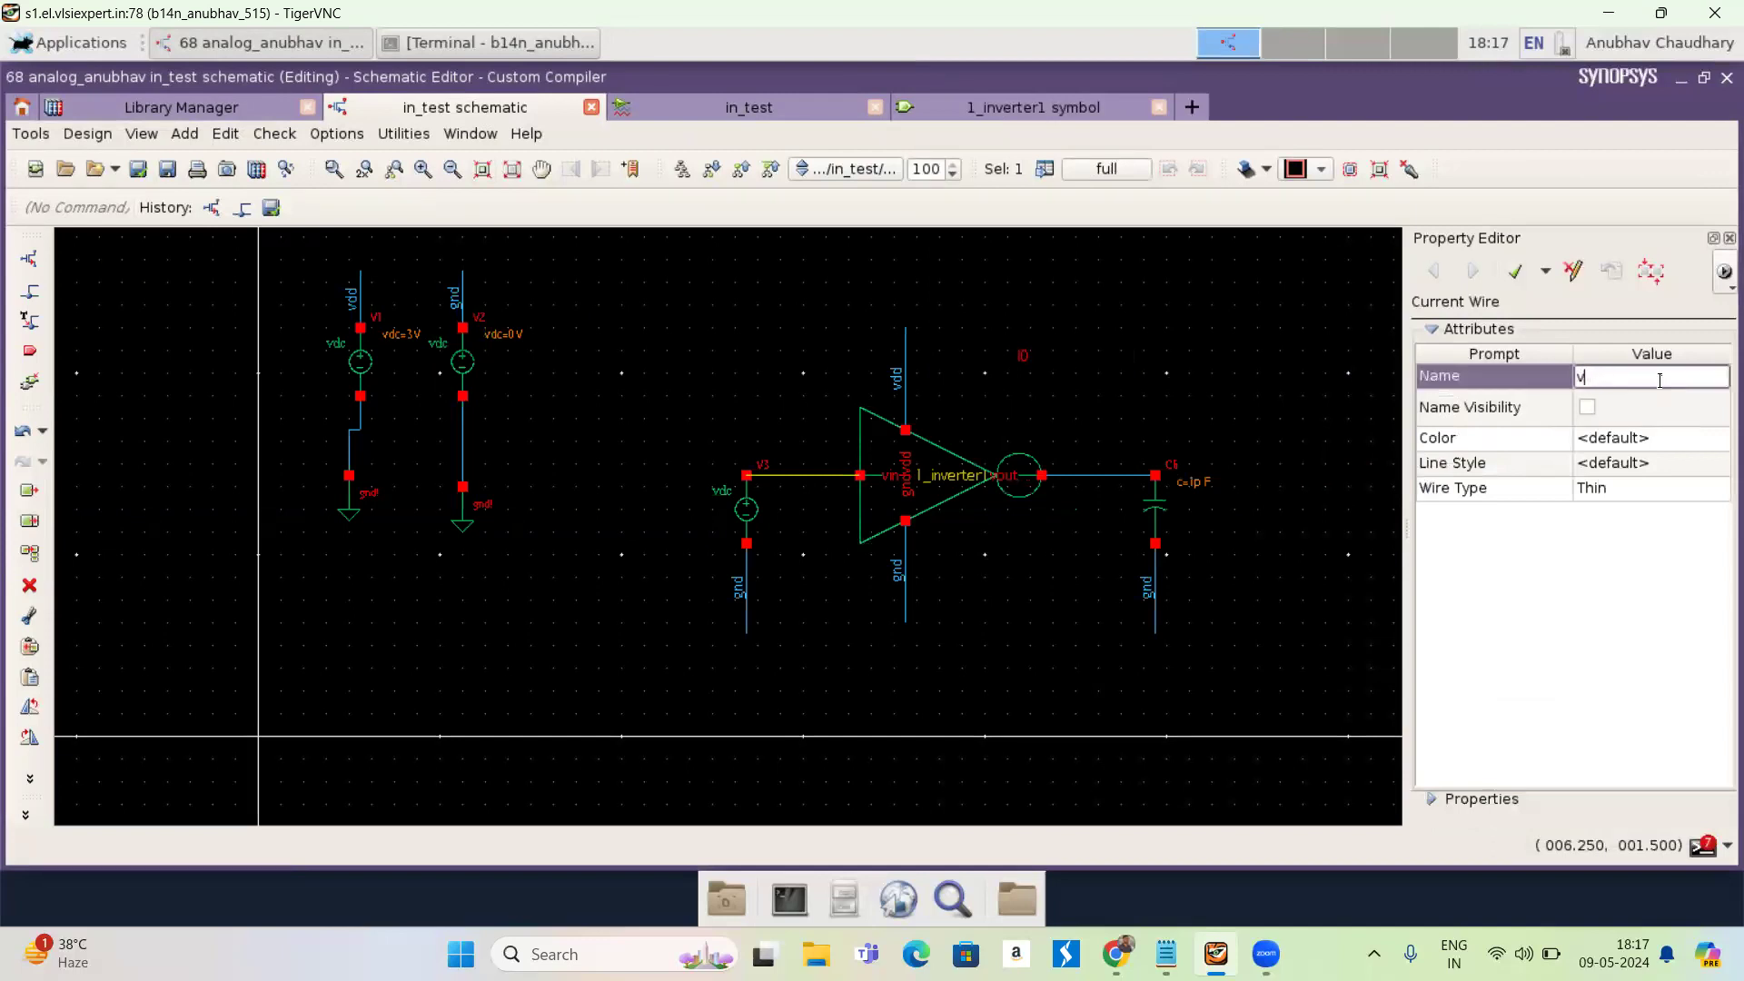
{"action": "type", "text": "in"}
{"action": "key", "text": "Return"}
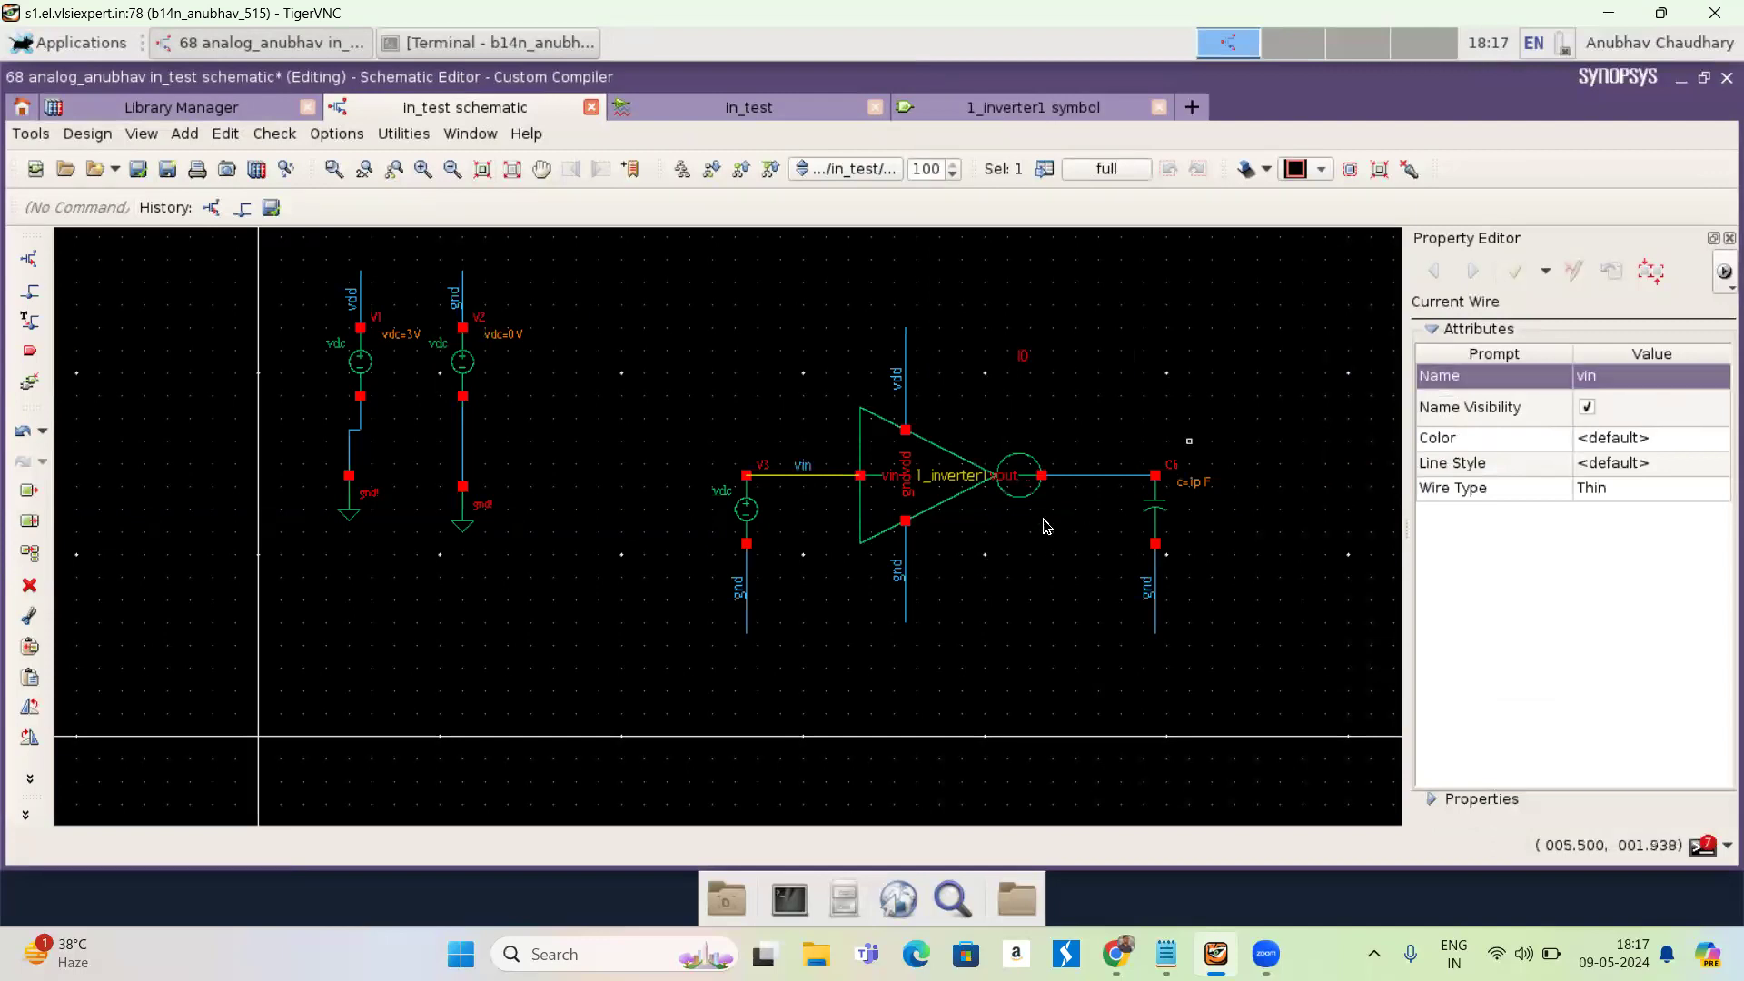
- Rename the inverter output wire from net1 to vout, then check and save
{"action": "left_click", "coordinate": [1090, 474]}
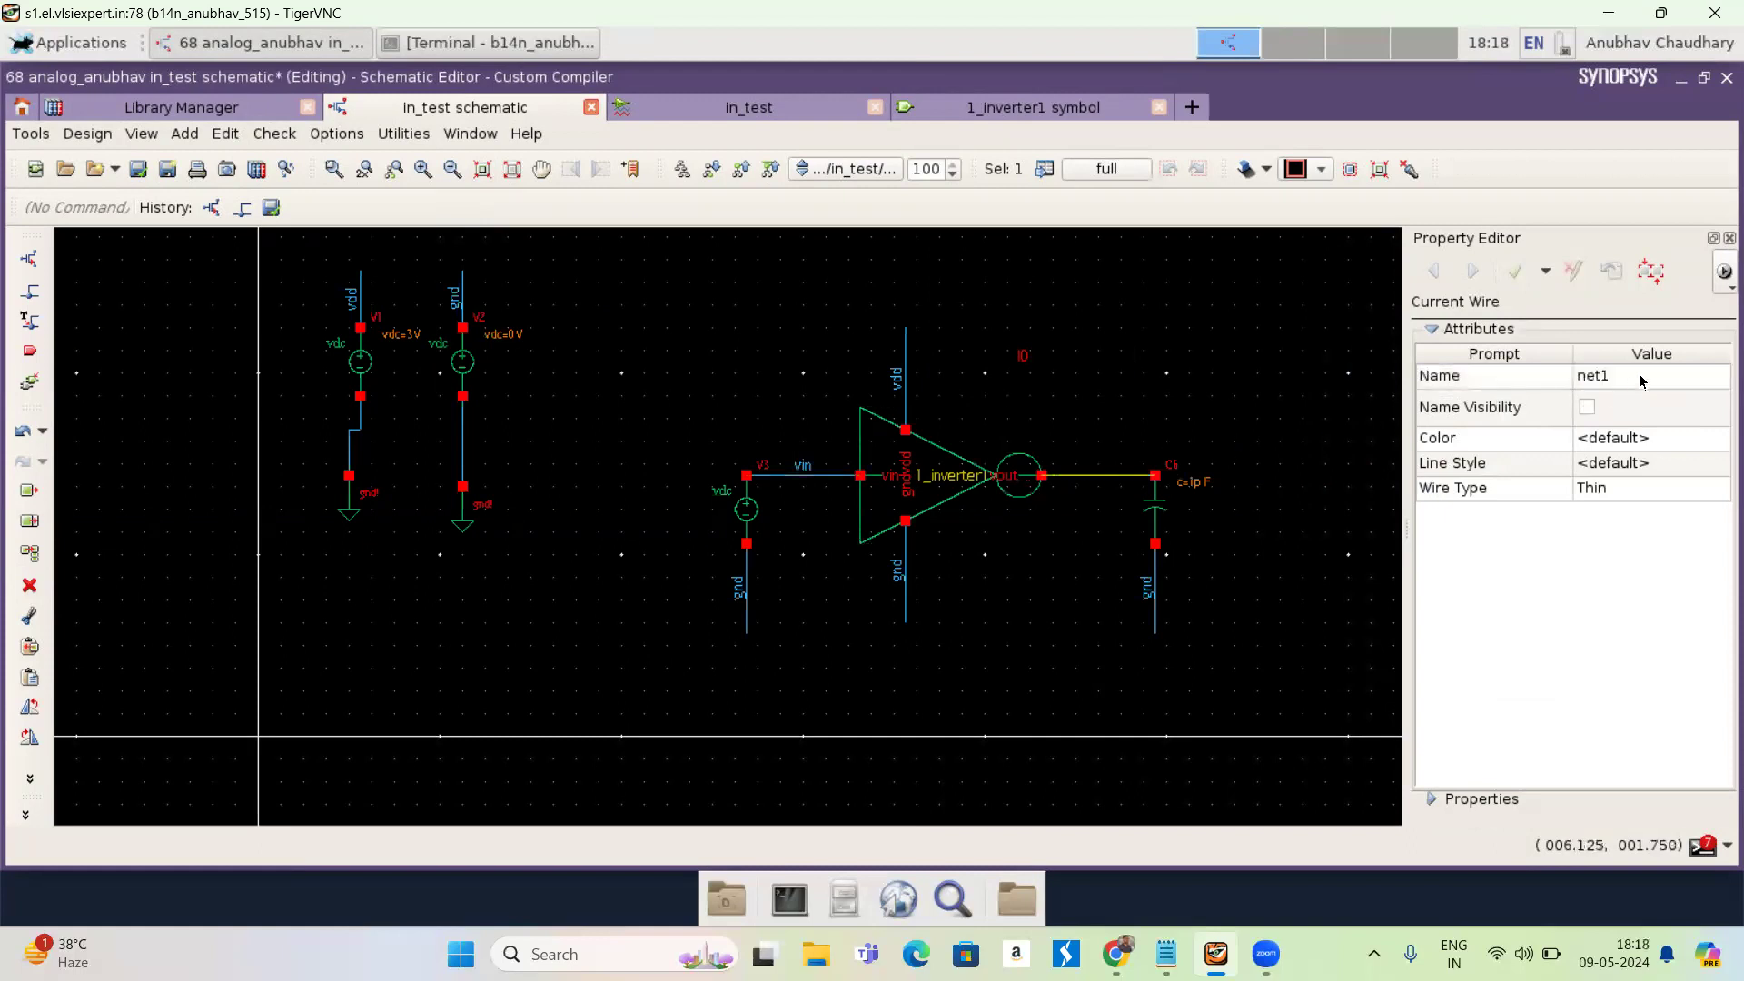
{"action": "left_click", "coordinate": [1634, 377]}
{"action": "key", "text": "BackSpace"}
{"action": "key", "text": "BackSpace"}
{"action": "key", "text": "BackSpace"}
{"action": "key", "text": "BackSpace"}
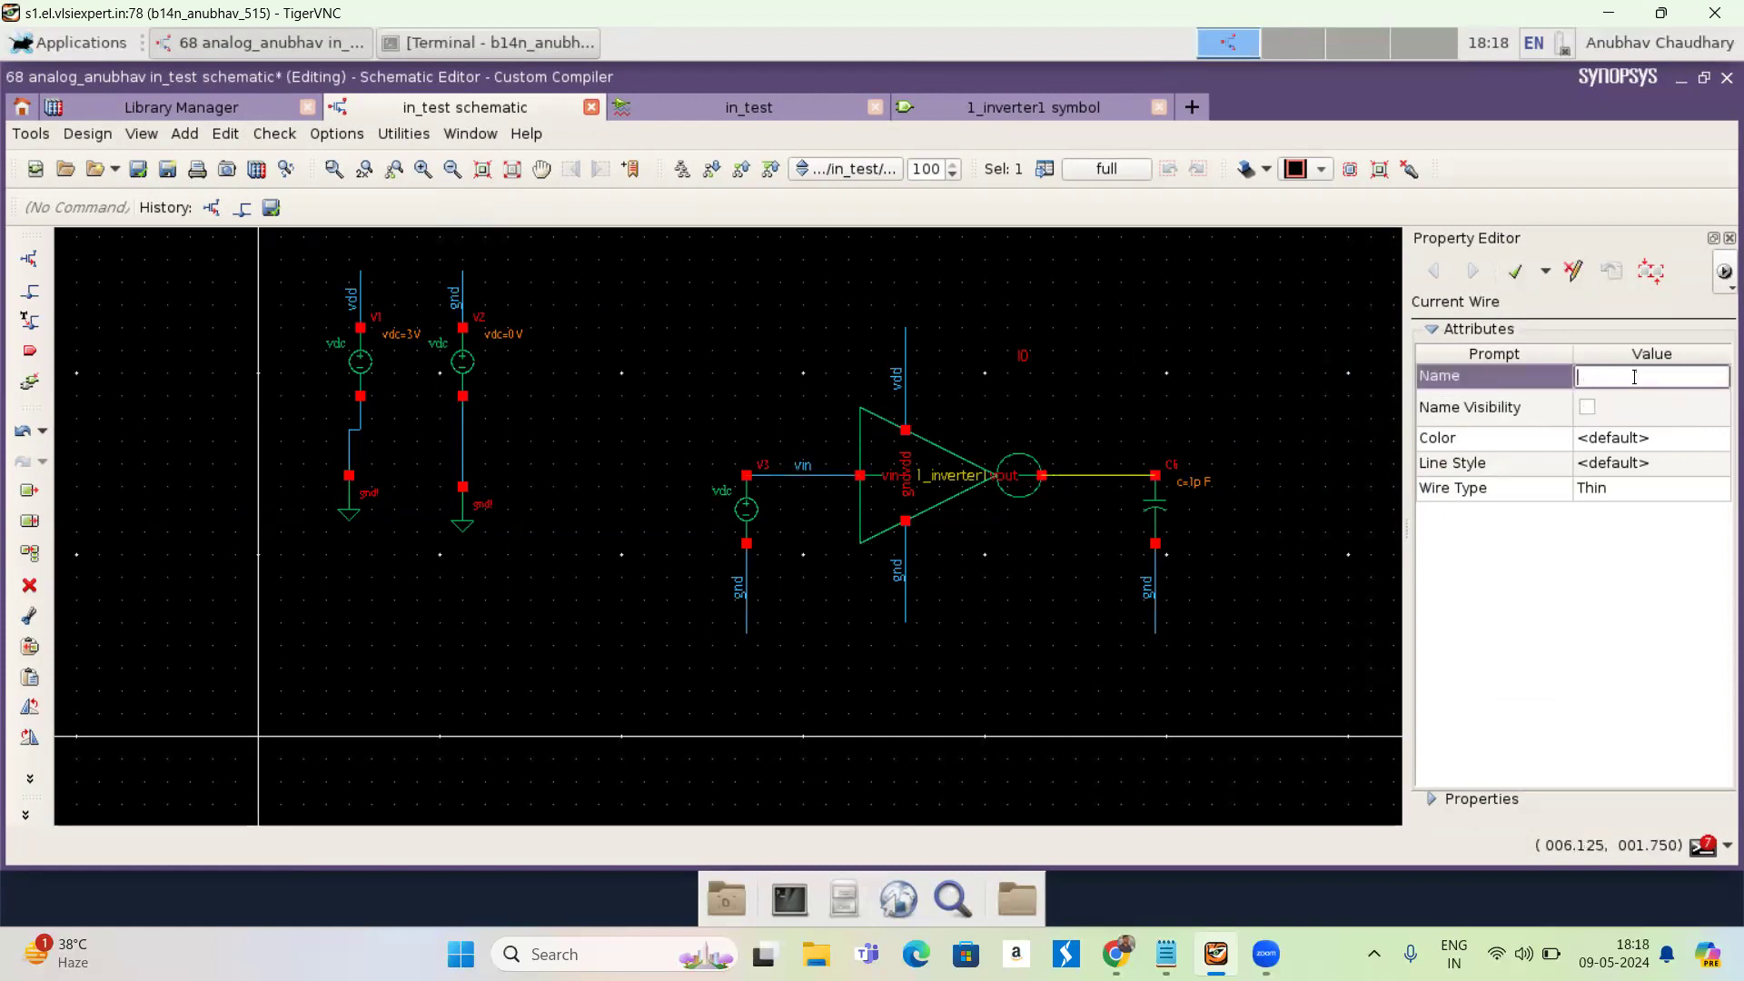
{"action": "type", "text": "vout"}
{"action": "key", "text": "Return"}
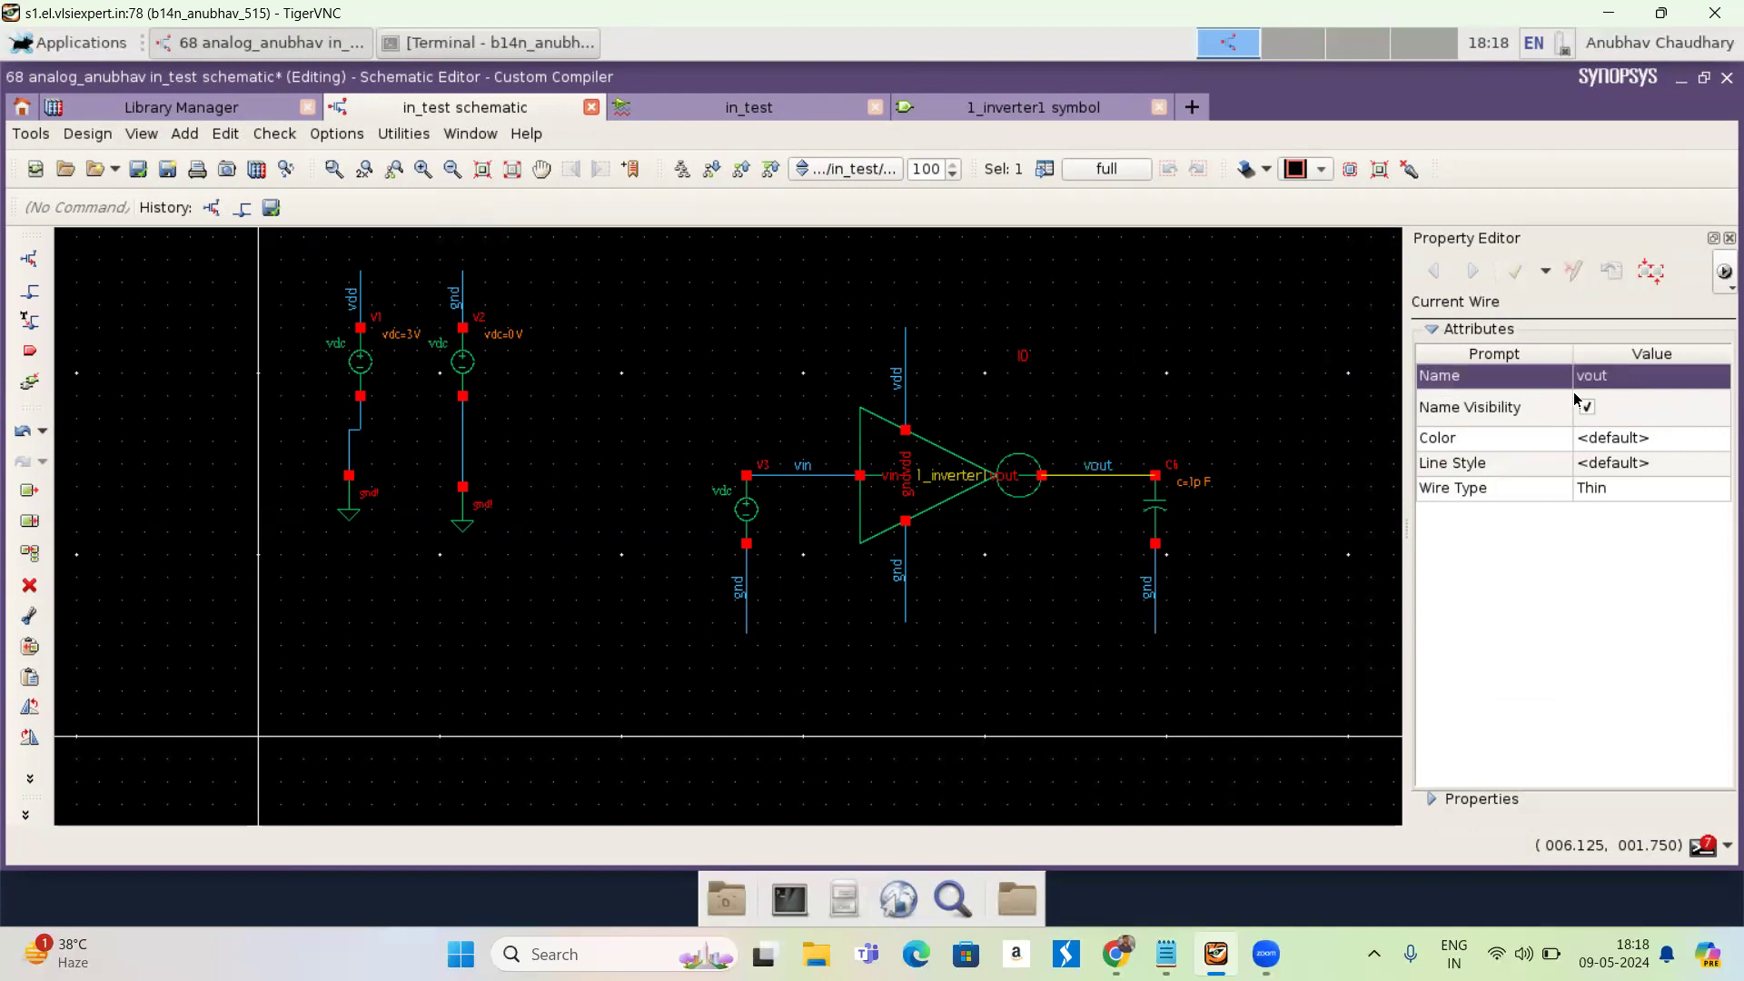
{"action": "left_click", "coordinate": [139, 170]}
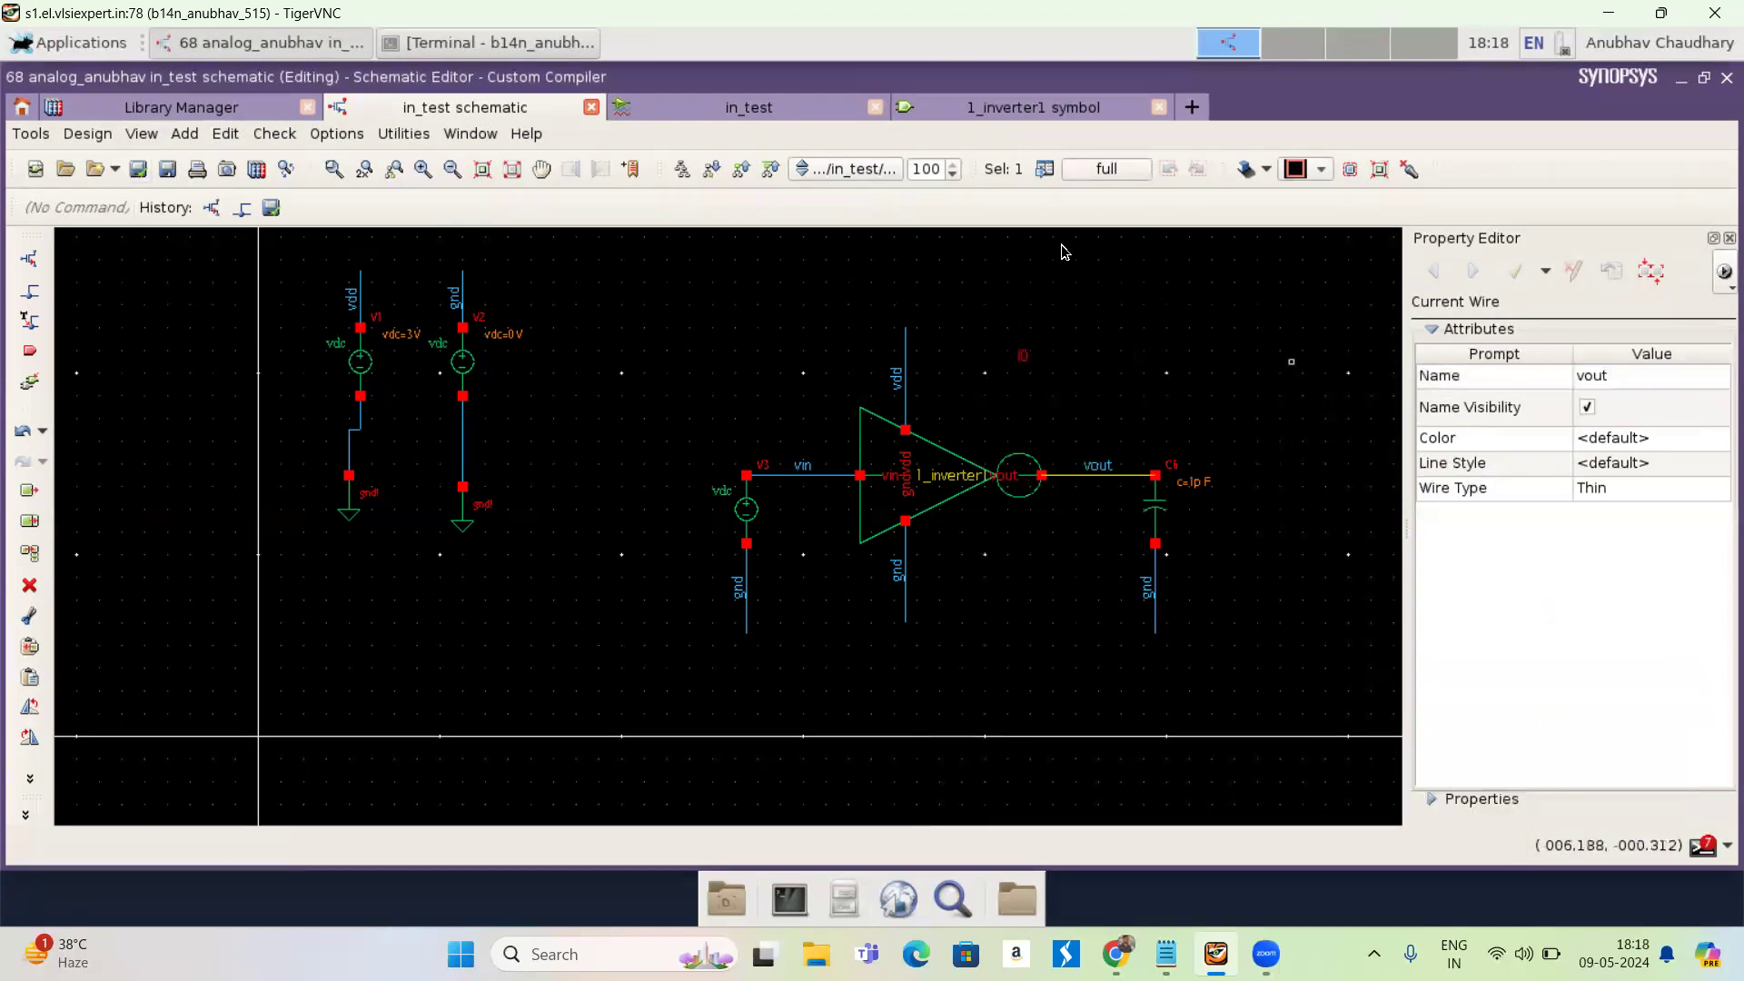
- Add v(/vout) as an output by picking the vout wire in the schematic
{"action": "left_click", "coordinate": [734, 111]}
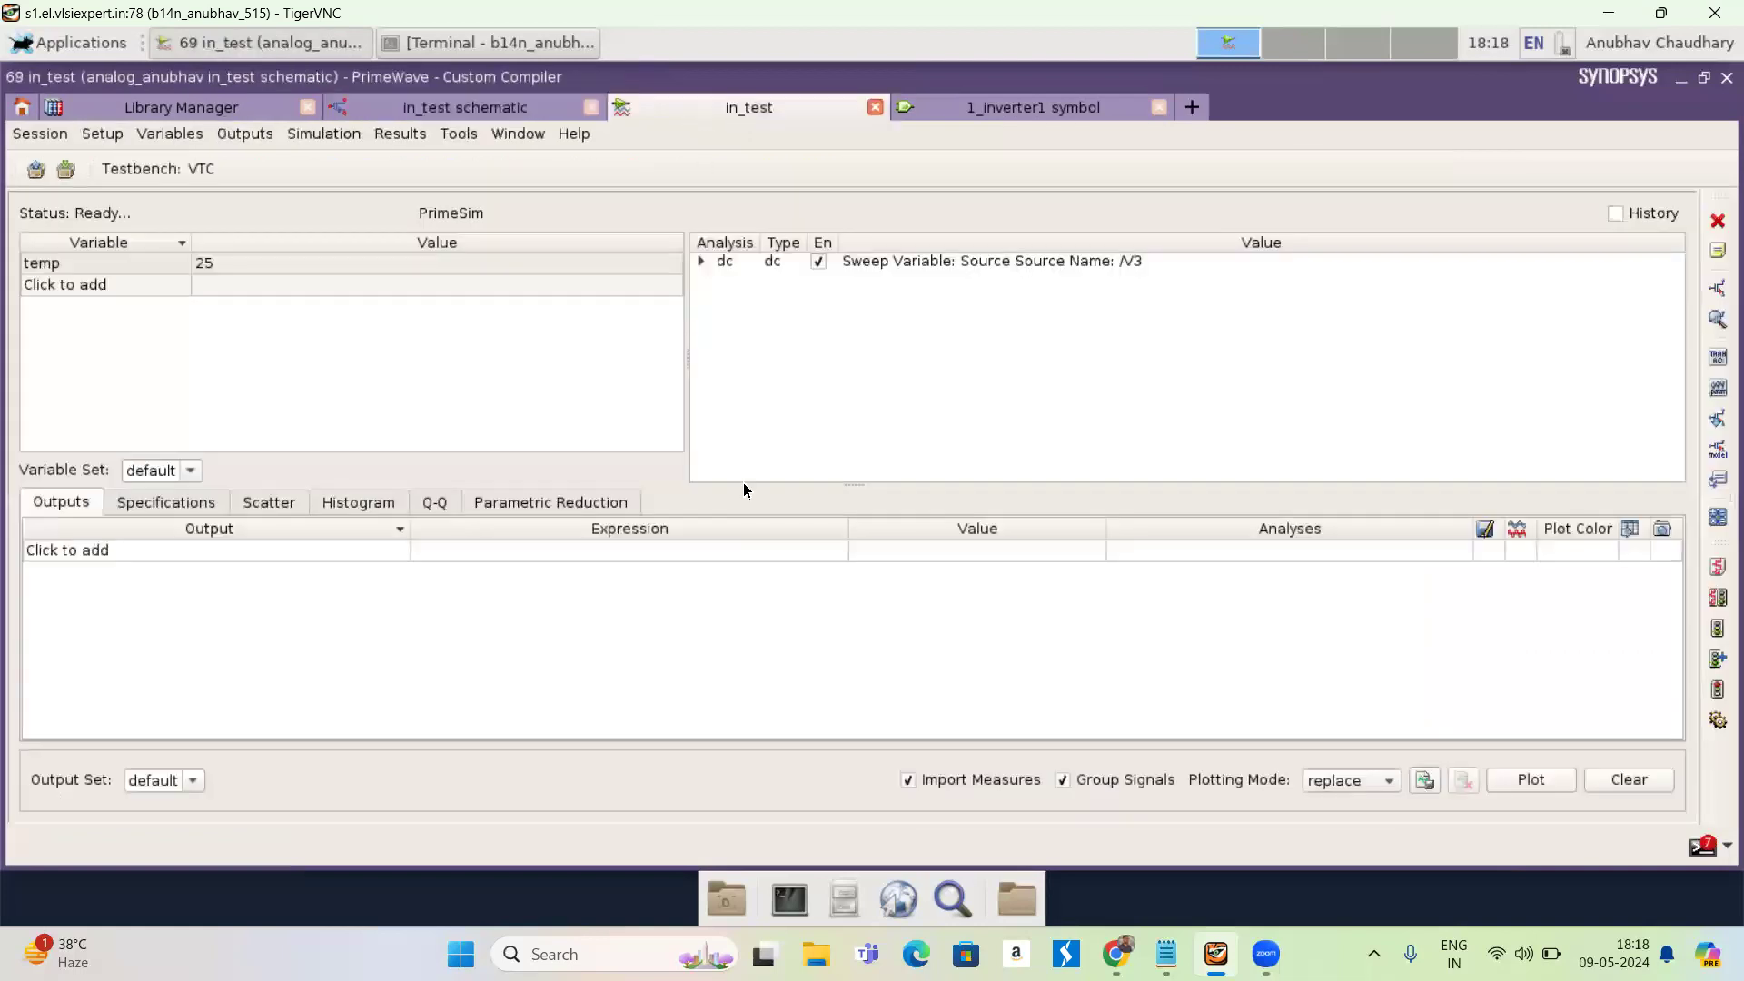
{"action": "left_click", "coordinate": [611, 545]}
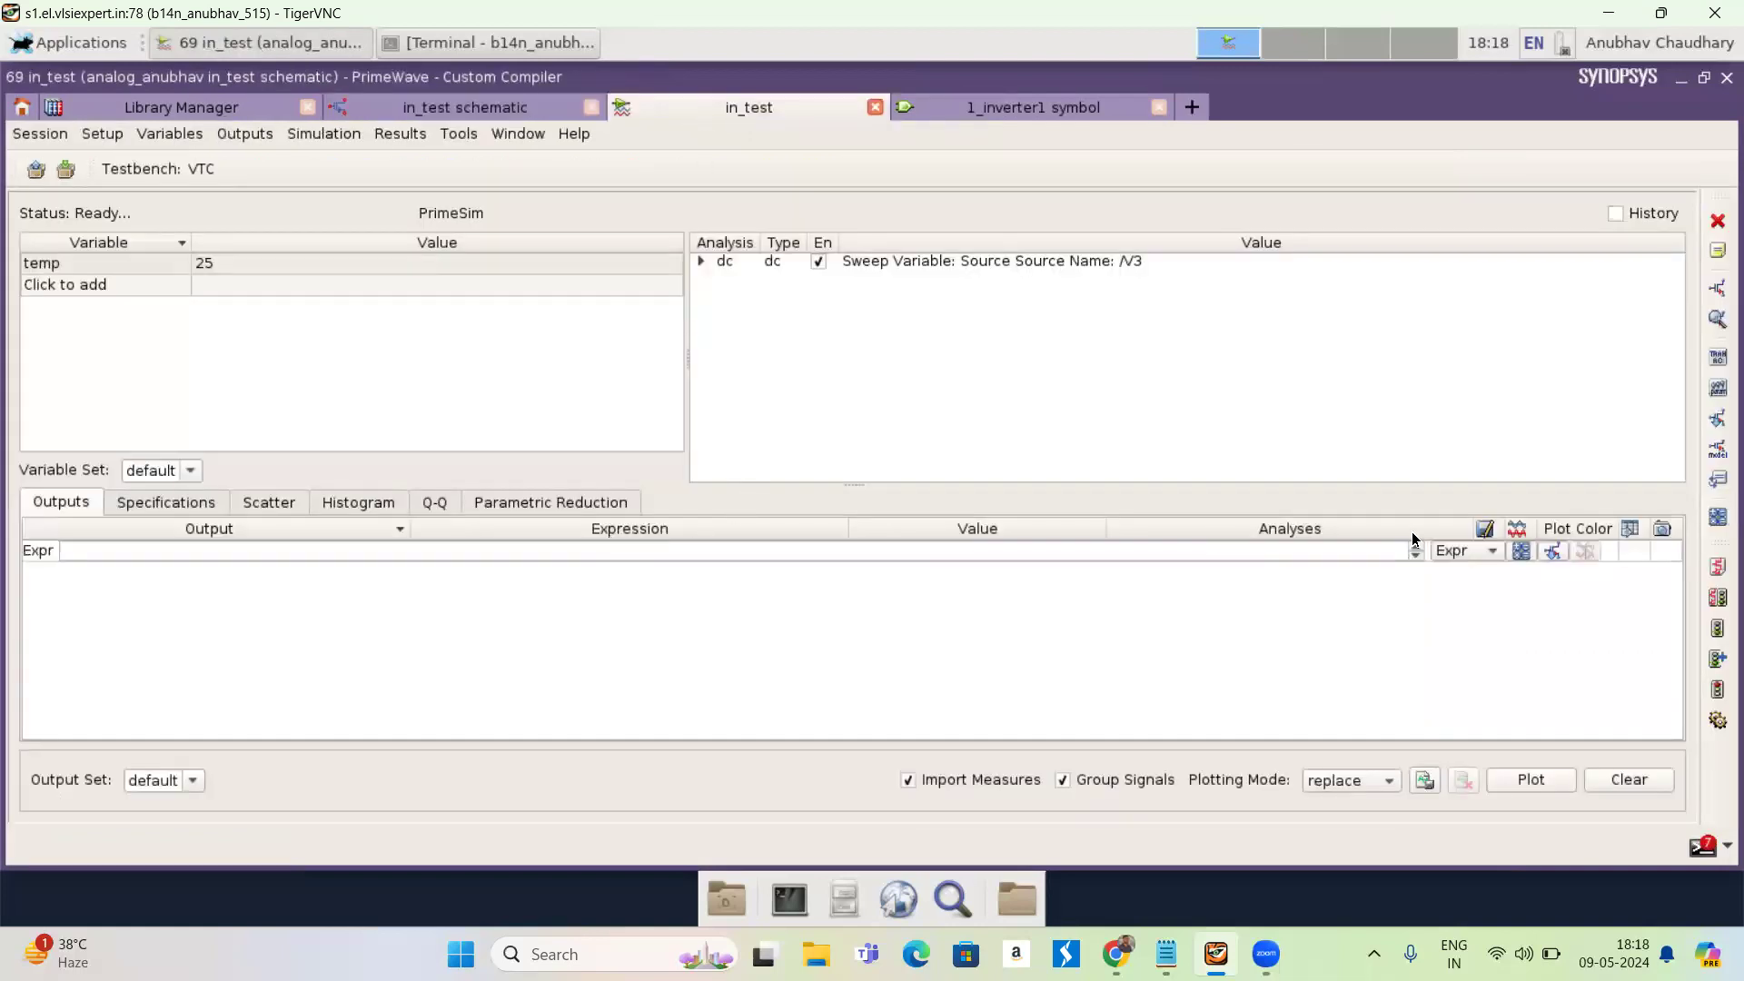
{"action": "left_click", "coordinate": [1552, 552]}
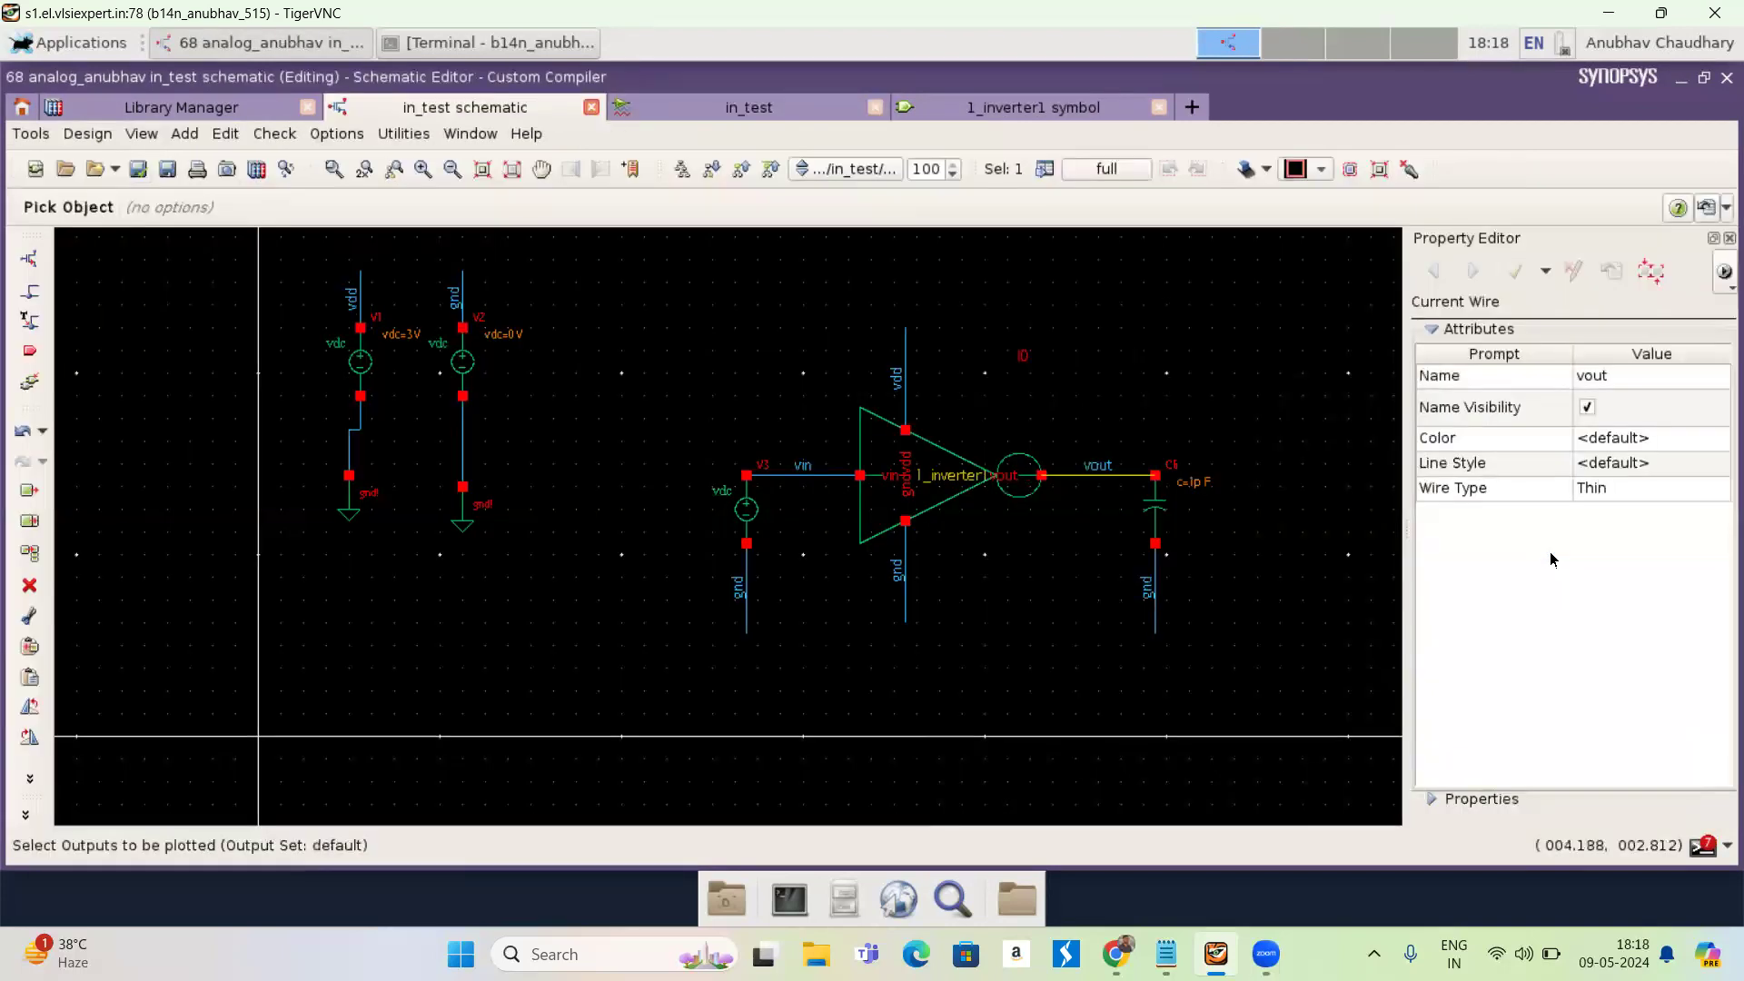
{"action": "left_click", "coordinate": [1086, 483]}
{"action": "key", "text": "Escape"}
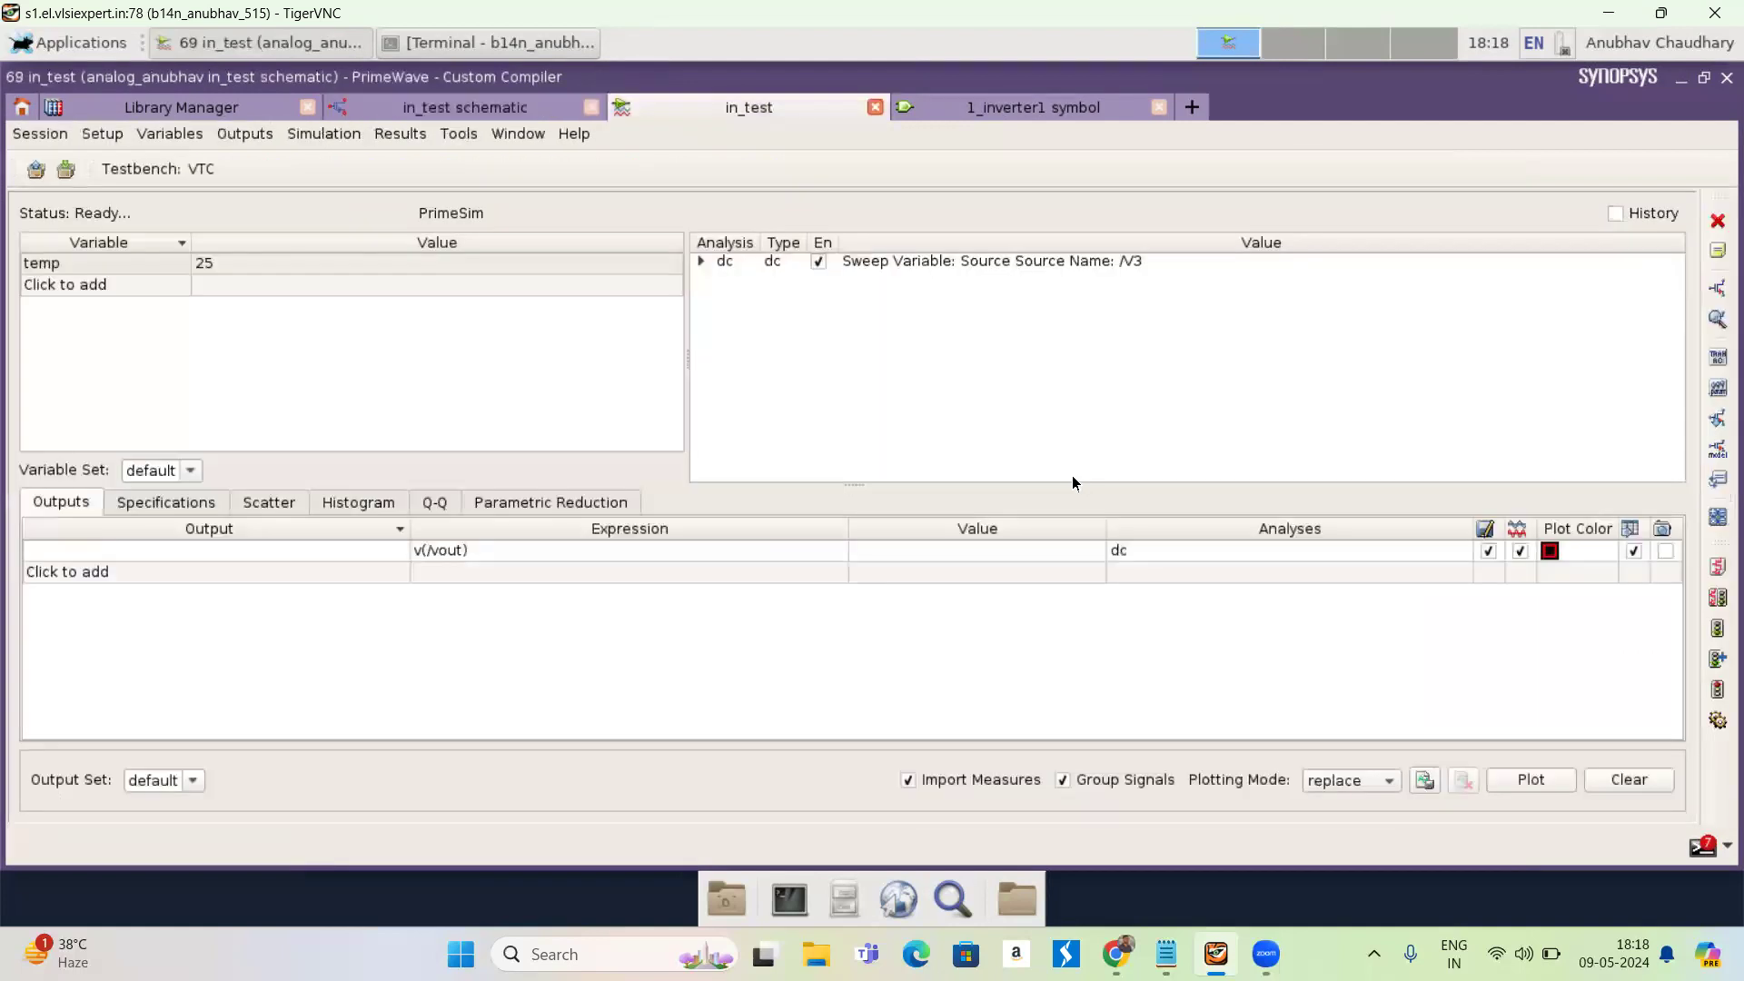
- Netlist and run the VTC simulation
{"action": "left_click", "coordinate": [1715, 599]}
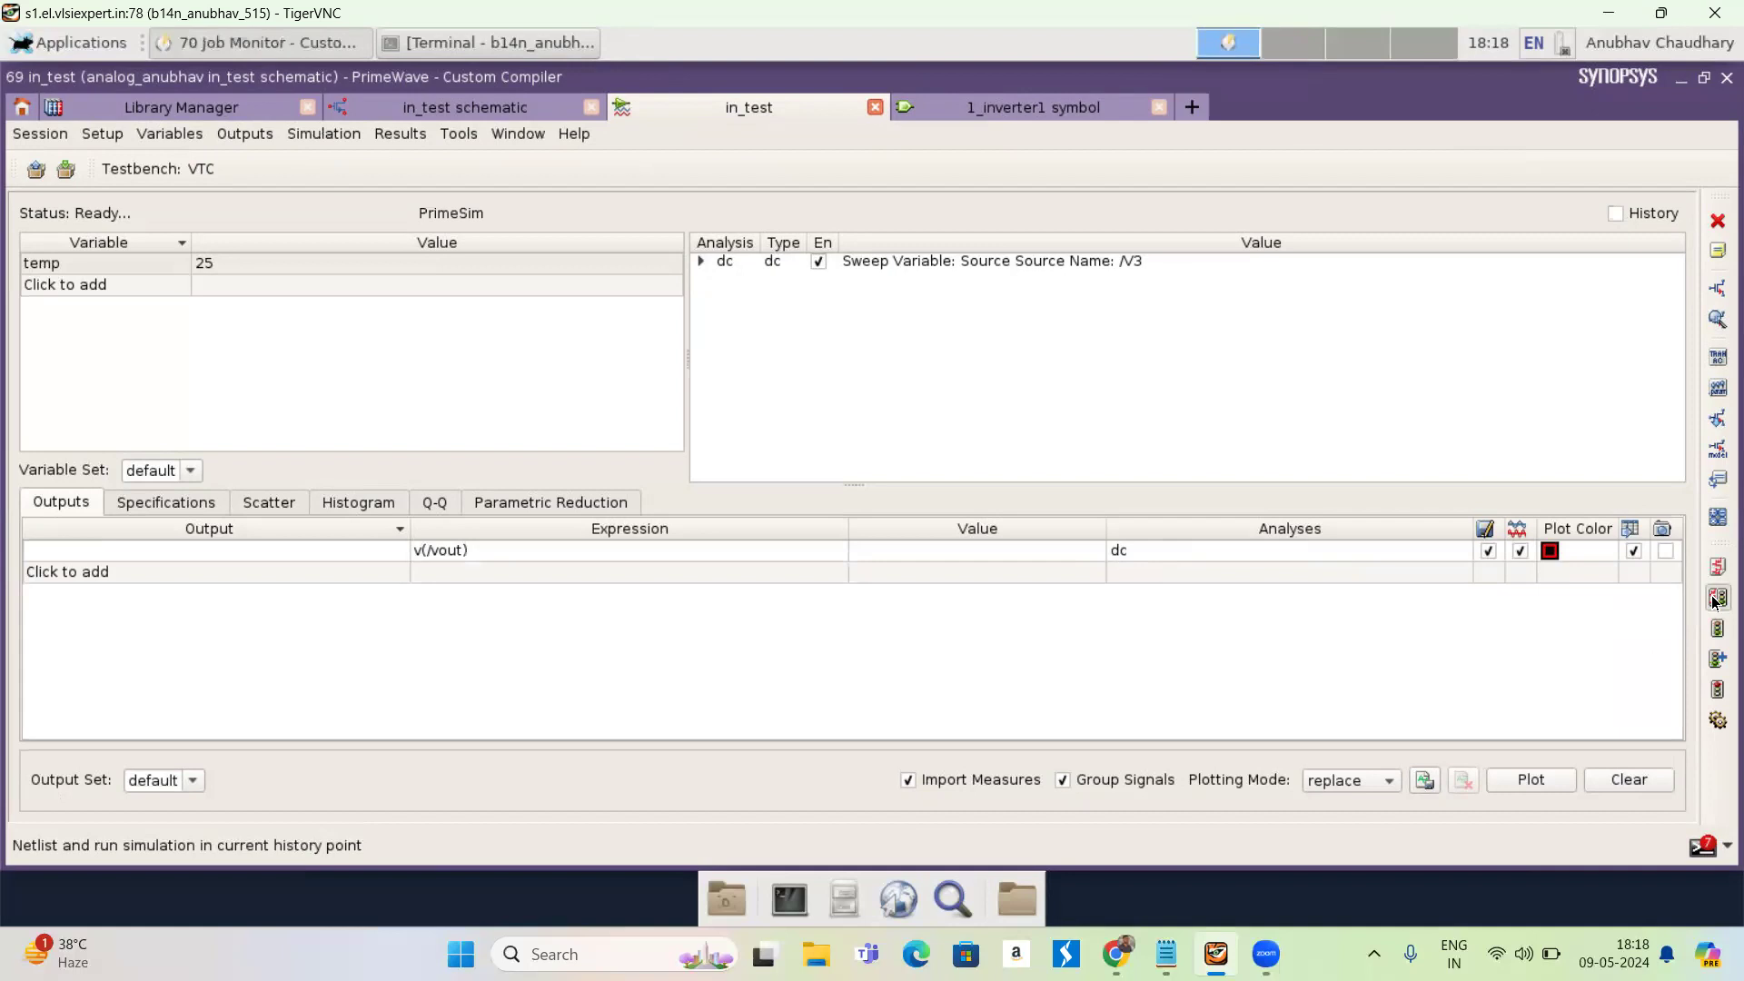